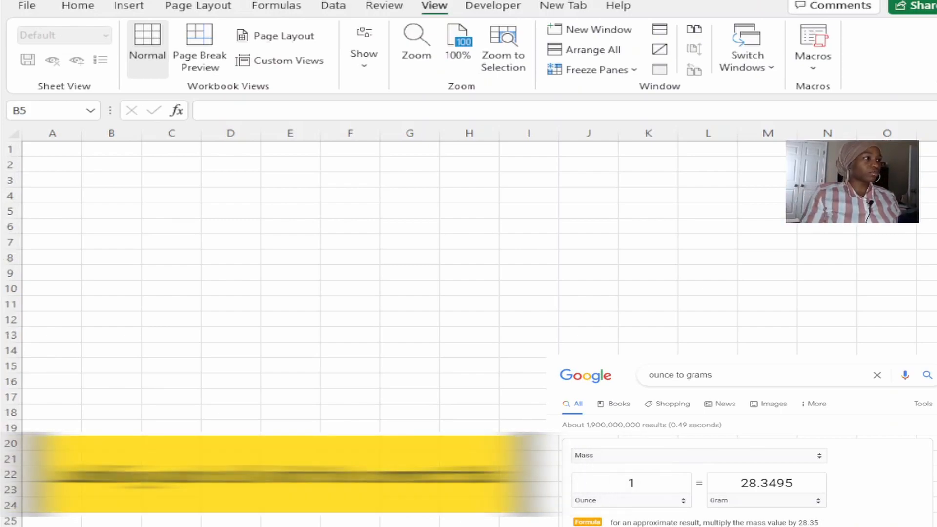
- Enter the label "Ingredients" in cell B5
click(127, 211)
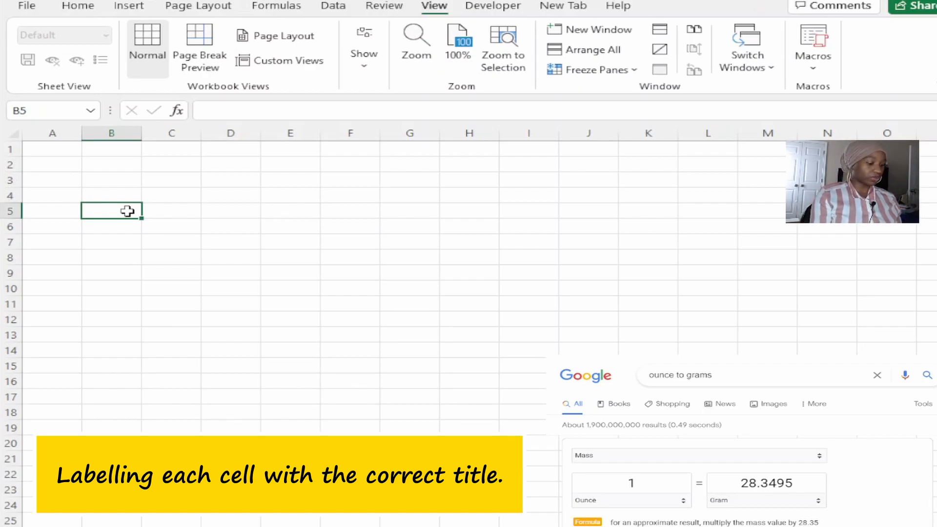
text(Inge=r)
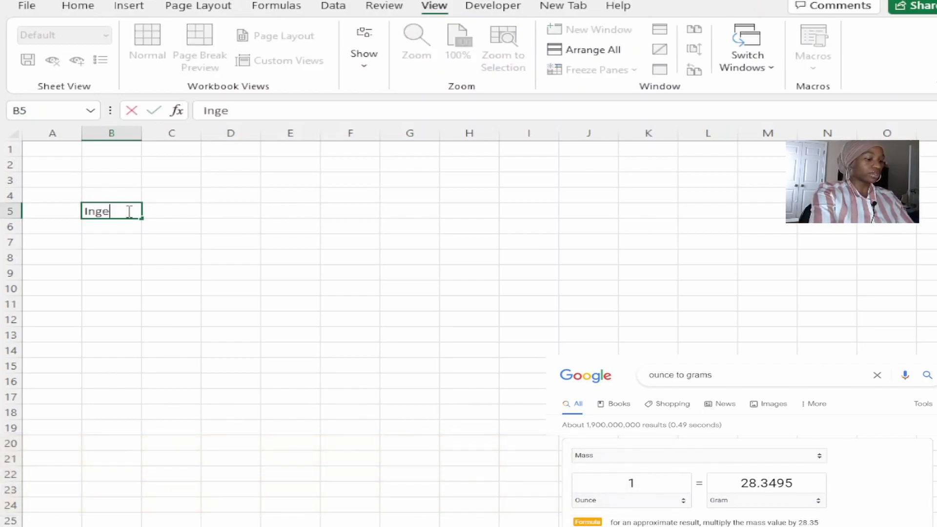
key(BackSpace)
key(BackSpace)
key(BackSpace)
text(redients)
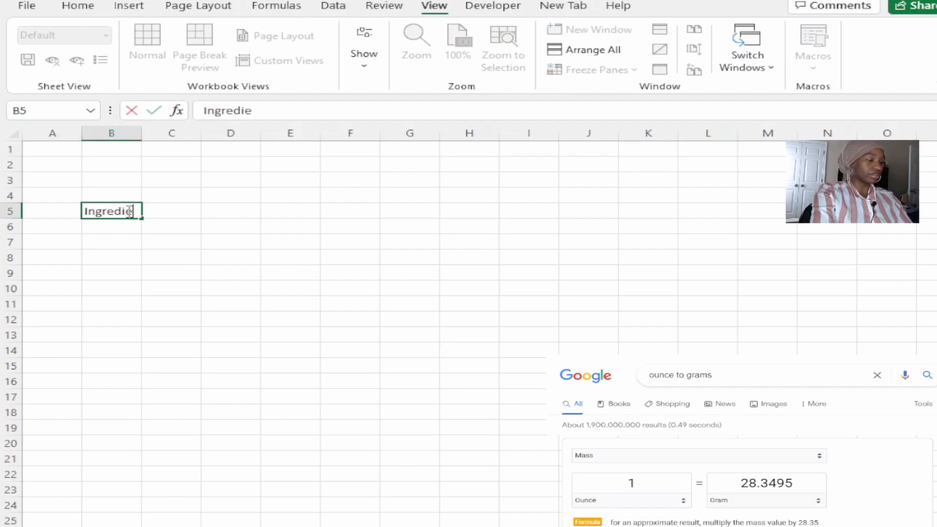
key(Tab)
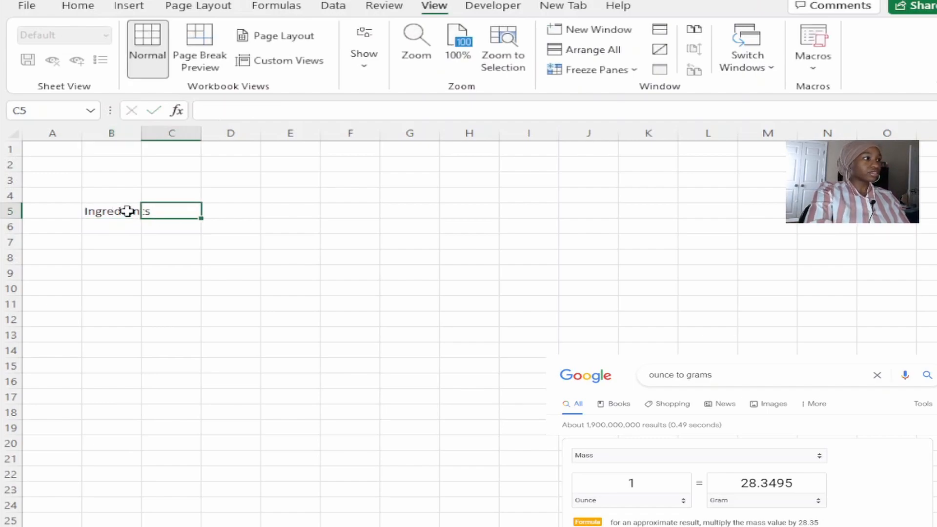
- Enter the section label "Oil Phase" in cell C6, one row below the Ingredients label
key(Down)
key(Right)
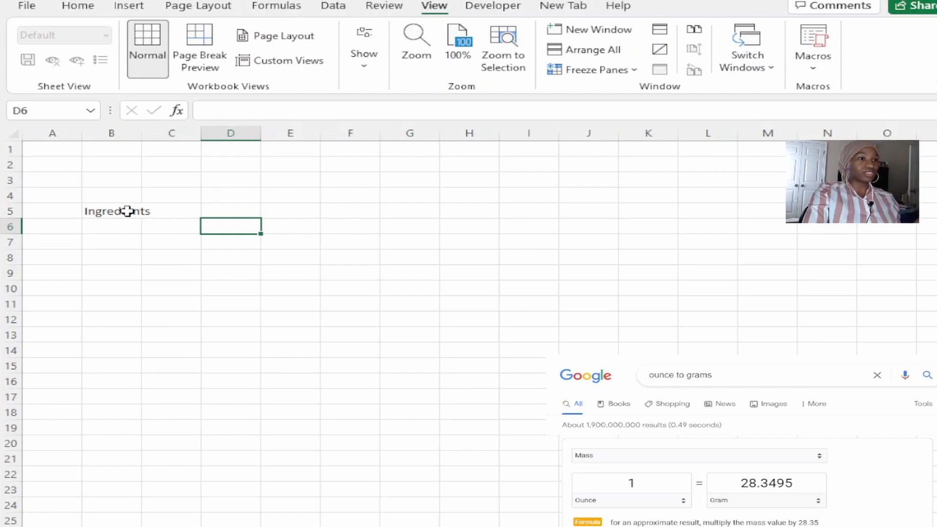
key(Left)
text(Oi)
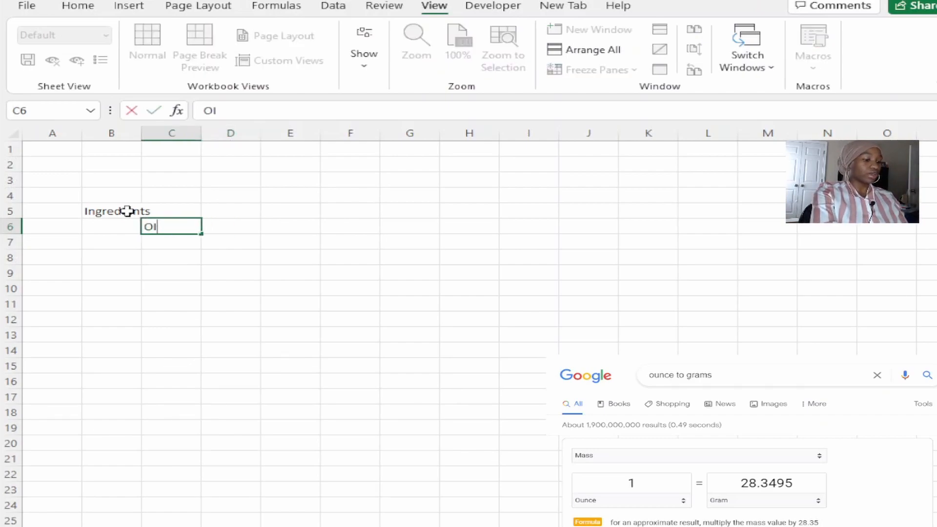
text(l Phase)
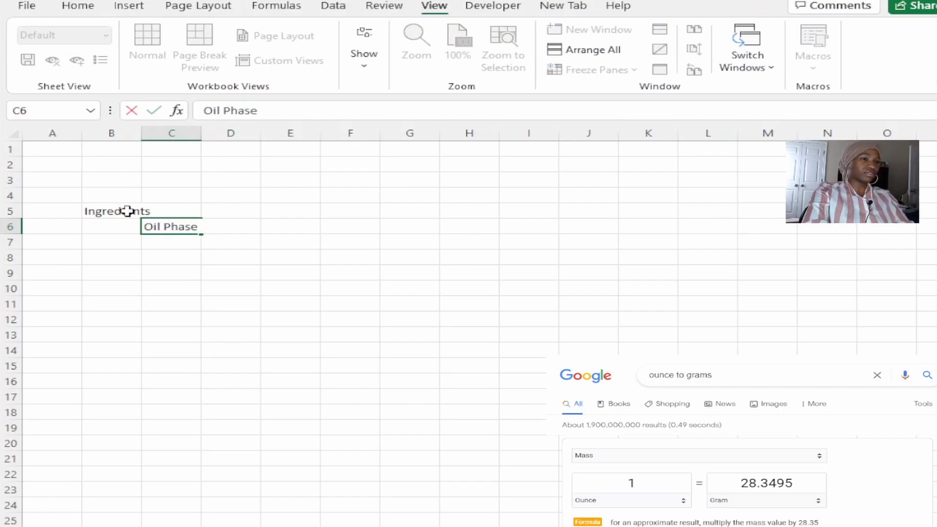
- Enter 10 in cell C4 and the unit heading "Ounce" beside it in D4
key(Up)
key(Up)
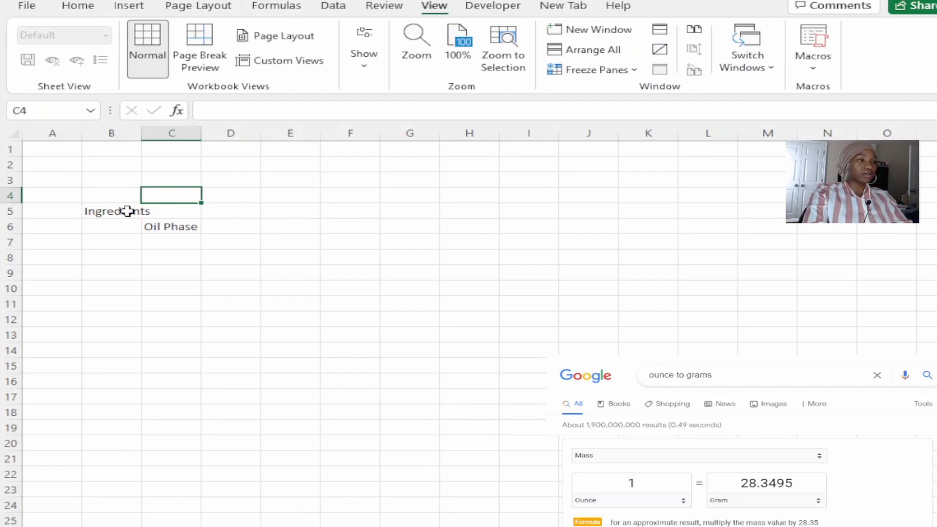
text(10)
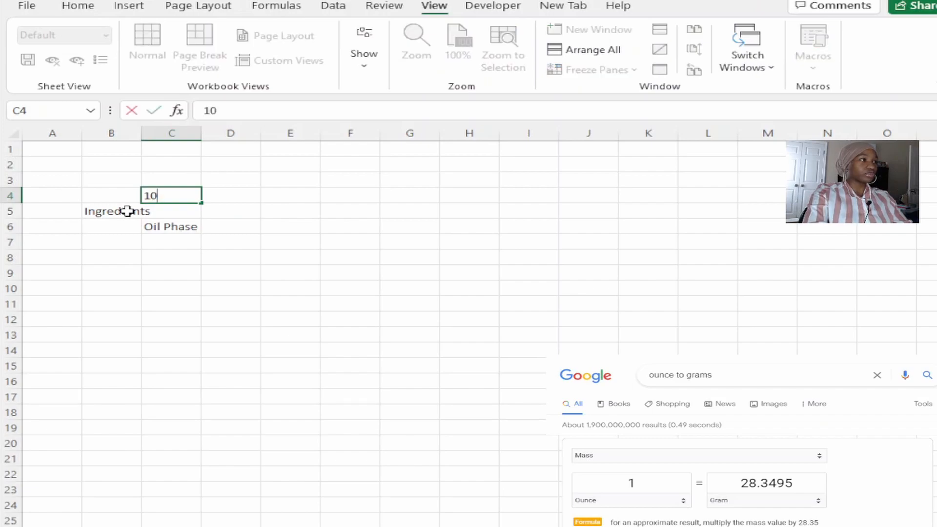
key(Tab)
text(ou)
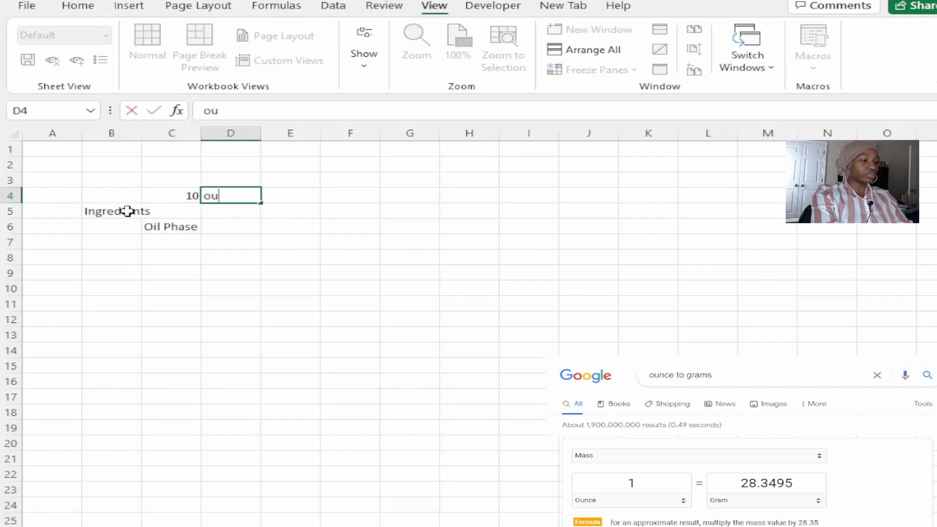
key(BackSpace)
key(BackSpace)
text(Ounce)
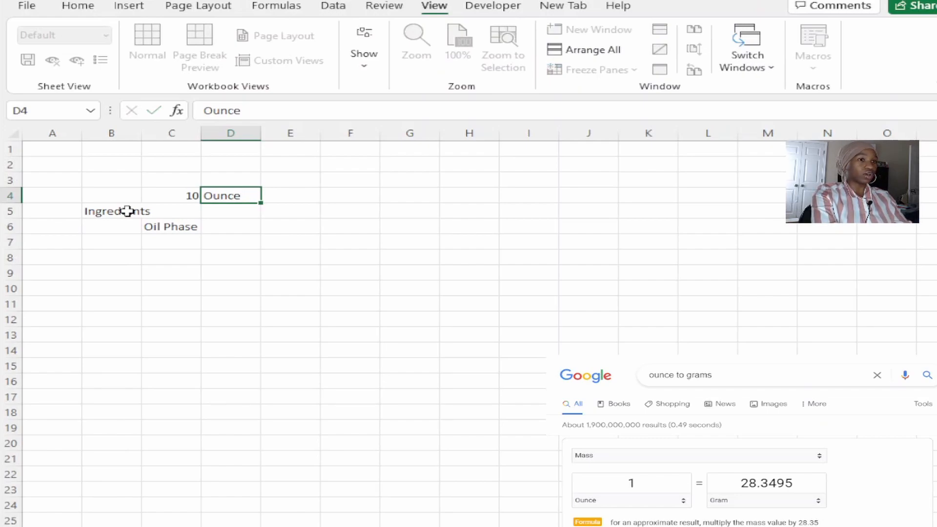
- Add the unit headings "Grams", "lbs" and "KGS" in cells E4, F4 and G4
key(Tab)
text(Grams)
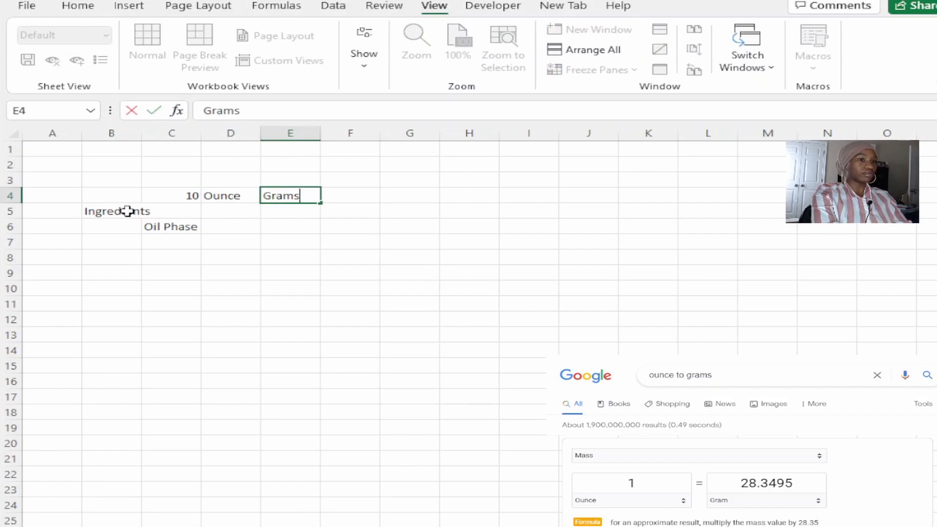
key(Tab)
text(lbs)
key(Tab)
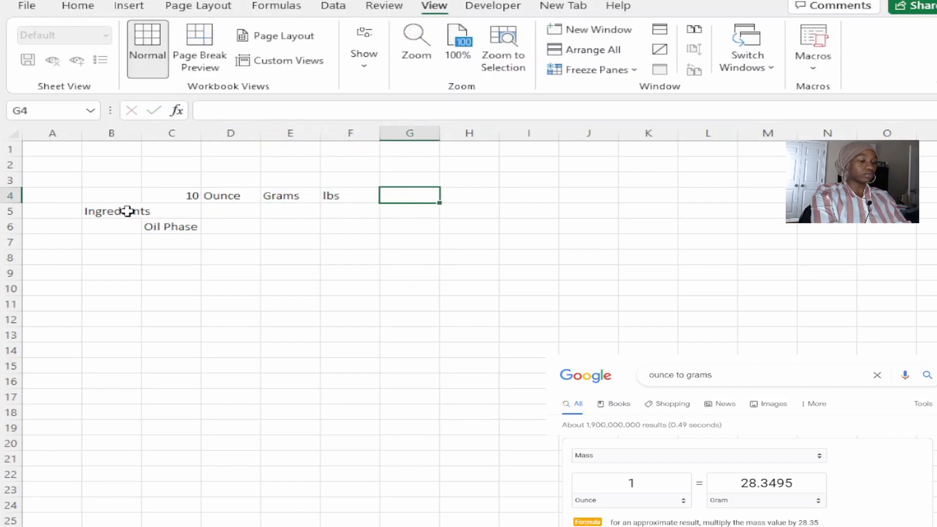
text(KGS)
key(Return)
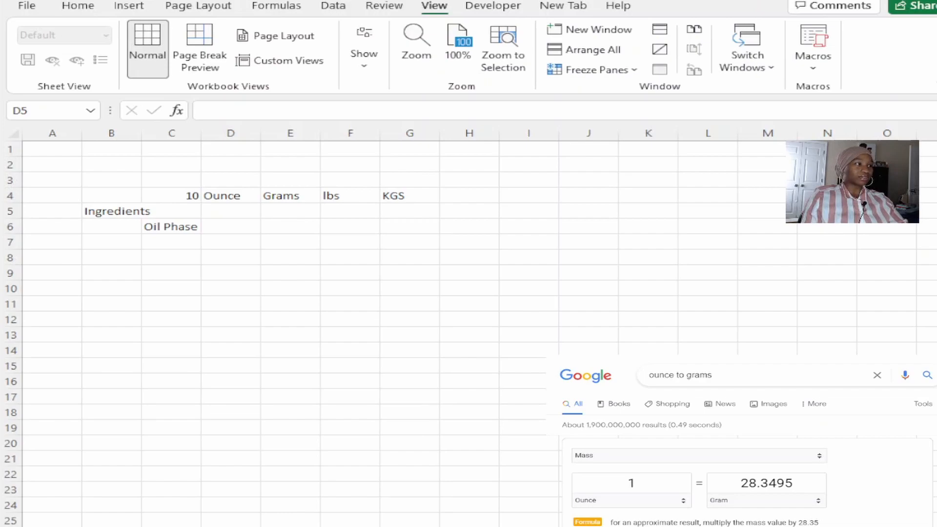
- Enter the title "Batch Size" in cell D2 above the unit headings
click(231, 180)
drag(231, 181, 357, 178)
click(236, 163)
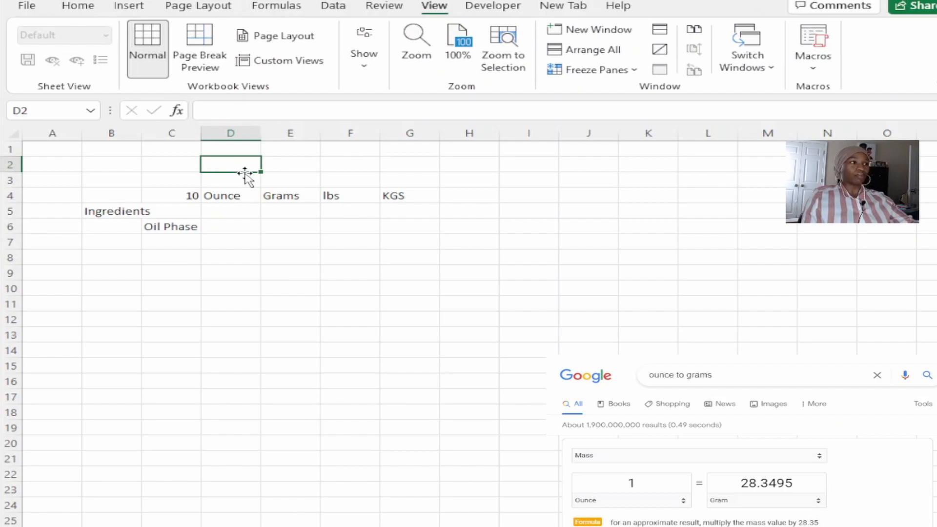
text(Batch Si)
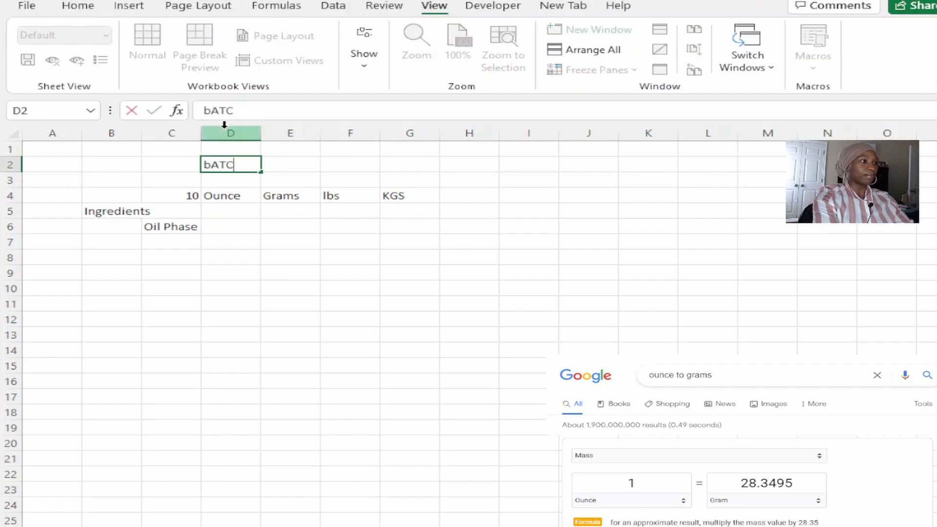
text(ze)
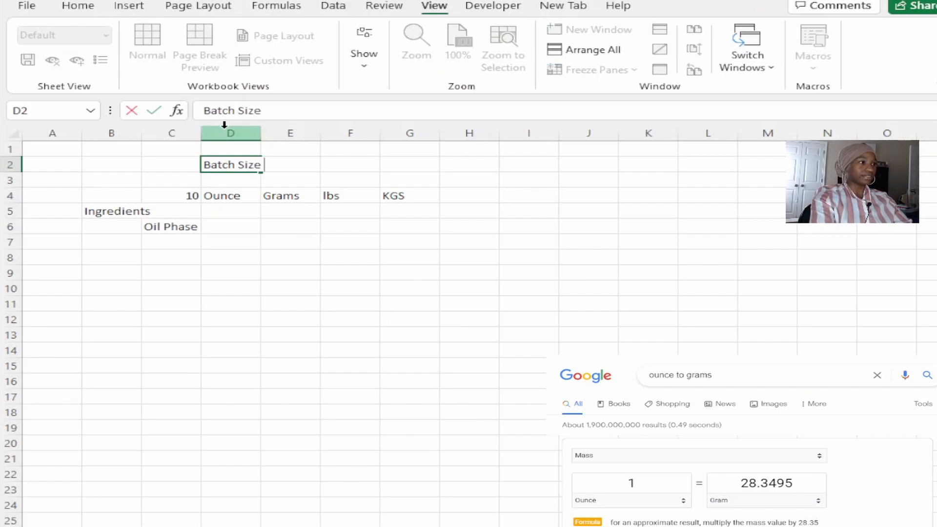
key(Return)
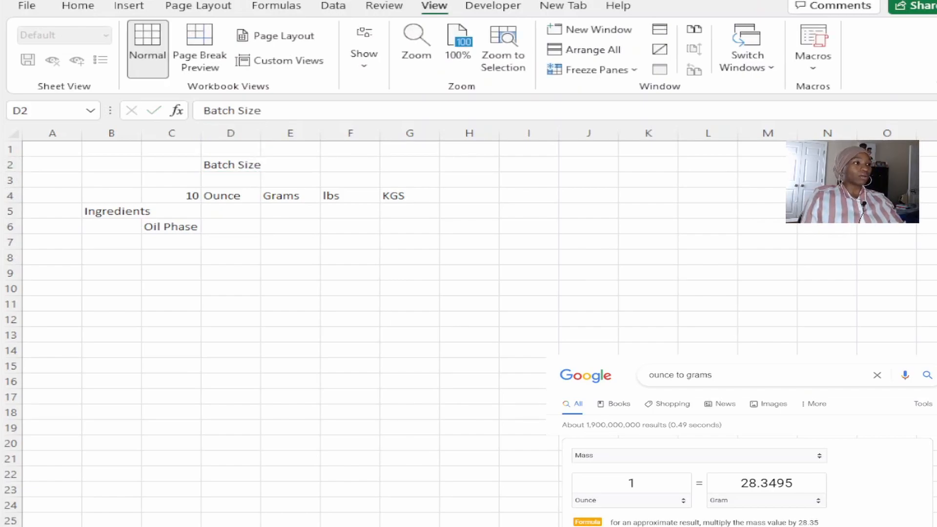
- Merge and center the Batch Size title across cells D2 to G2
drag(223, 164, 410, 165)
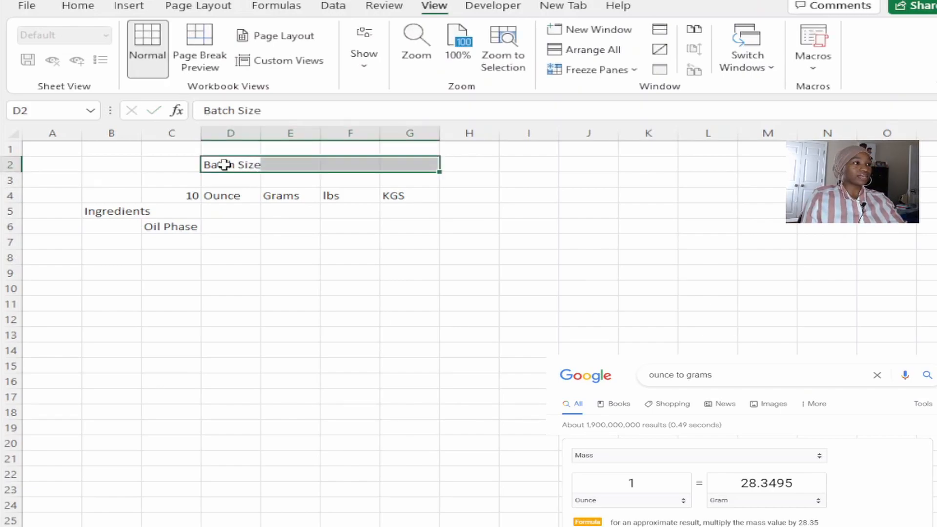
drag(223, 165, 402, 168)
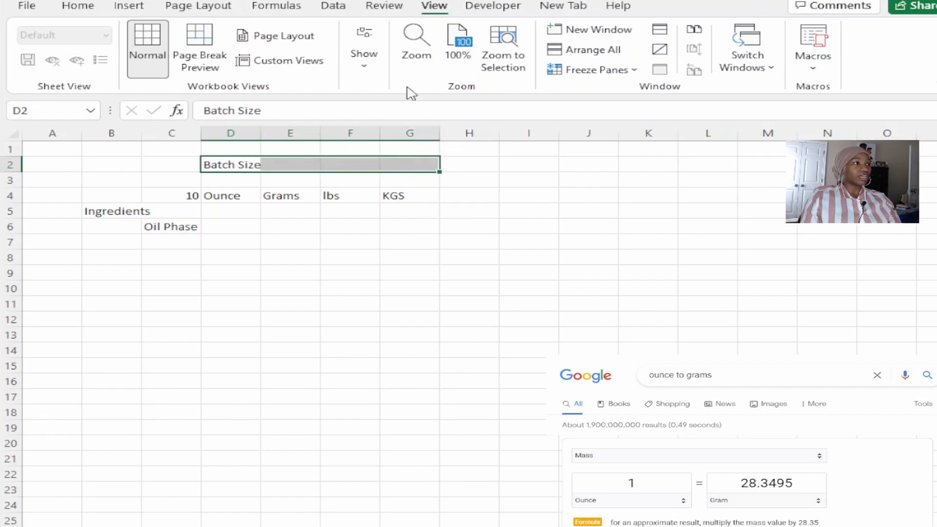
click(91, 8)
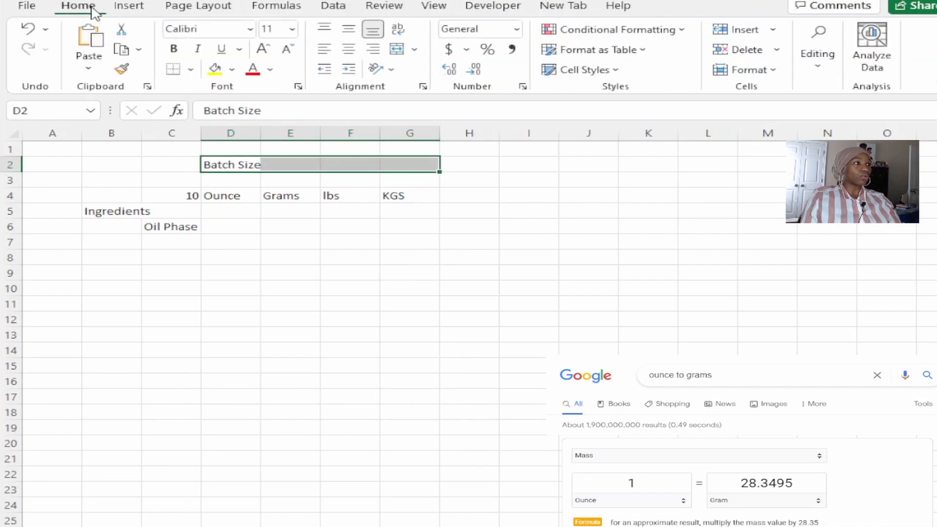
click(396, 49)
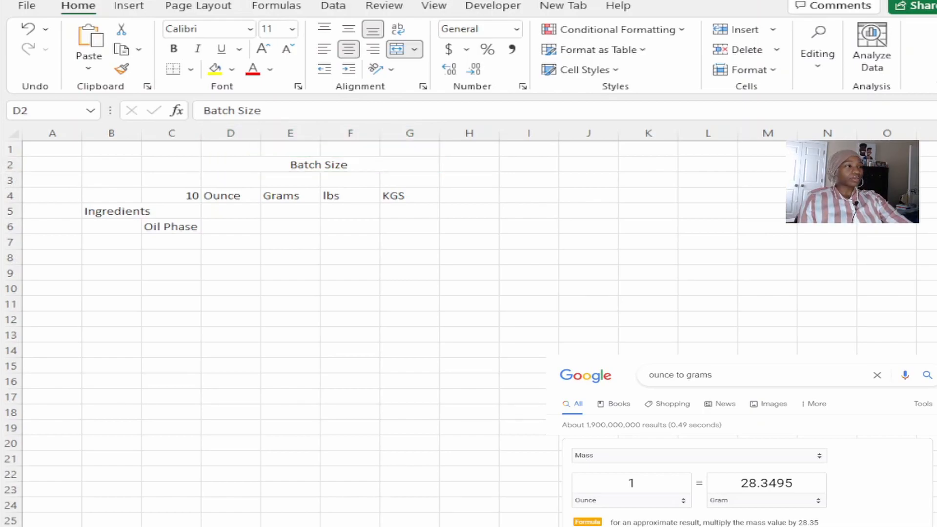
- Merge and center the Oil Phase label across cells B6 to G6
drag(110, 226, 404, 221)
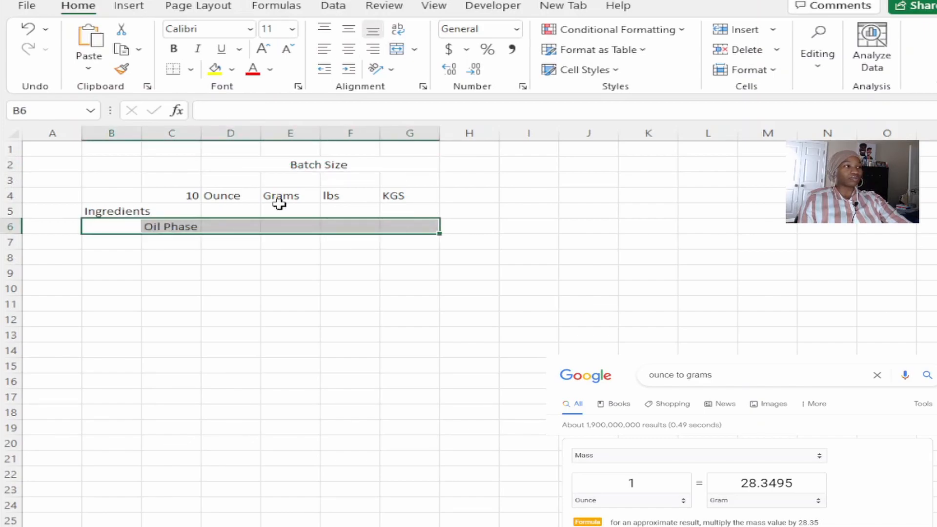
click(396, 49)
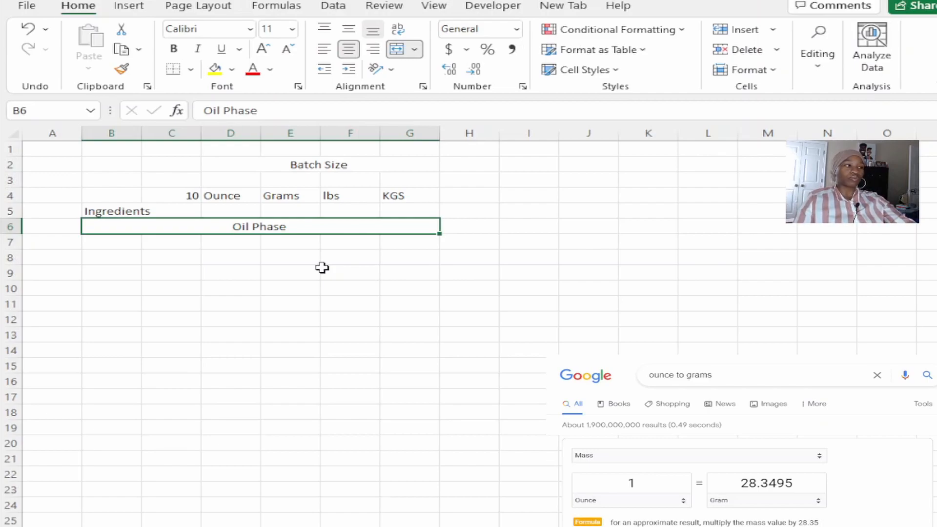
click(268, 262)
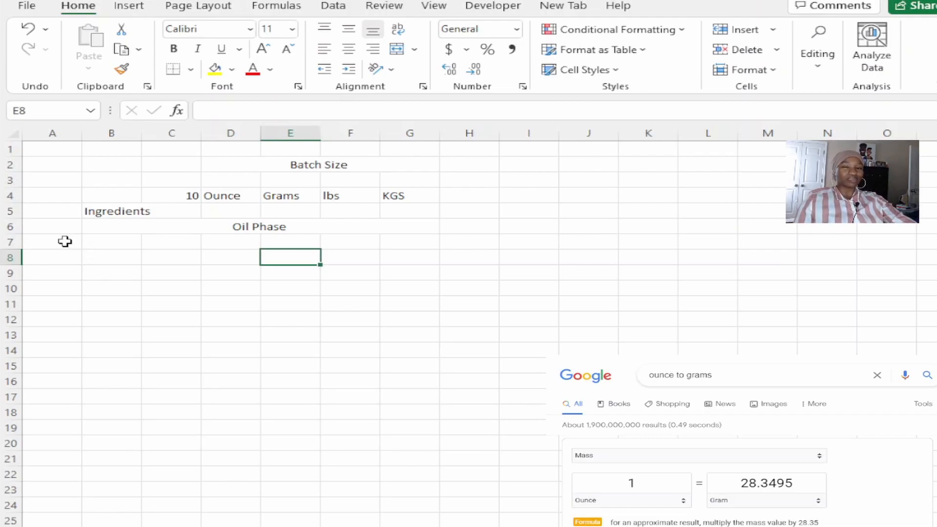
- Enter "Stearic Acid" in cell B7 as the first Oil Phase ingredient
click(118, 242)
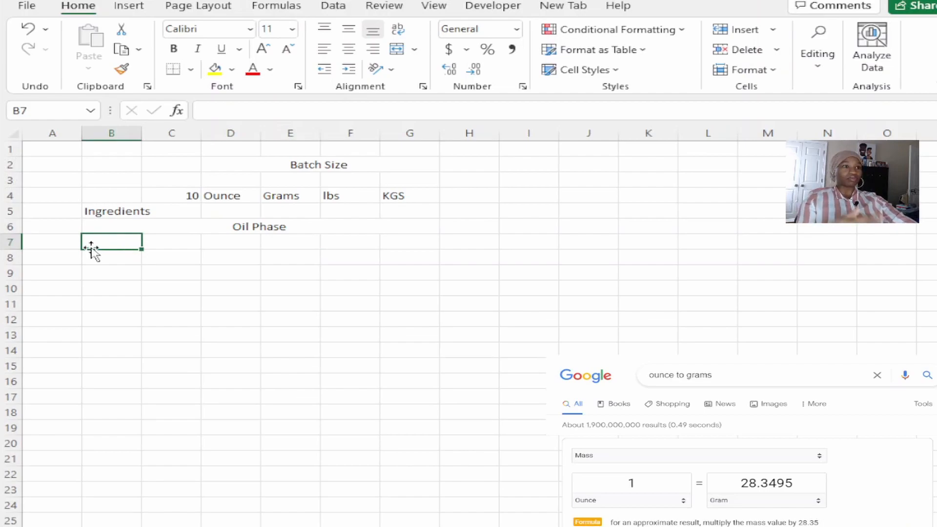
text(Stearic)
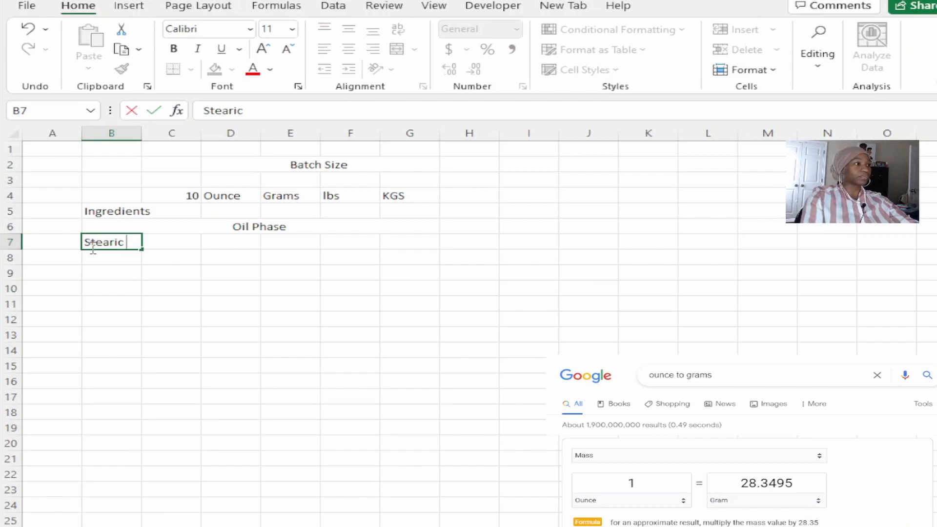
text( Acid)
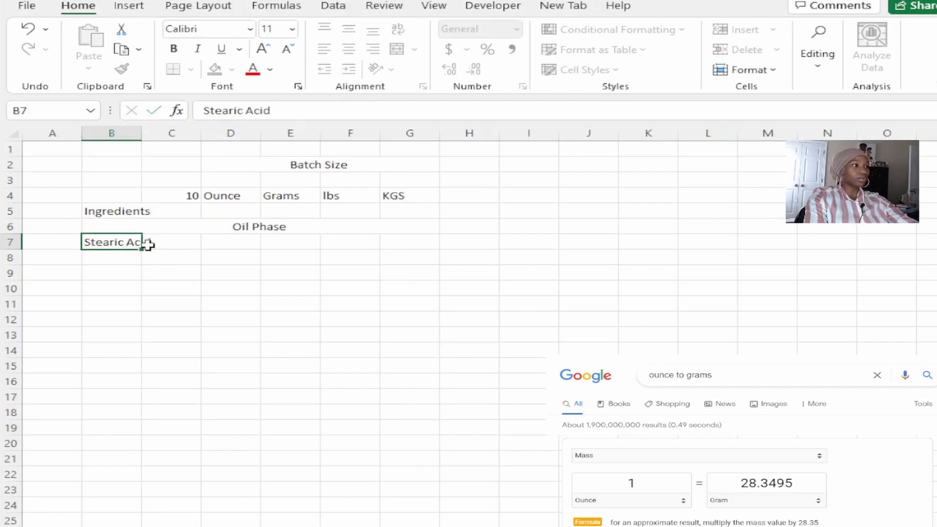
key(Return)
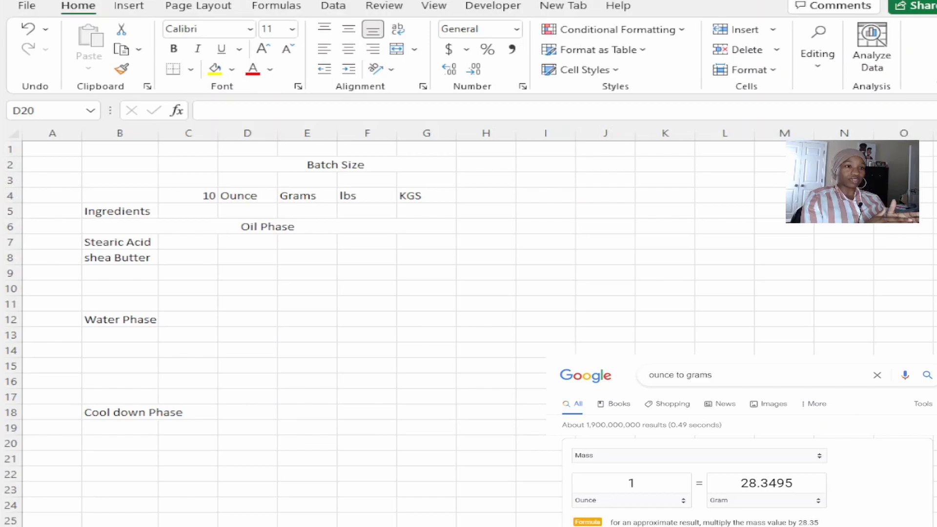
- Enter "Apricot Oil" in cell B9, below shea Butter in the Oil Phase list
click(105, 414)
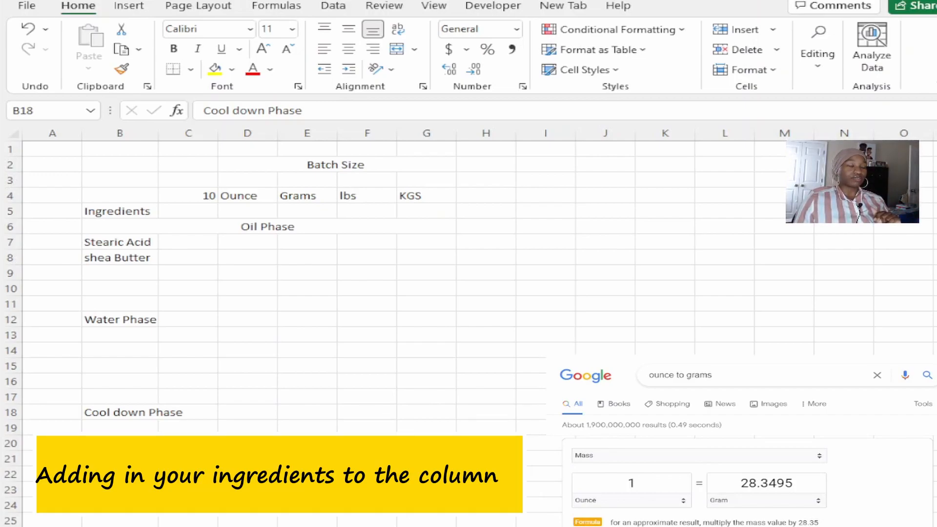
click(120, 319)
click(135, 273)
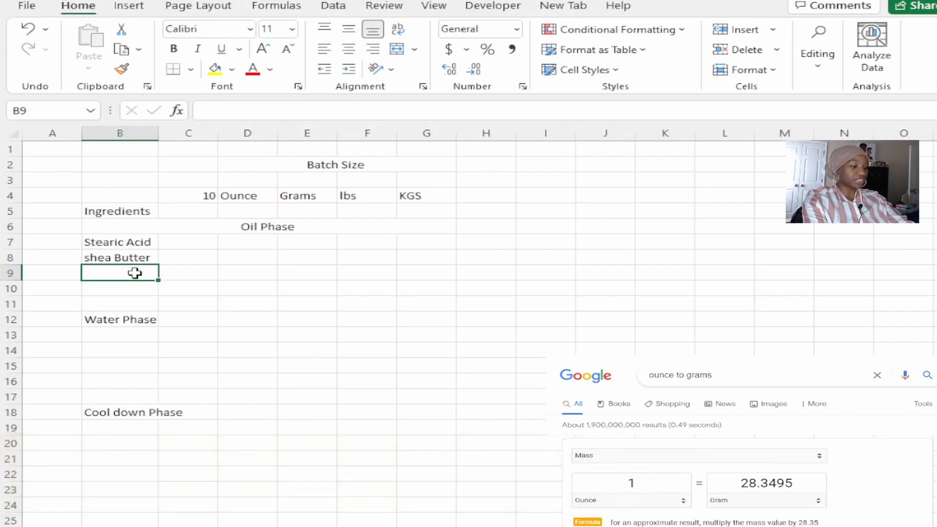
text(A)
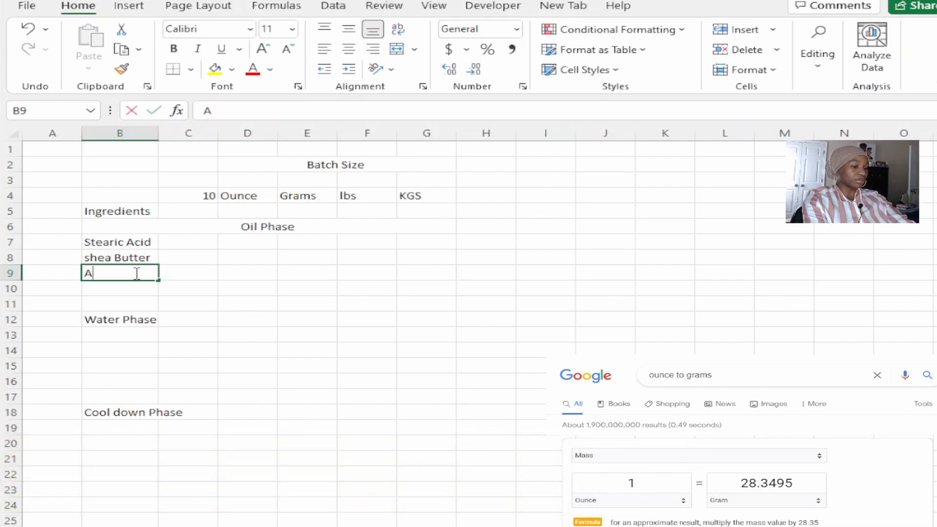
text(pricot )
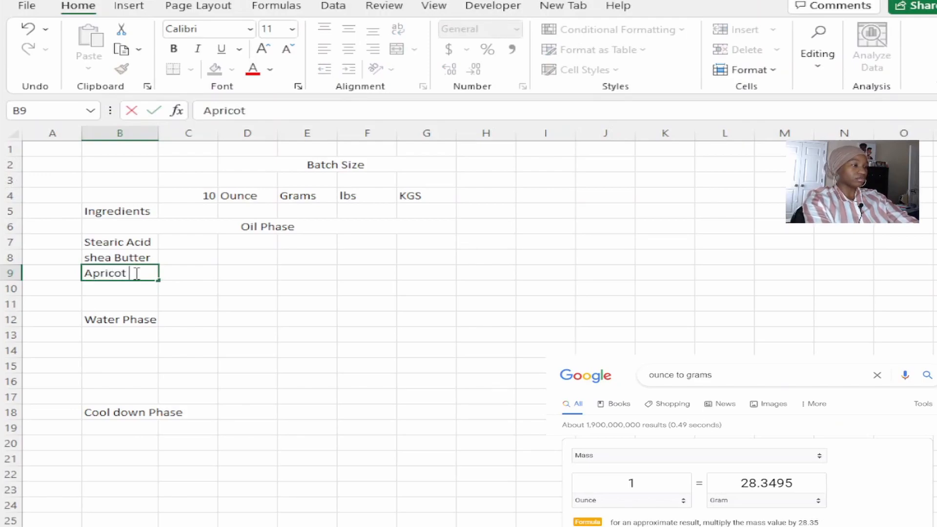
text(Oil)
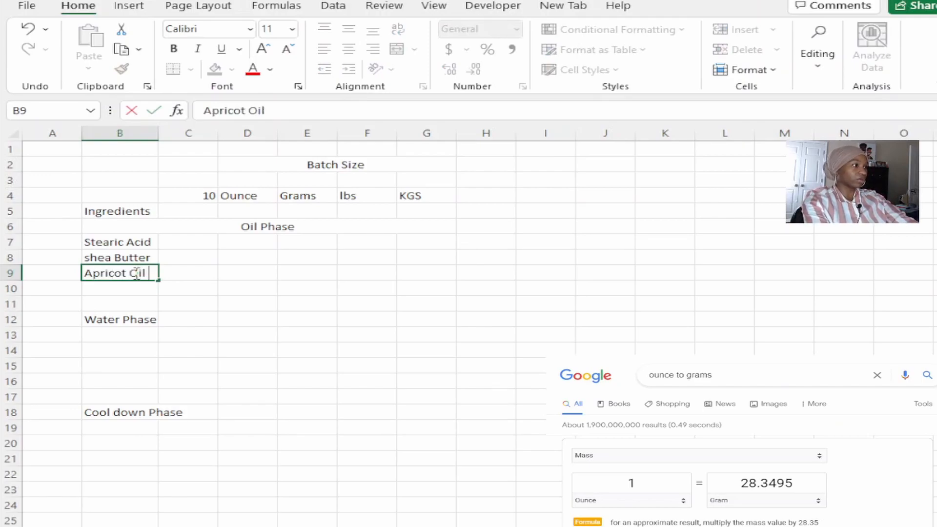
key(Return)
- Enter "Aloe Juice" in cell B13 and "Glycerine" in cell B14 as the first Water Phase ingredients
key(Return)
key(Return)
key(Return)
text(A)
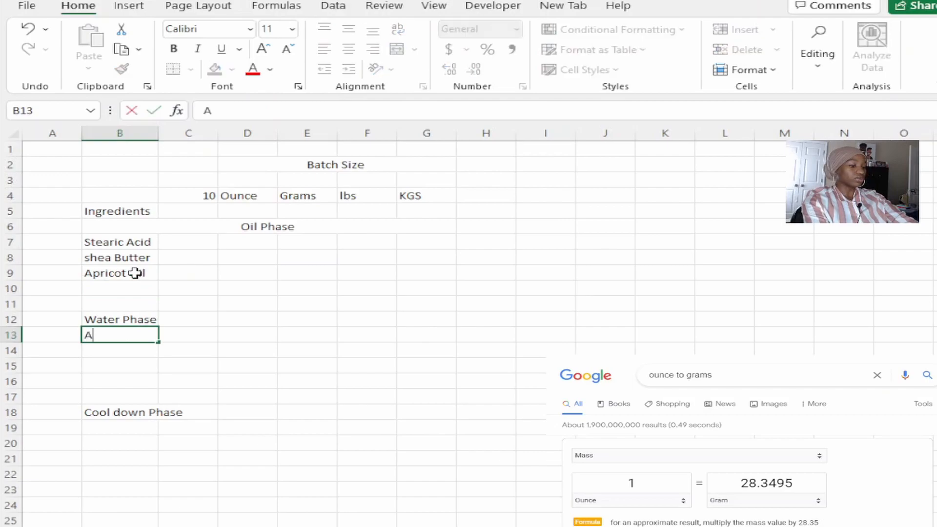
text(loe Juice)
key(Return)
text(F)
key(BackSpace)
text(Glycerine)
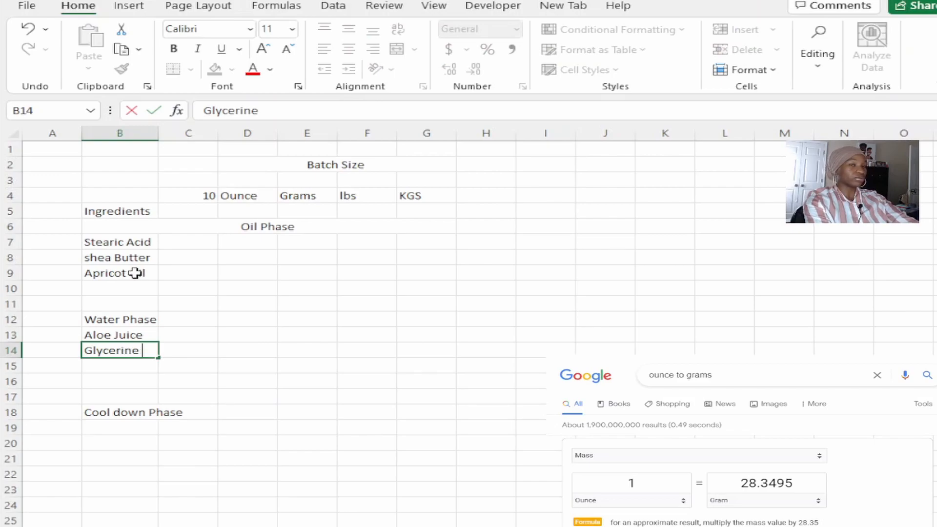
key(Return)
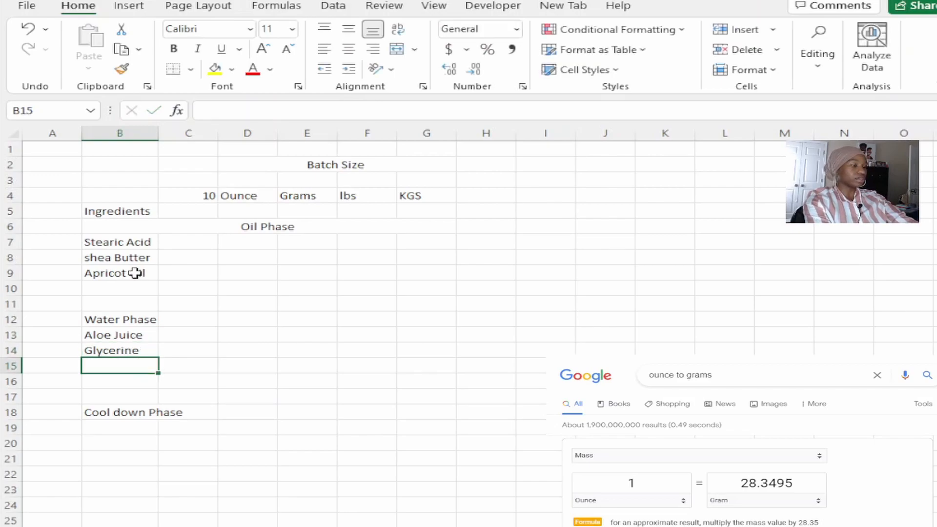
- Enter "Distllied Water" in cell B15 as the third Water Phase ingredient
text(Dist)
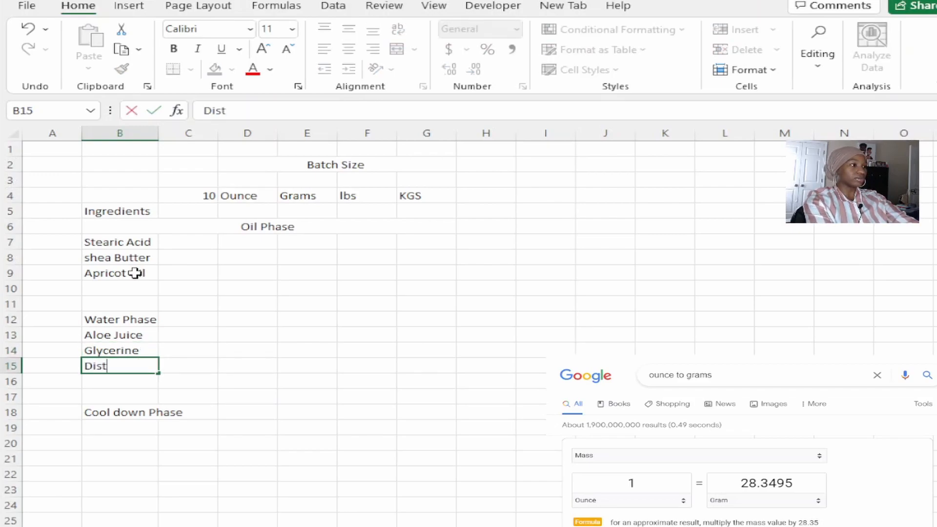
text(llied w)
key(BackSpace)
key(BackSpace)
text(W)
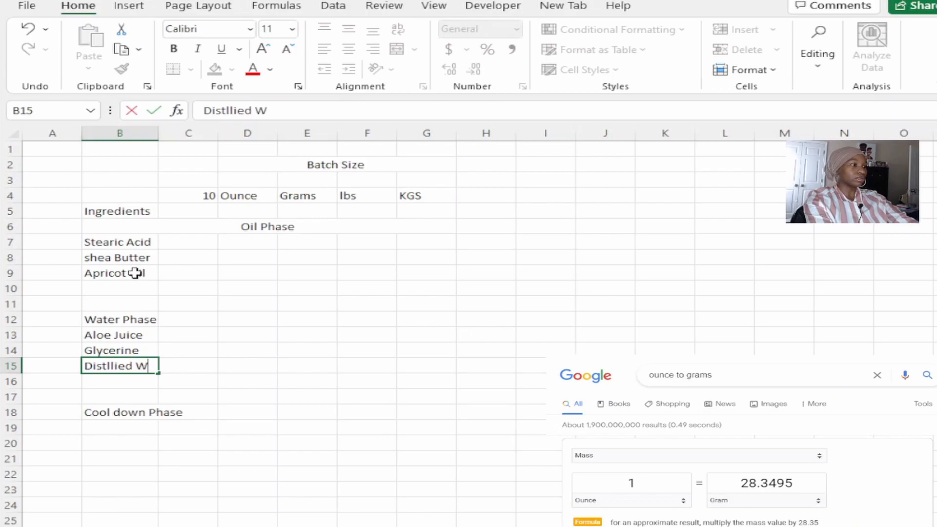
text(ater)
key(Return)
- Enter "Essenial oil" in cell B19 and "Vitamin E oil" in cell B20 under Cool down Phase
key(Return)
key(Return)
key(Return)
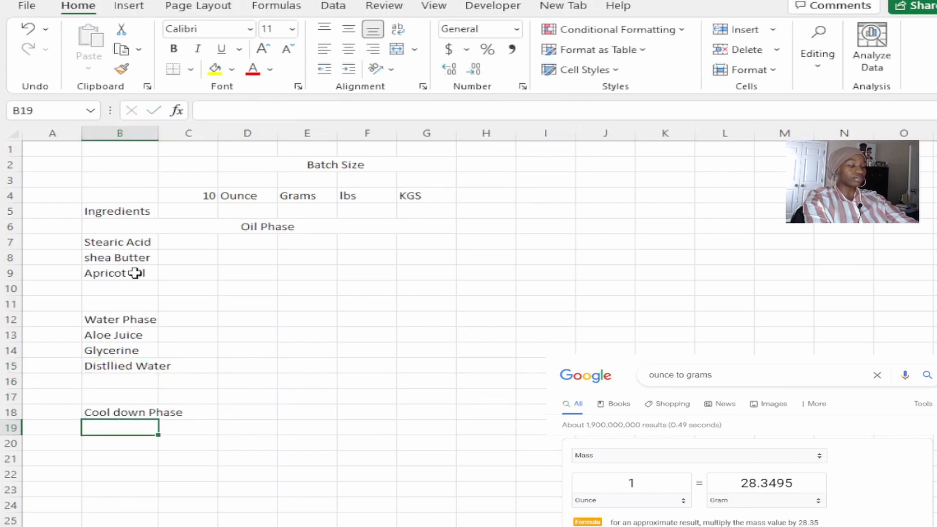
text(Essent)
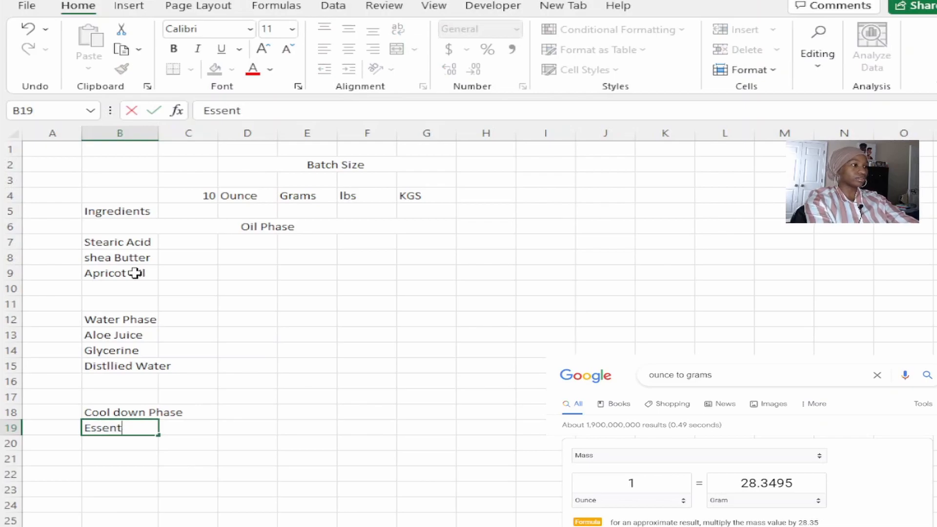
key(BackSpace)
text(ial oil)
key(Return)
text(Vita)
key(BackSpace)
text(tamin E oil)
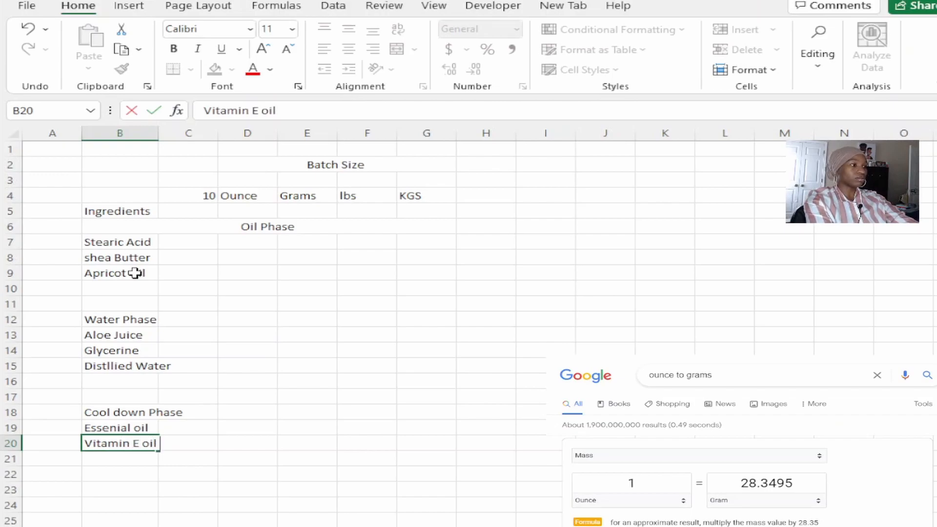
- Enter "Frgrance" in cell B21 and "Preservbative" in cell B22 to complete the Cool down Phase list
key(Return)
text(Frgrance)
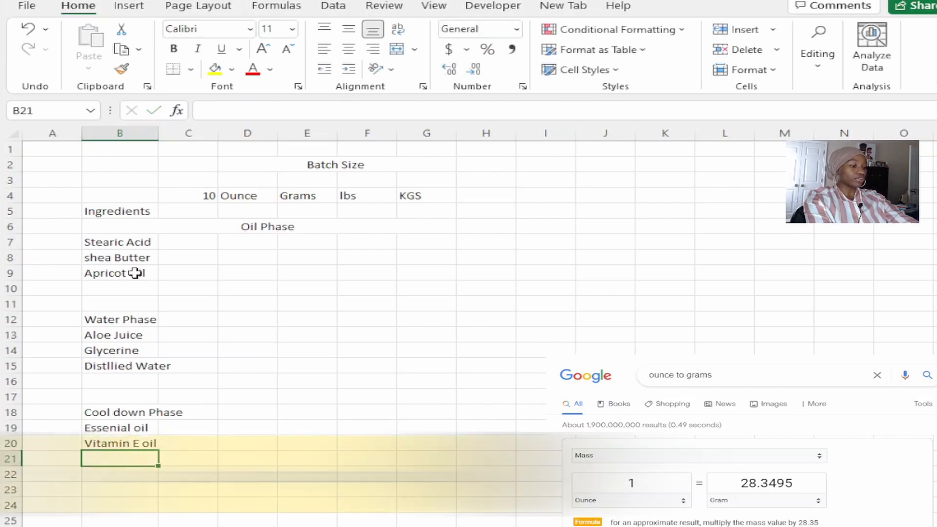
key(Return)
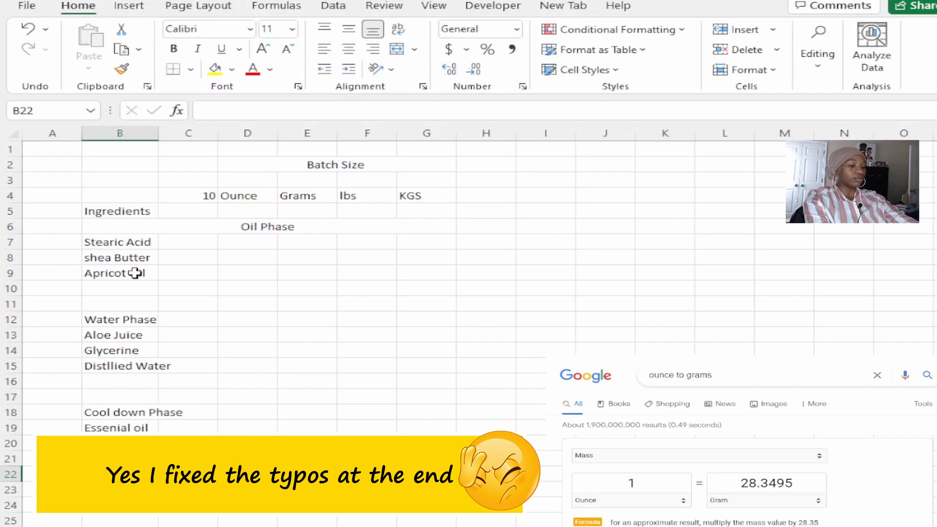
text(Pres)
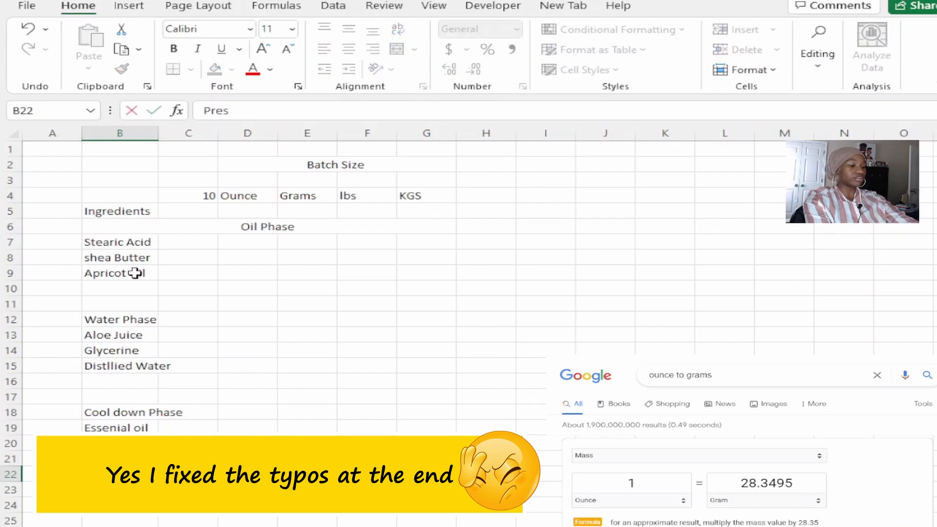
text(ervbative)
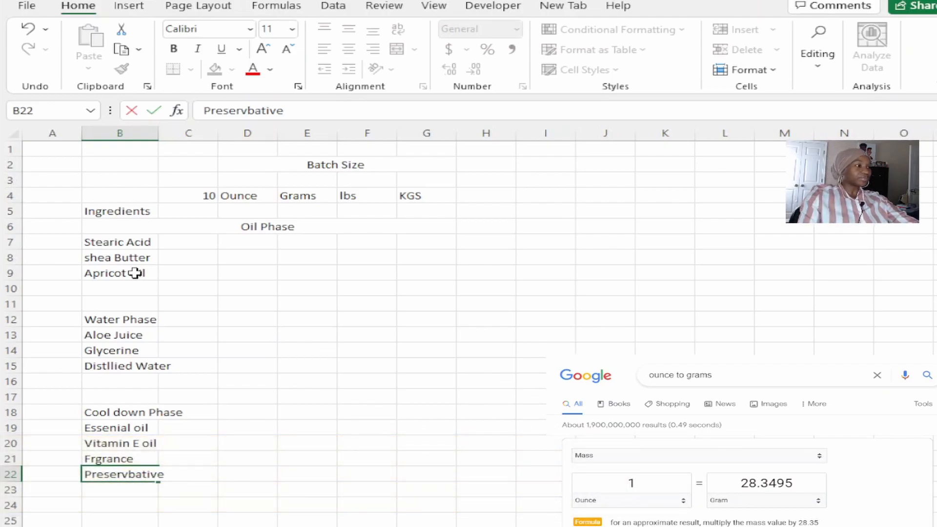
click(126, 502)
- Undo the merging of the Water Phase and Cool down Phase labels
click(107, 476)
mouse_move(124, 430)
mouse_down()
mouse_move(122, 479)
mouse_move(126, 432)
mouse_up()
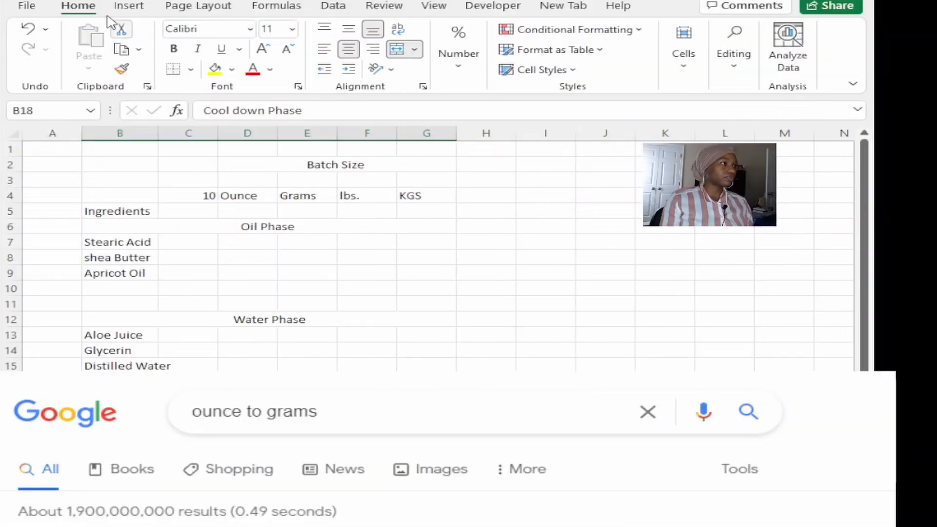
click(25, 29)
click(25, 29)
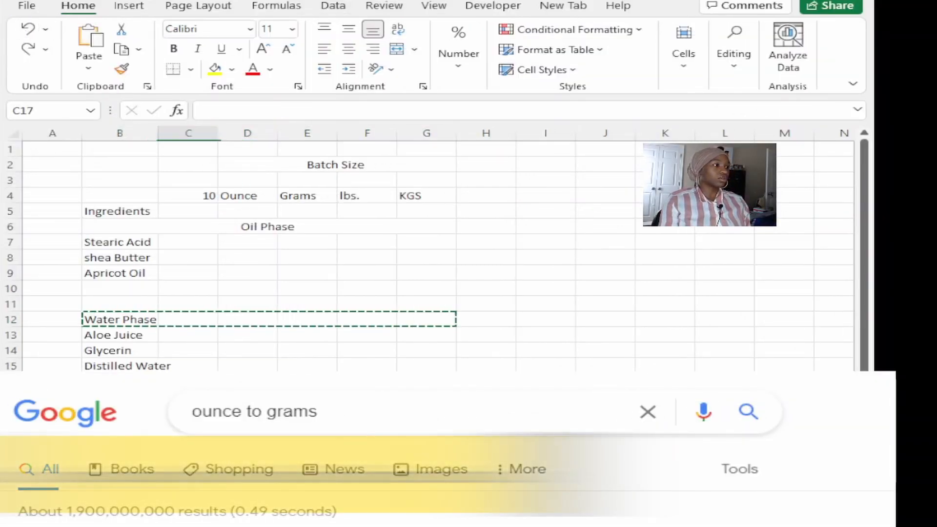
- Merge and center the Water Phase label across B12 to G12 and the Cool down Phase label across B18 to G18
click(128, 319)
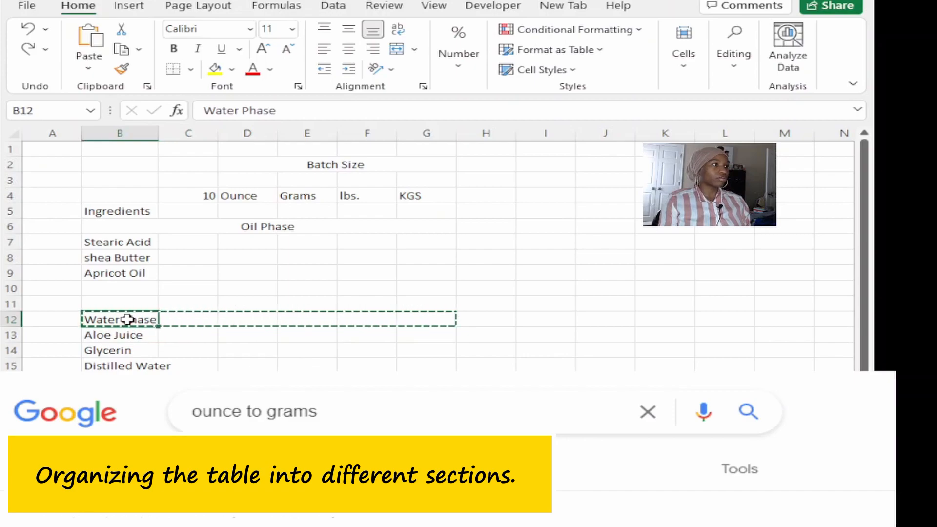
drag(121, 318, 422, 322)
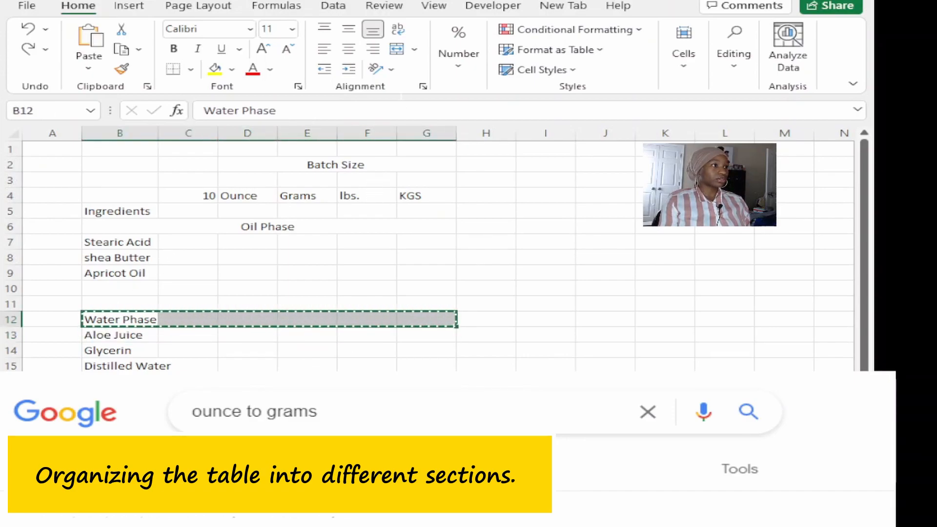
click(397, 48)
drag(121, 412, 420, 415)
click(397, 49)
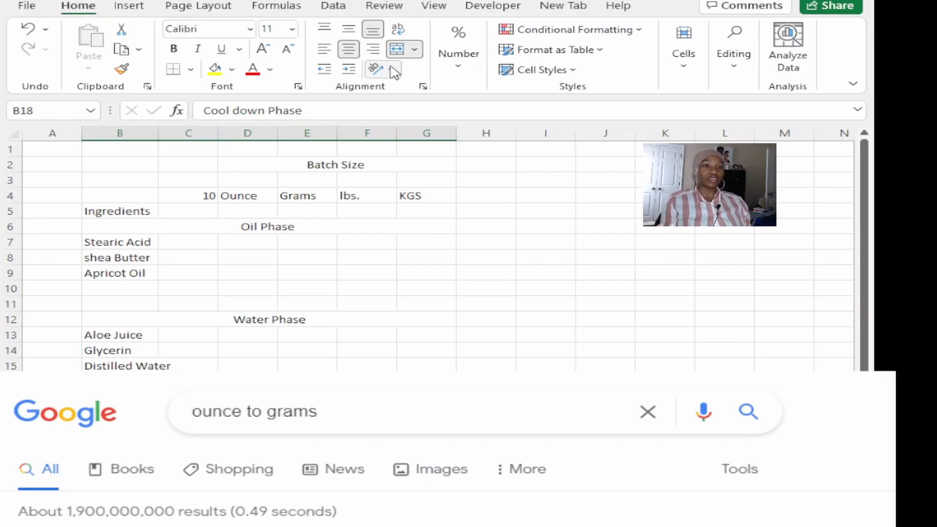
click(248, 458)
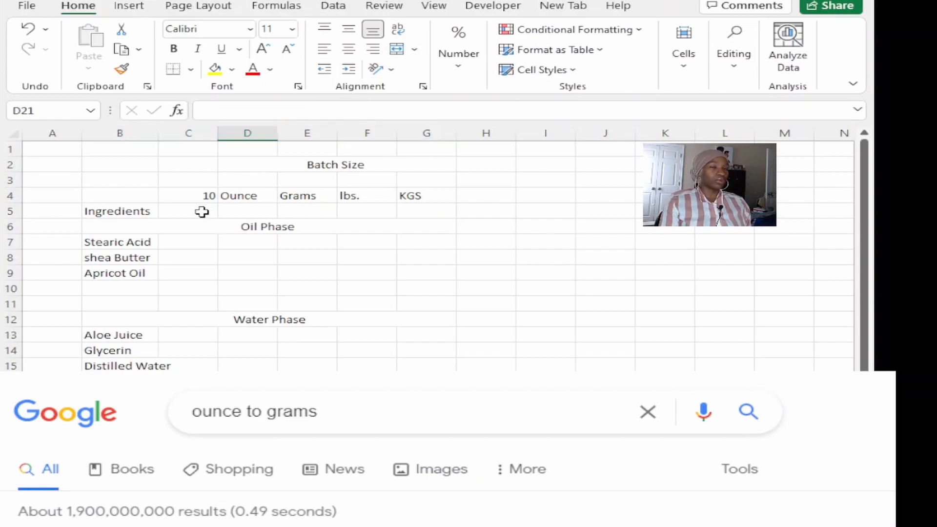
- Merge and center the empty cells C5 to G5 beside the Ingredients label
drag(202, 211, 418, 213)
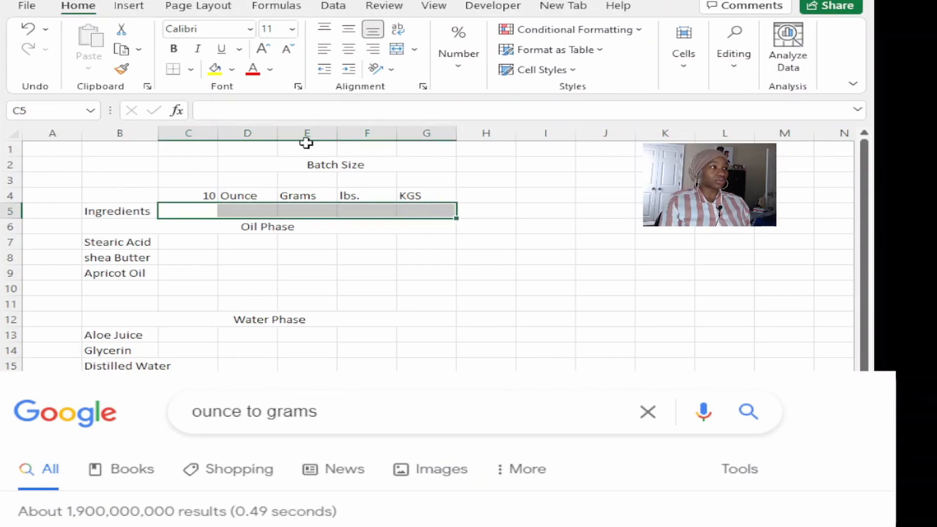
click(397, 48)
click(361, 274)
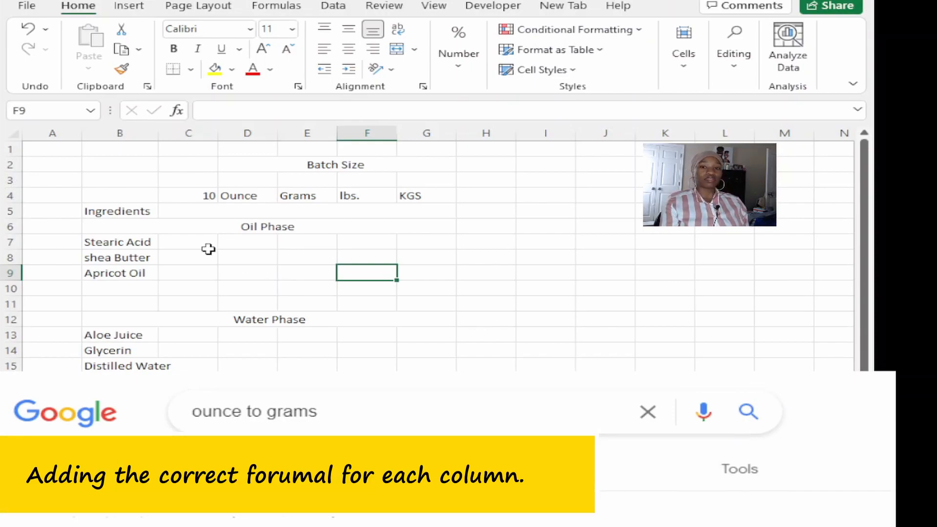
- Enter 1 in cell D7 as the ounce amount for Stearic Acid
click(252, 241)
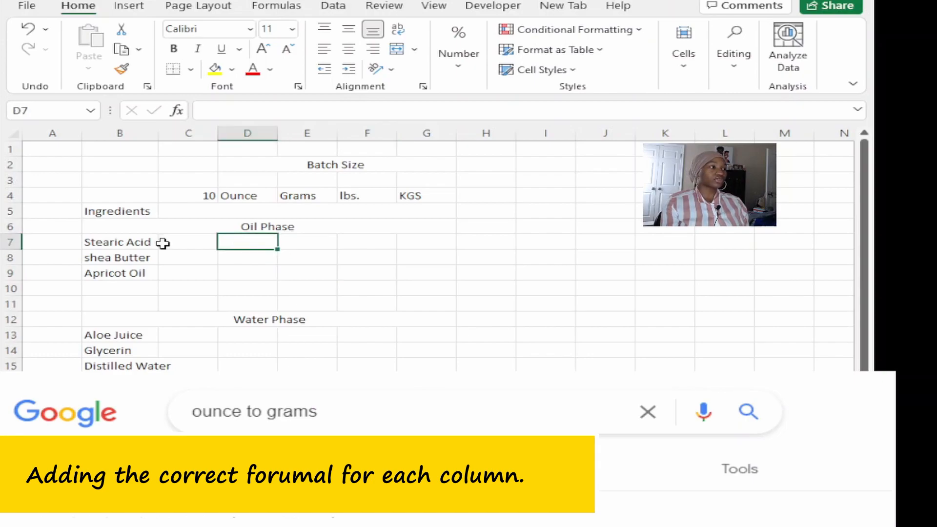
text(1)
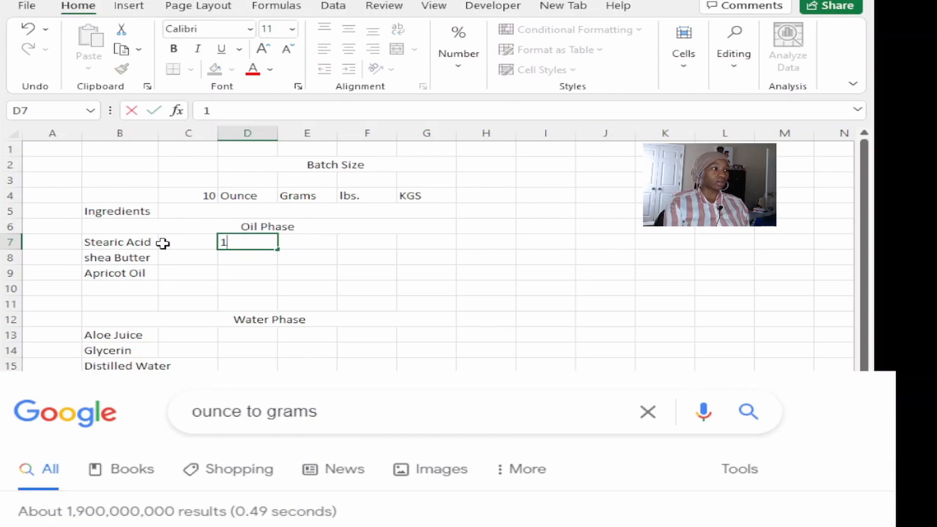
click(326, 259)
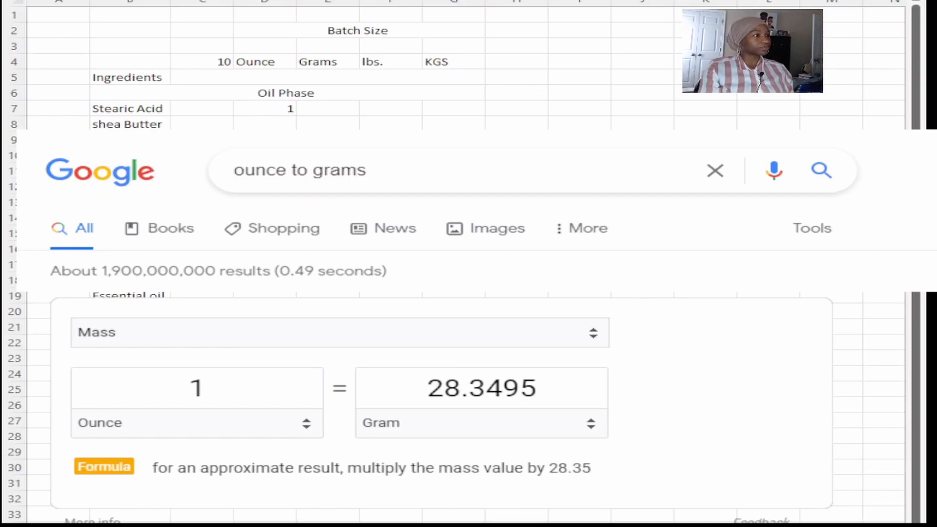
- Enter the formula =D7*28.35 in cell E7 to convert the Stearic Acid ounces to grams
click(325, 110)
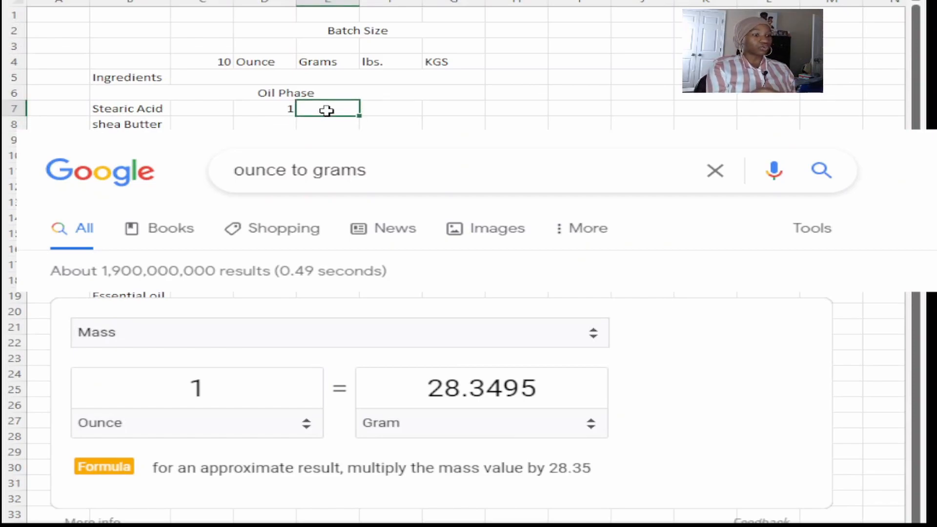
text(=)
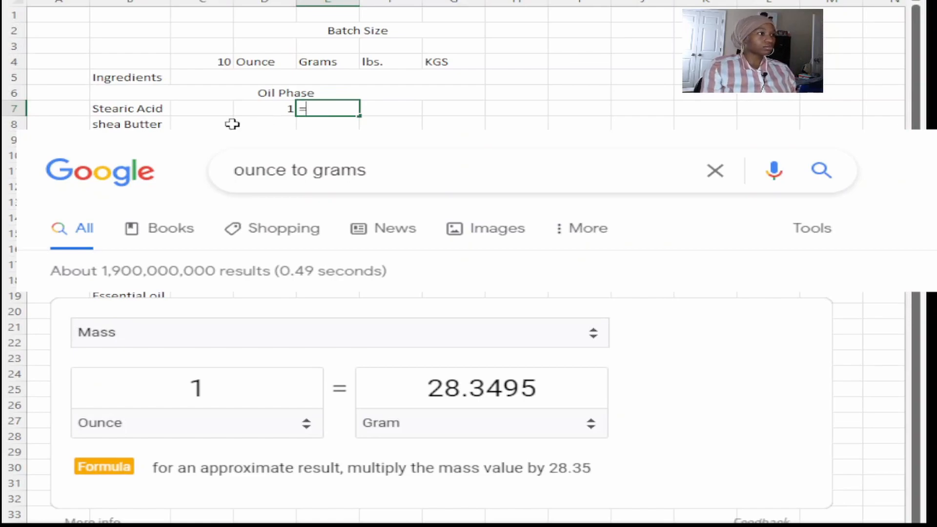
click(262, 110)
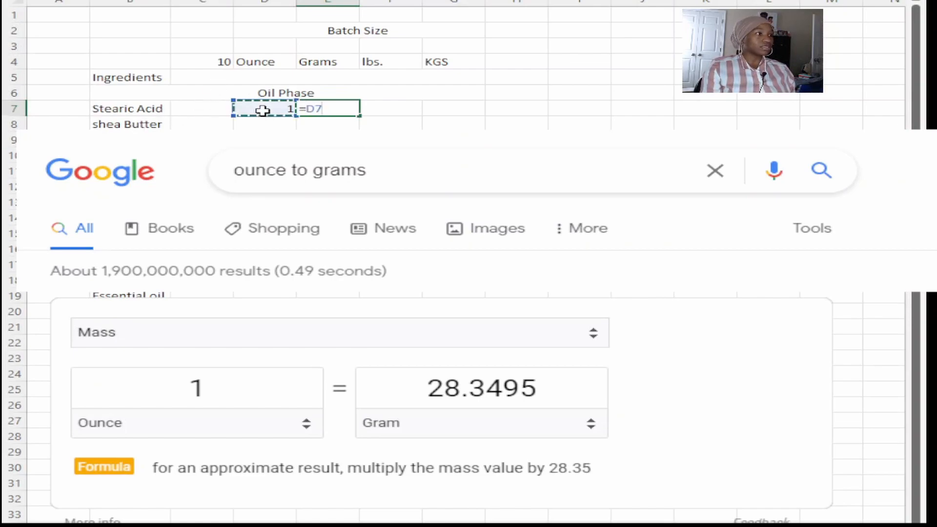
text(*)
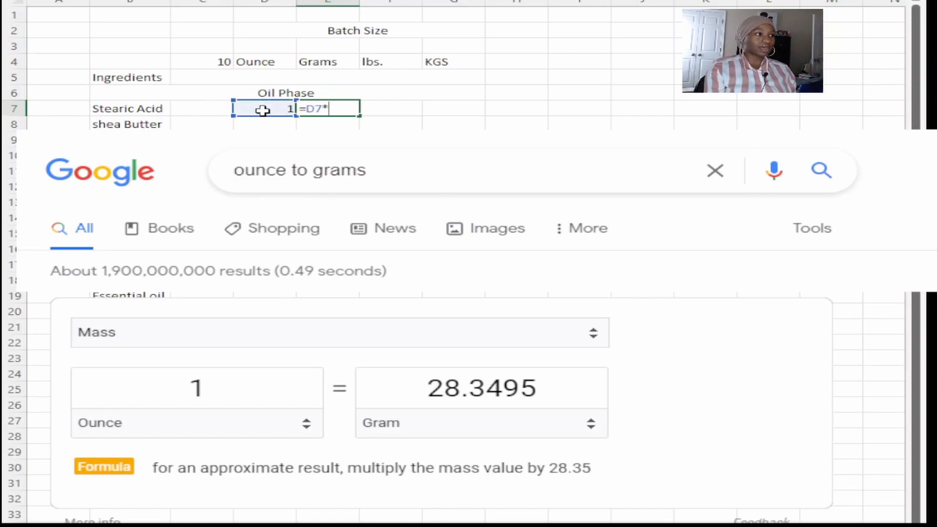
text(28.35)
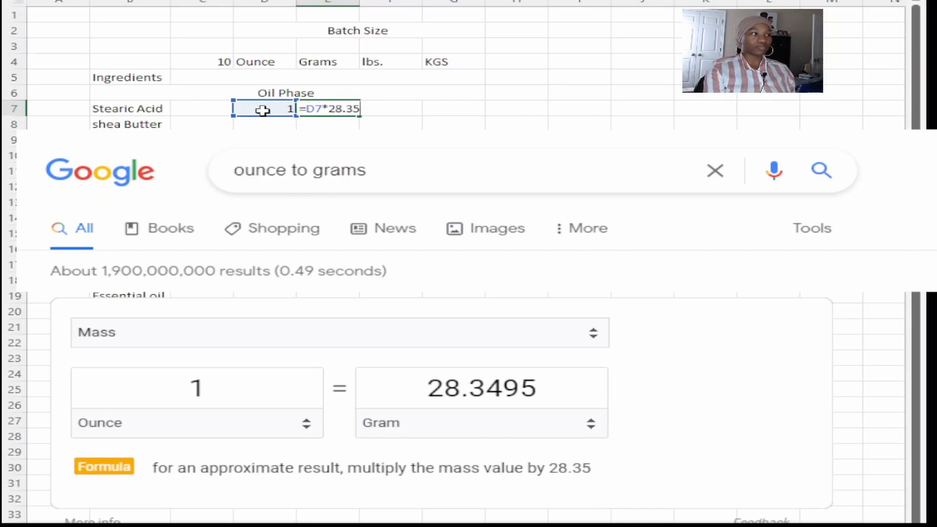
key(Return)
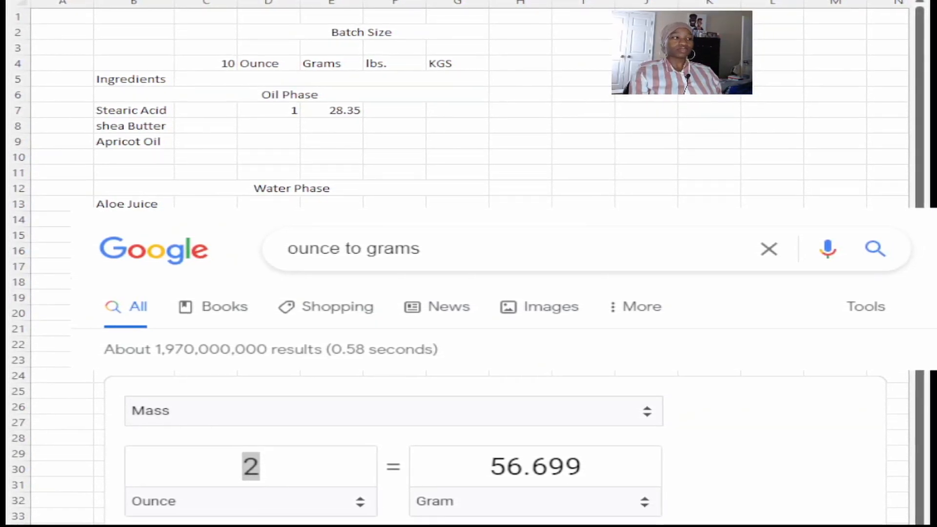
- Set the Stearic Acid ounce amount in cell D7 to 2
click(265, 111)
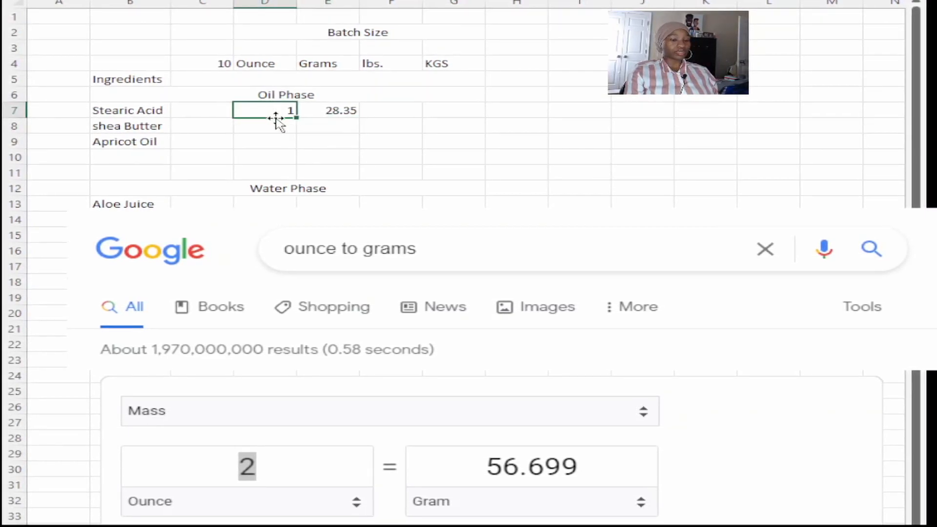
text(2)
key(Return)
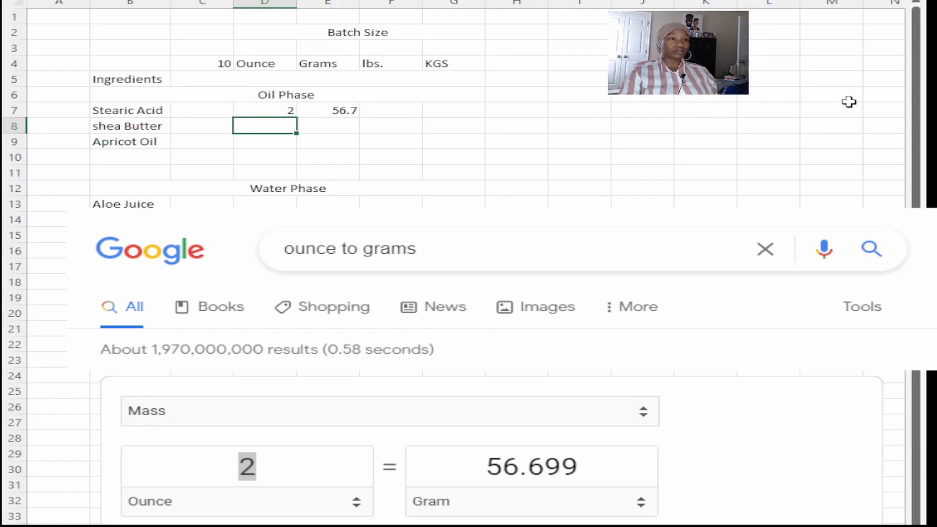
- Convert 1 ounce to pounds in the web converter, and enter the formula =D7/16 in cell F7 for the Stearic Acid pounds
click(257, 466)
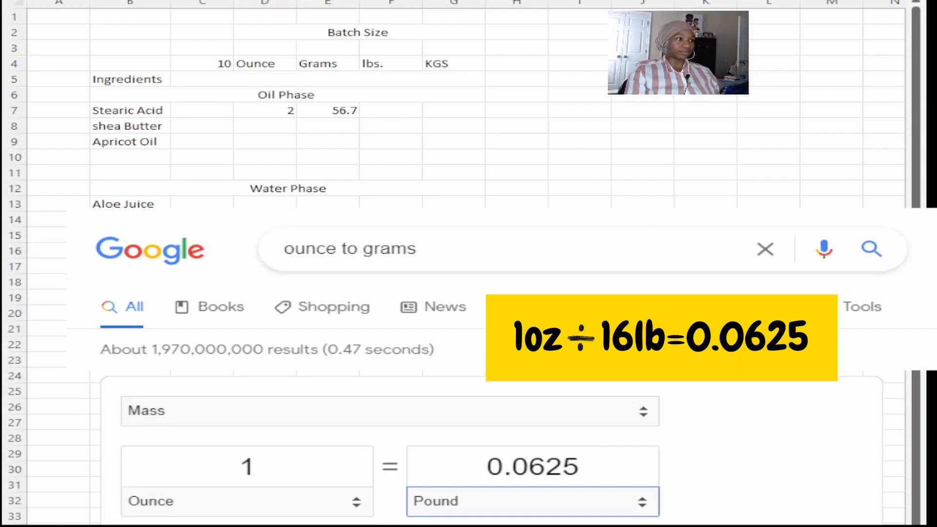
click(376, 108)
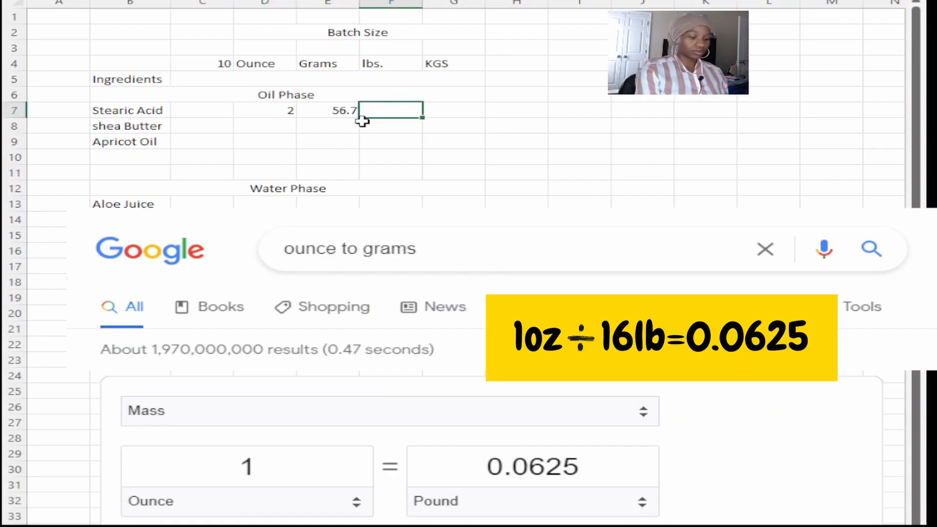
text(=)
click(281, 114)
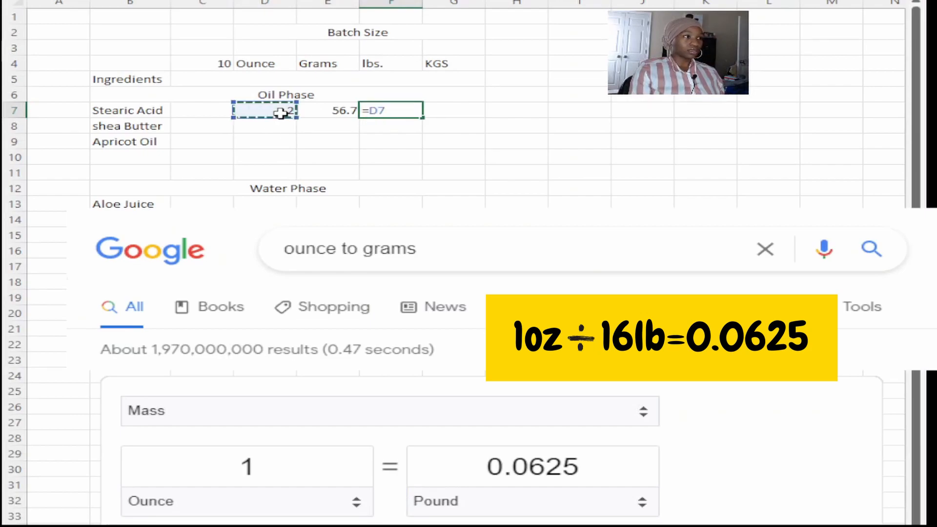
text(/16)
key(Return)
click(462, 114)
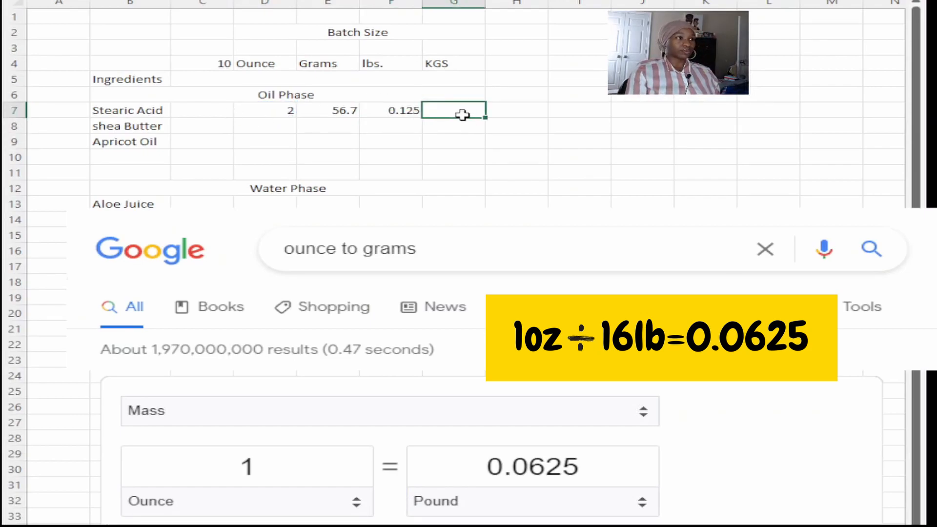
- Convert 1 ounce to kilograms in the web converter, and enter the formula =D7/35.274 in cell G7 for the Stearic Acid kilograms
click(532, 501)
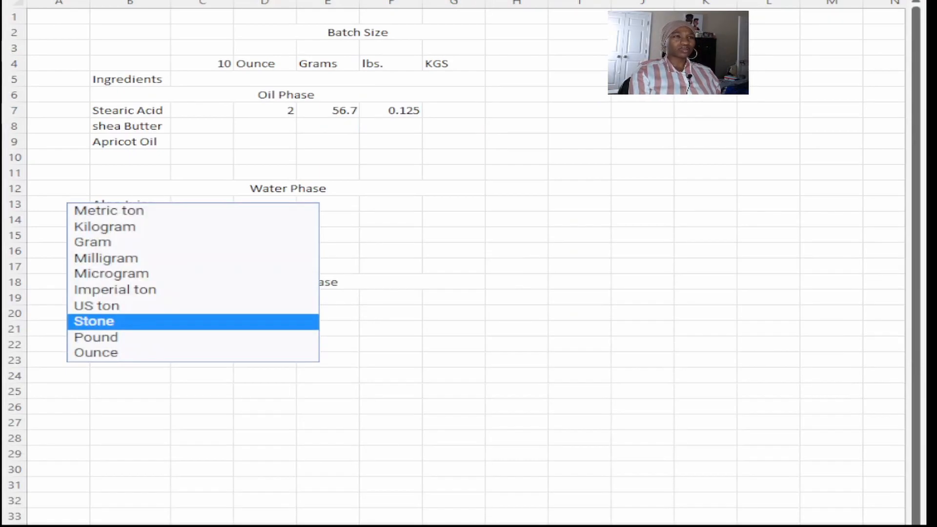
click(193, 226)
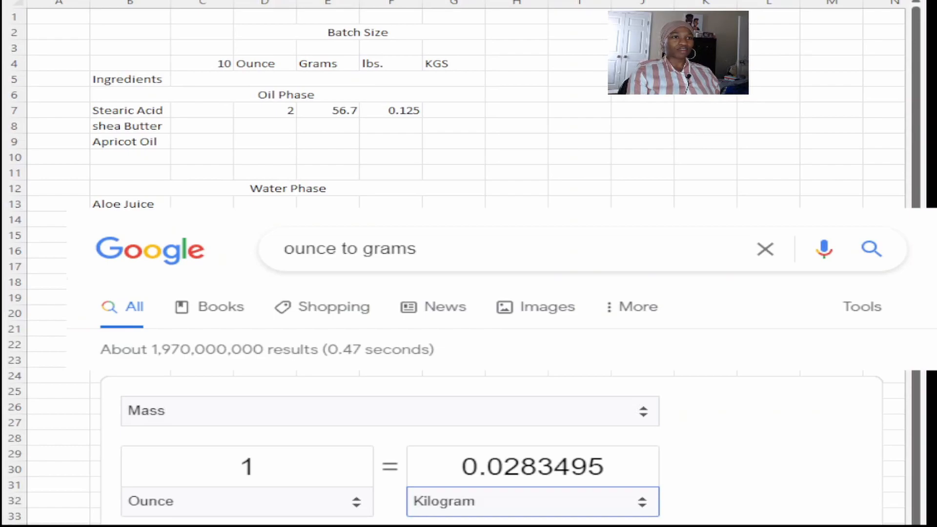
click(456, 109)
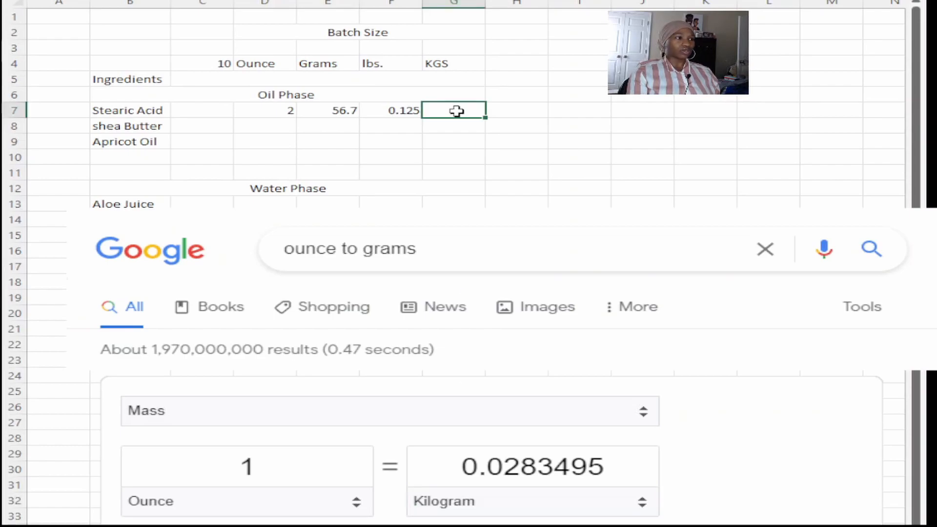
text(=)
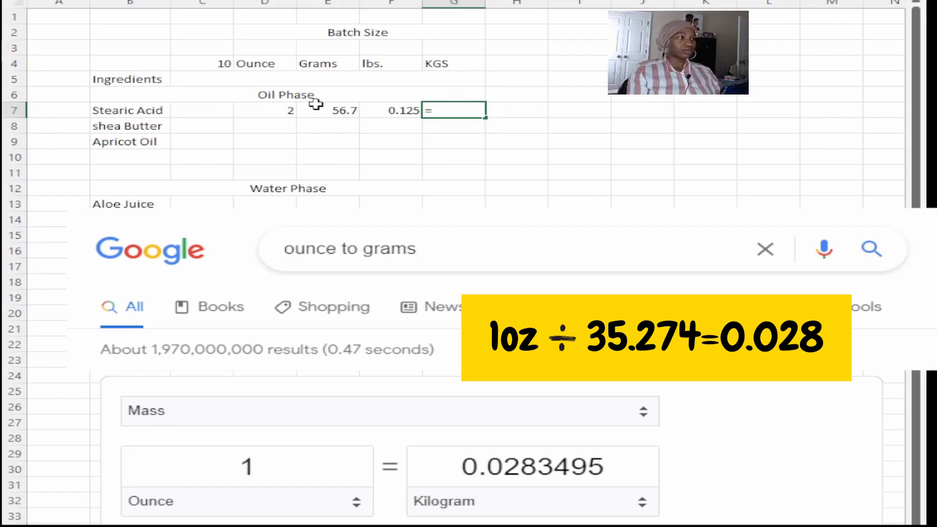
click(266, 110)
text(/32)
key(BackSpace)
key(BackSpace)
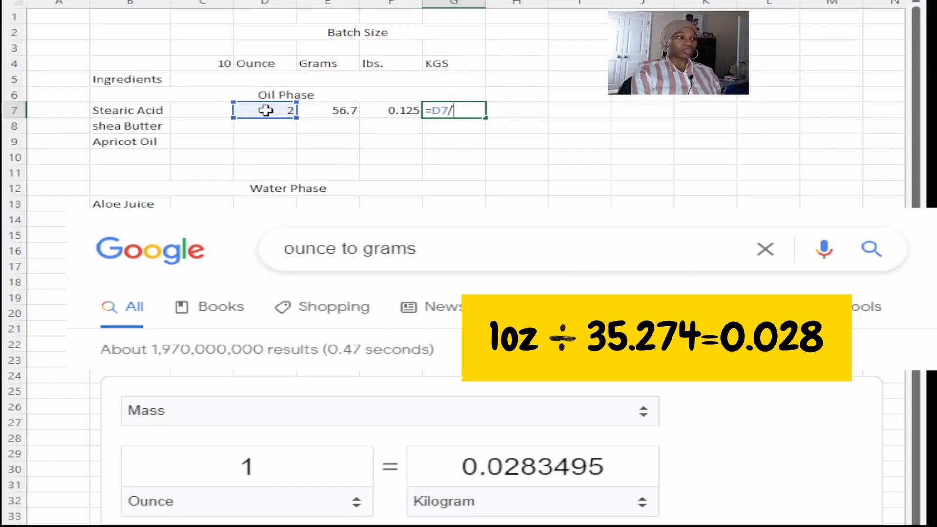
text(35.274)
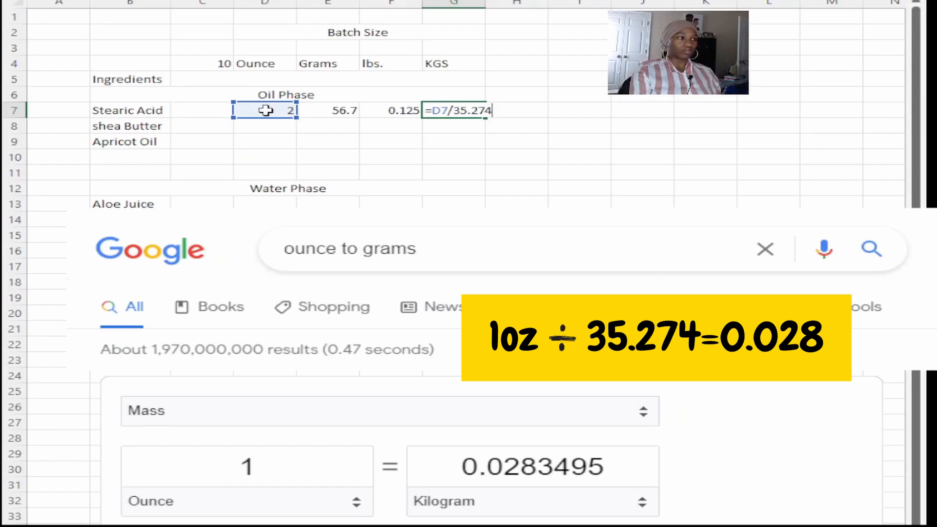
key(Return)
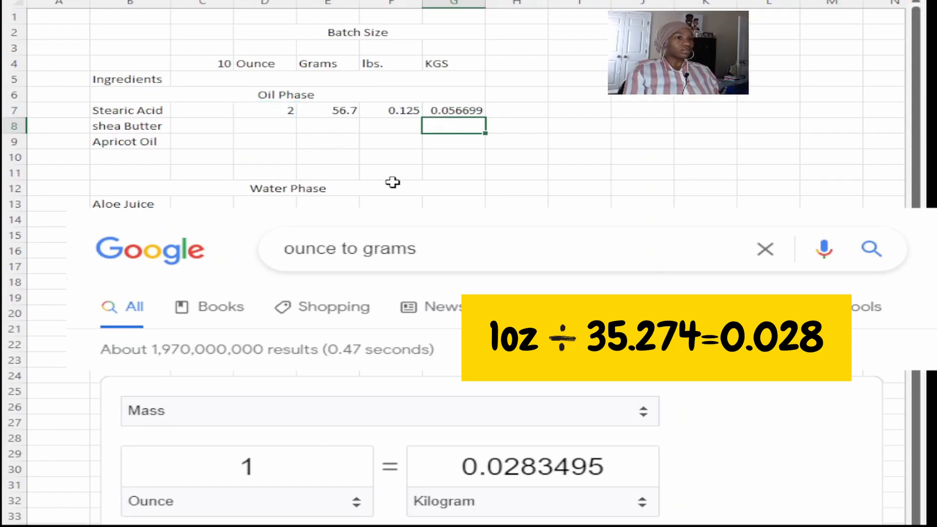
click(454, 112)
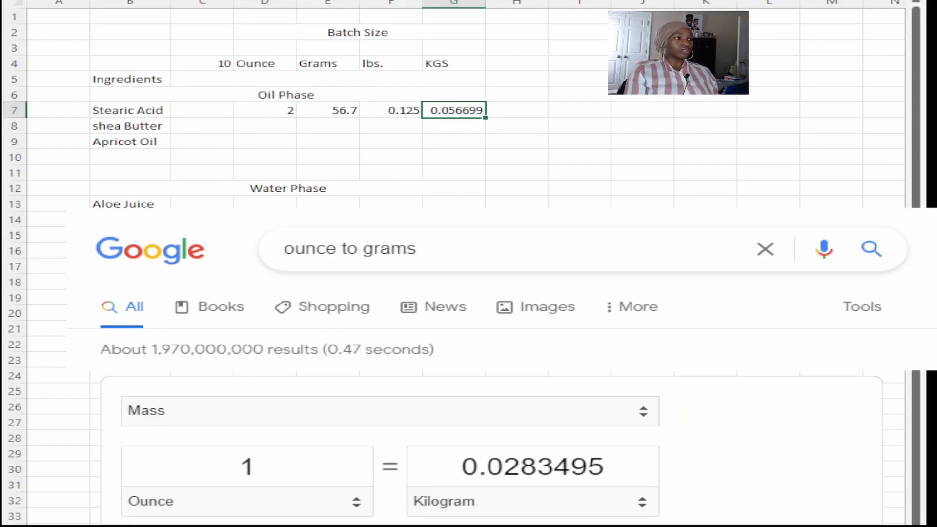
- Set the Stearic Acid ounce amount in cell D7 to 1
click(286, 112)
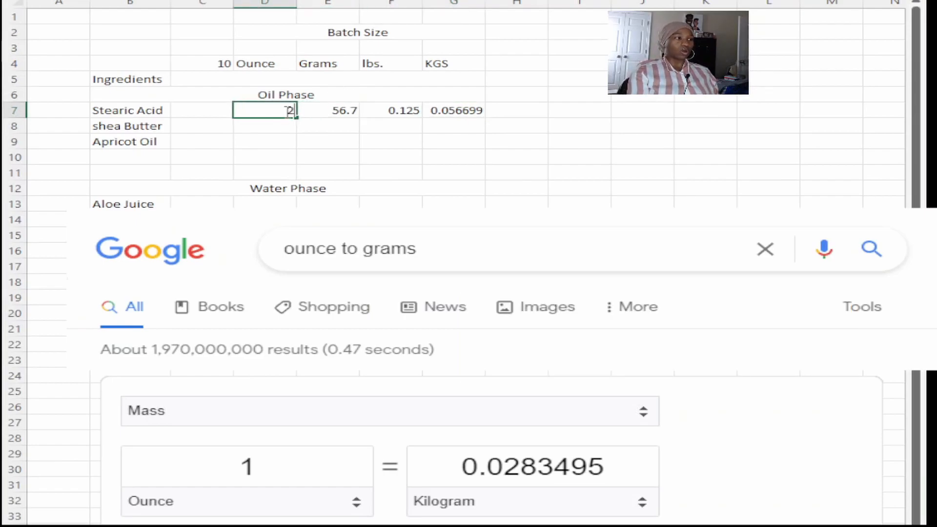
text(1)
key(Return)
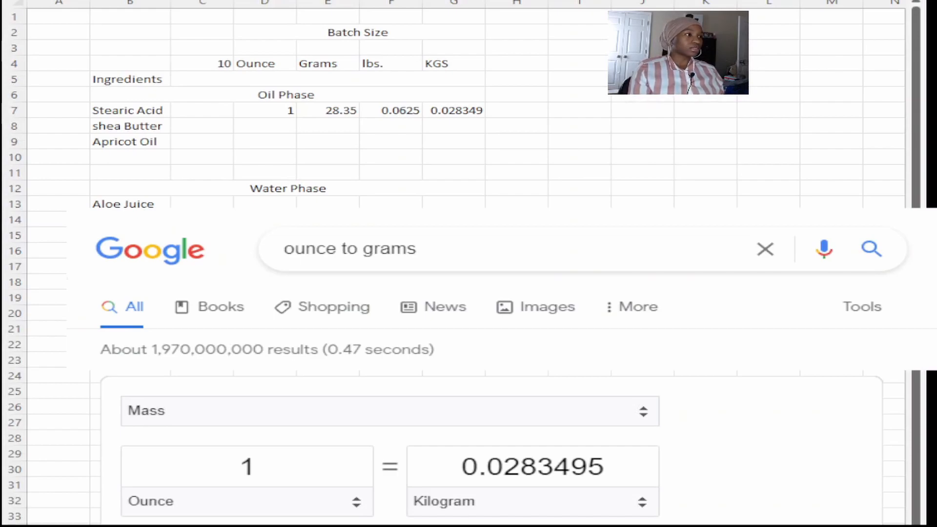
- Enter 1 as the ounce amount for shea Butter in D8 and Apricot Oil in D9
click(266, 127)
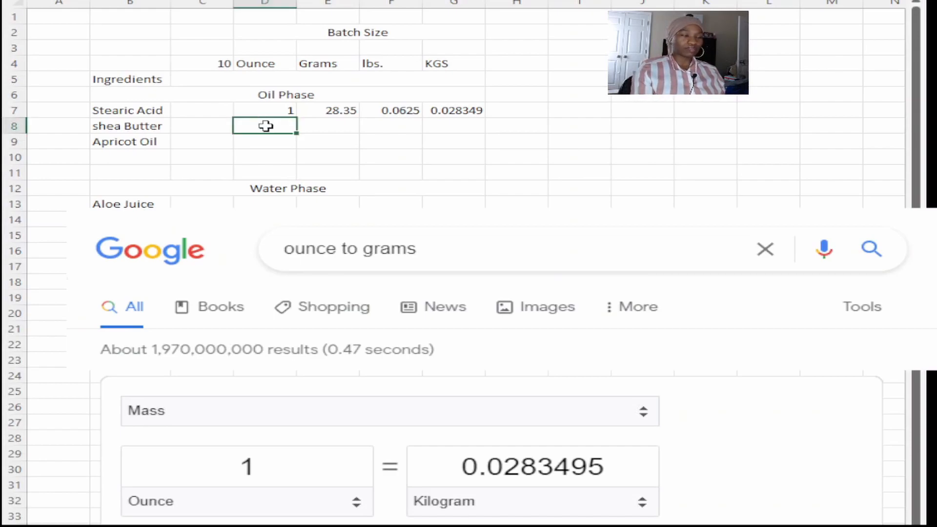
text(1)
key(Return)
text(1)
key(Return)
- Enter 1 as the ounce amount for Aloe Juice, Glycerin and Distilled Water in cells D13 to D15
key(Down)
key(Down)
key(Down)
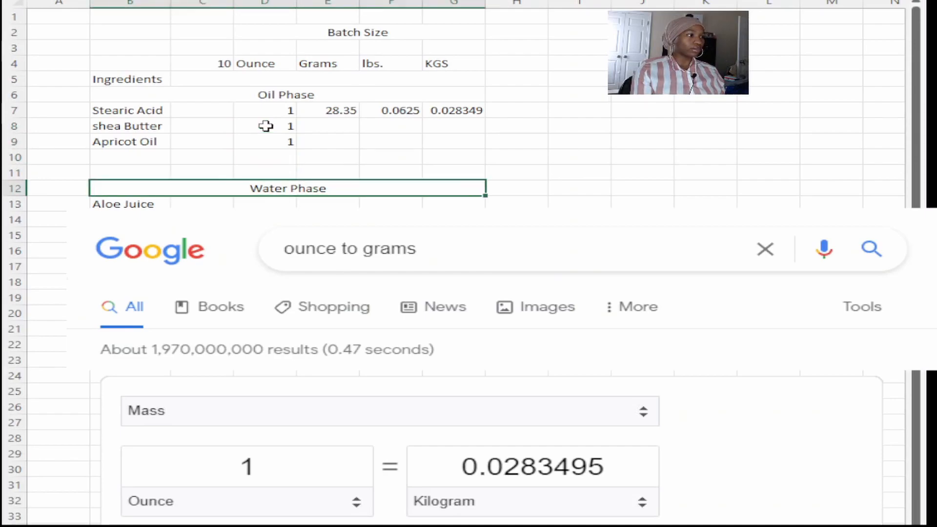
text(1)
key(Return)
key(Down)
key(Down)
key(Down)
key(Down)
key(Down)
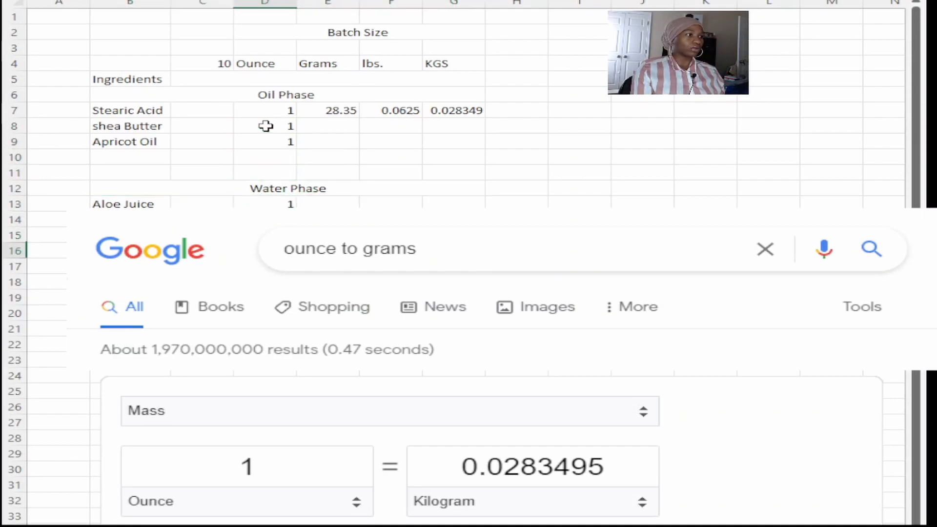
- Enter 0.2 as the ounce amount for the four cool down phase ingredients in cells D19 to D22
key(Down)
key(Up)
key(Down)
key(Down)
key(Down)
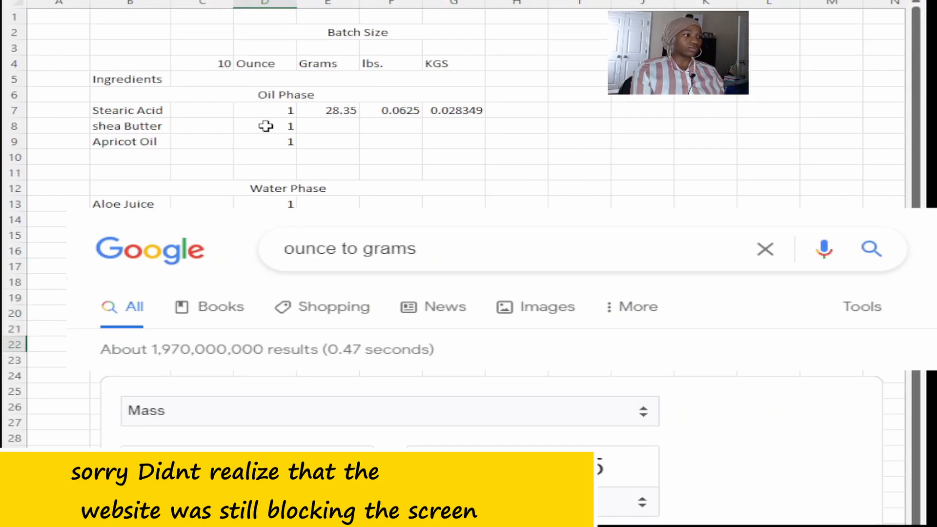
key(Down)
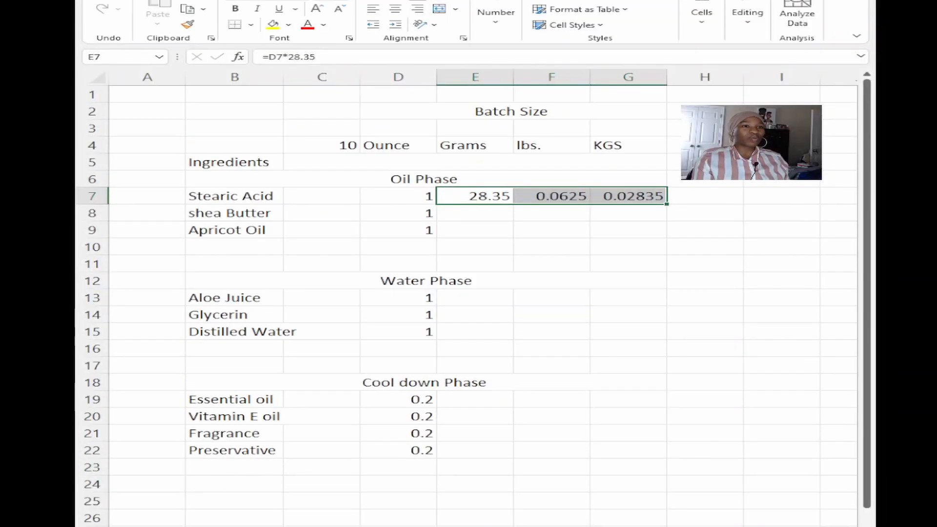
- Enter % as the column heading in cell H4, and extend the merged phase headings across to column H
click(704, 145)
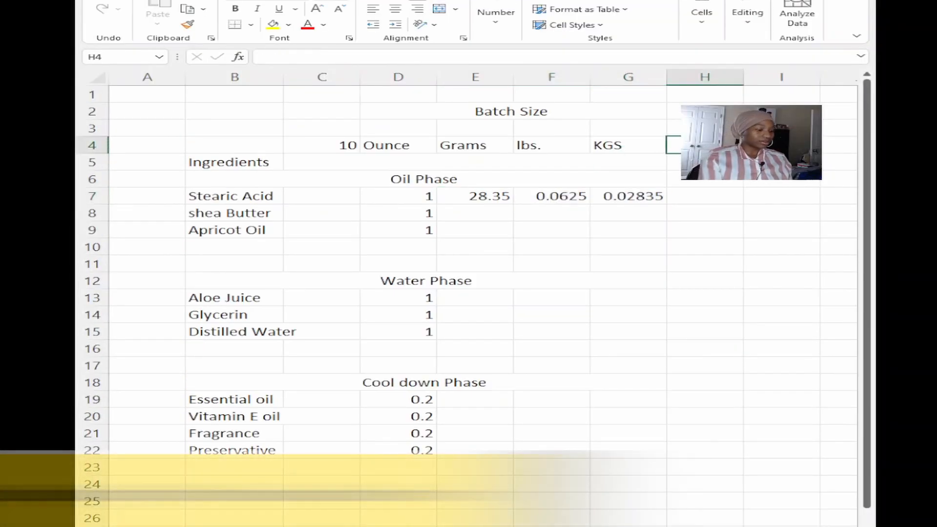
text(%)
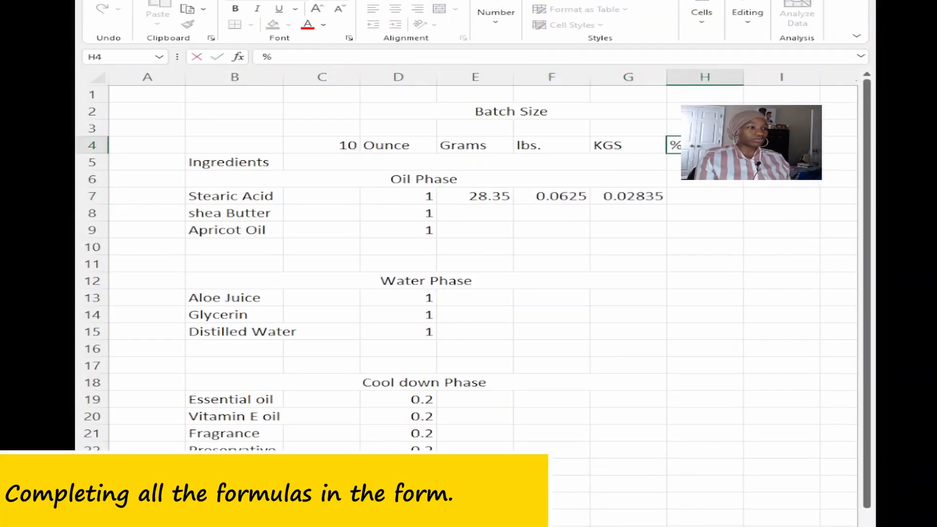
drag(698, 162, 645, 161)
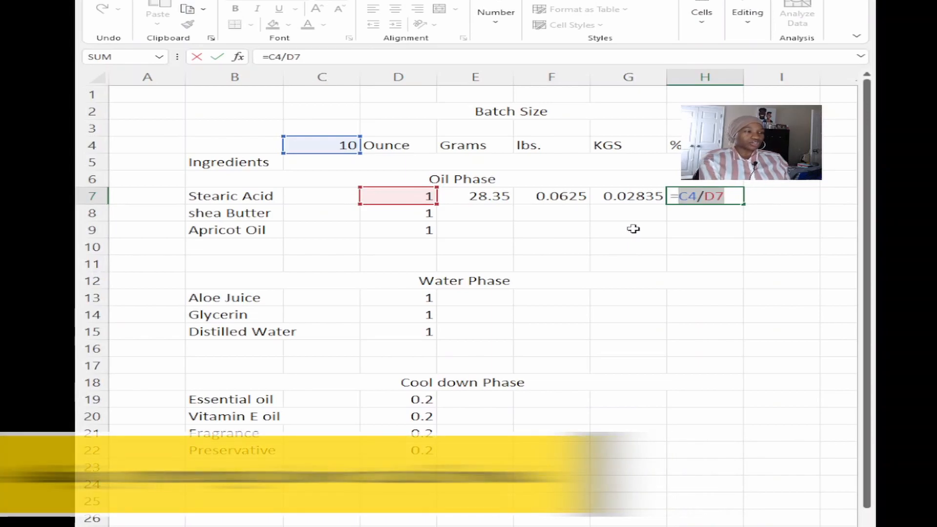
- Enter the formula =D7/C4 in cell H7 to calculate the Stearic Acid share of the batch size
key(BackSpace)
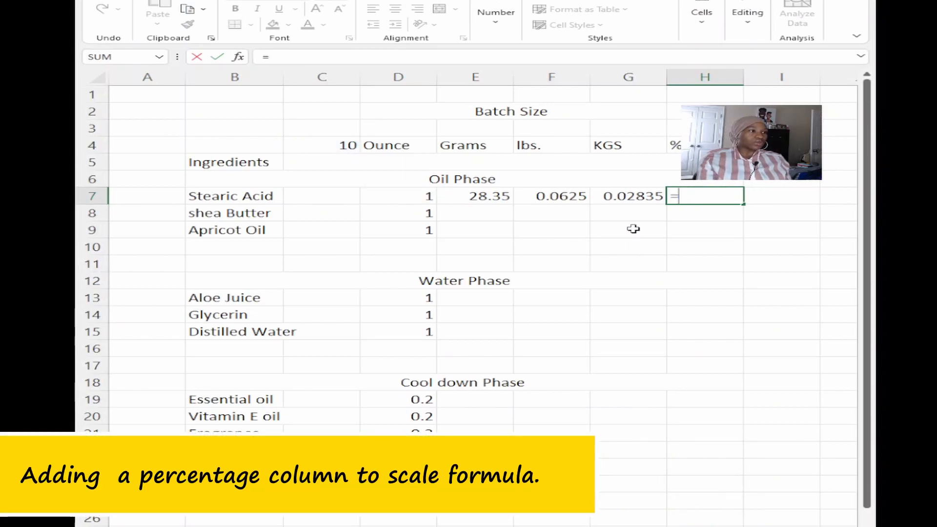
click(414, 195)
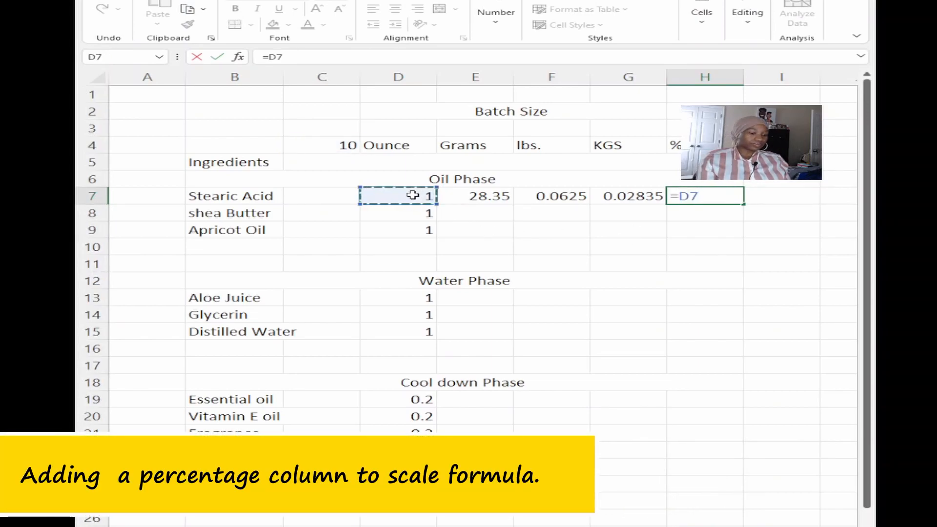
text(/)
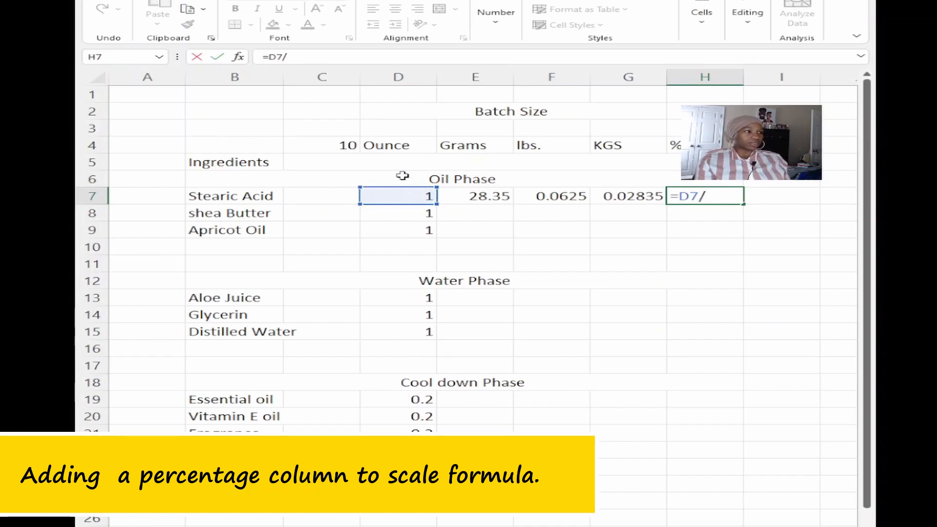
click(344, 146)
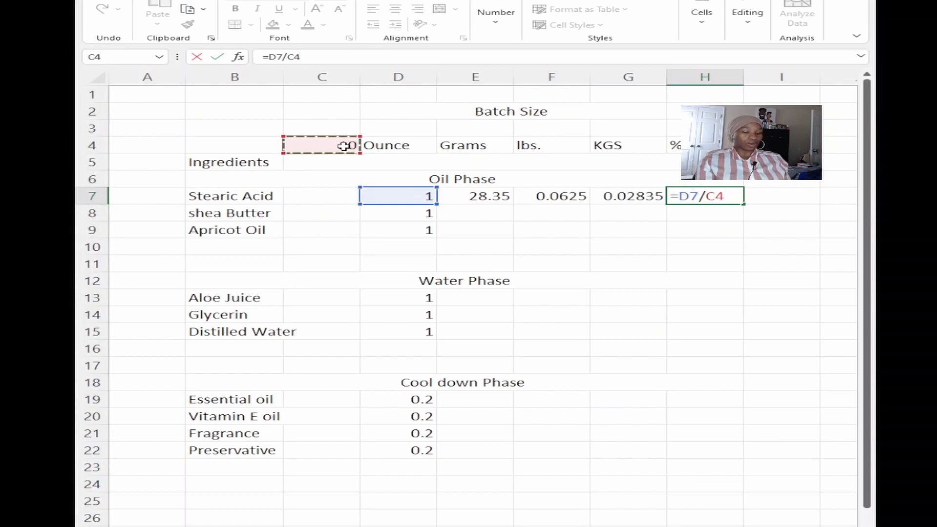
key(Return)
- Format the Stearic Acid share in cell H7 as a percentage
click(693, 196)
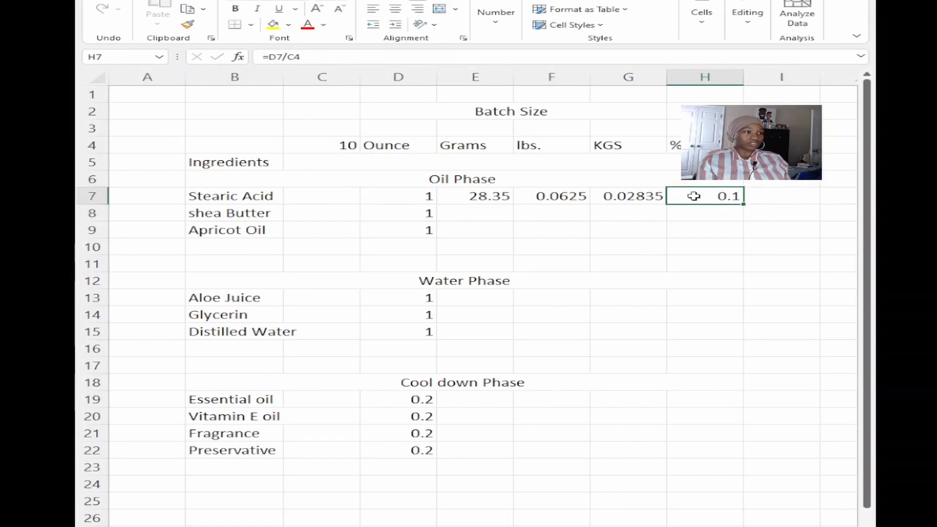
click(495, 1)
key(ctrl+shift+5)
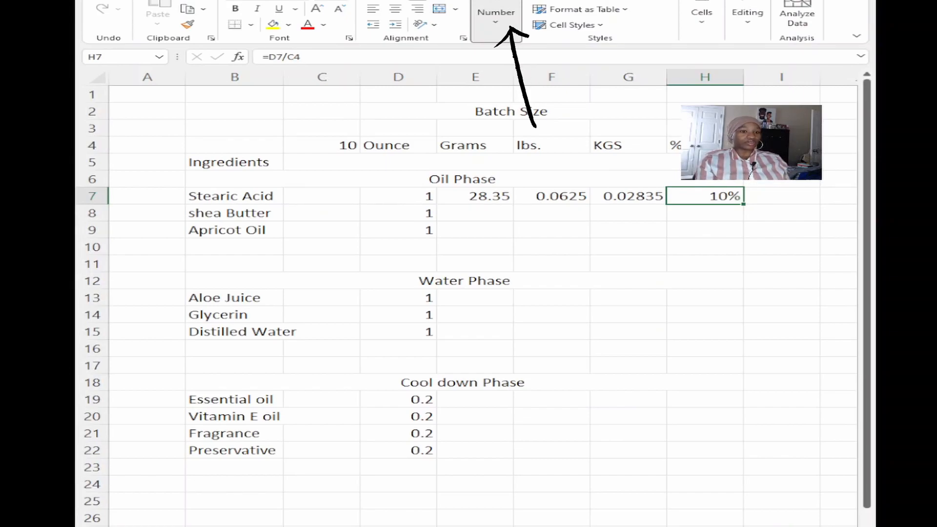
- Try to fill the Stearic Acid formulas from E7:H7 down to row 8, and check the copied formula in H8
drag(487, 195, 744, 221)
key(F2)
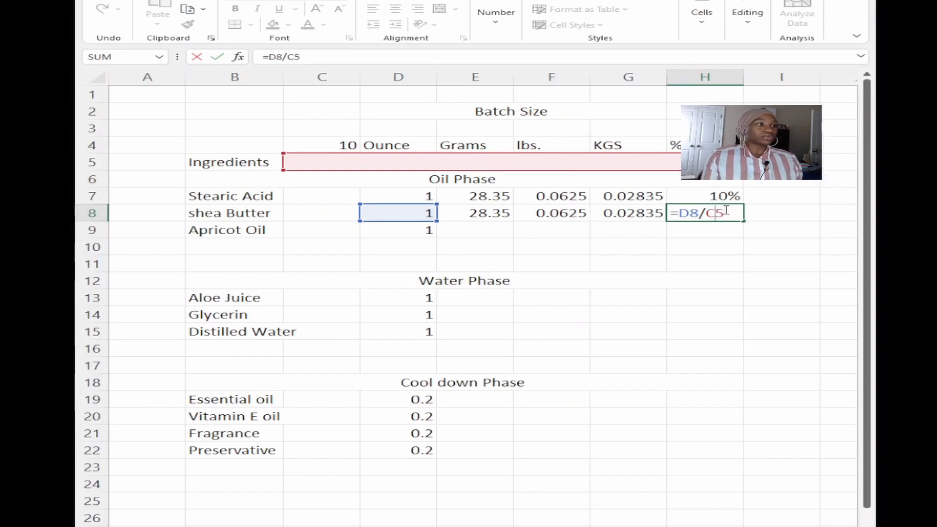
key(Return)
double_click(708, 219)
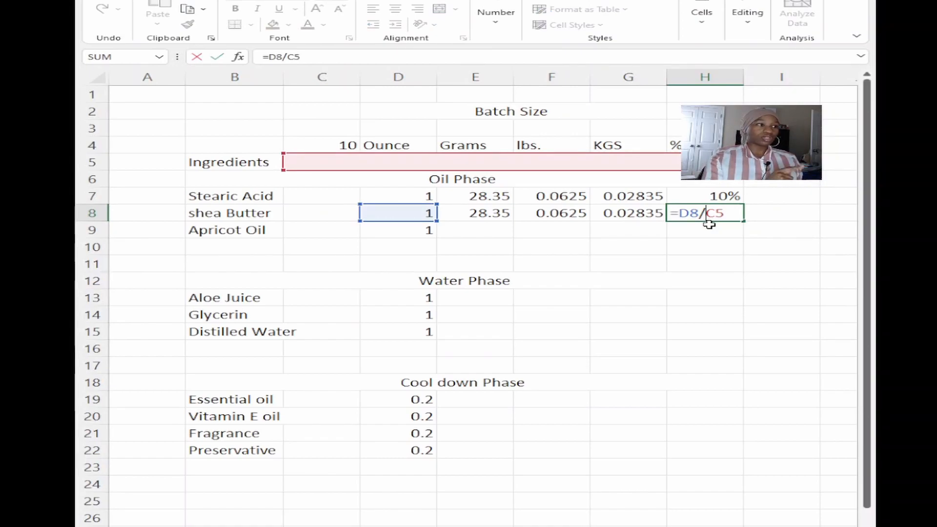
key(Return)
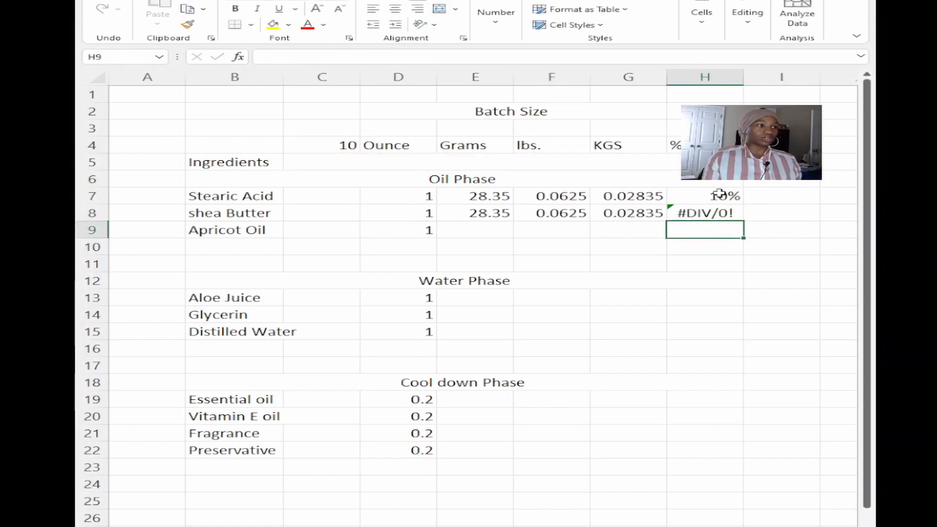
- Change the formula in cell H7 to =D7/C$4 so the batch size row stays fixed when copied
double_click(719, 194)
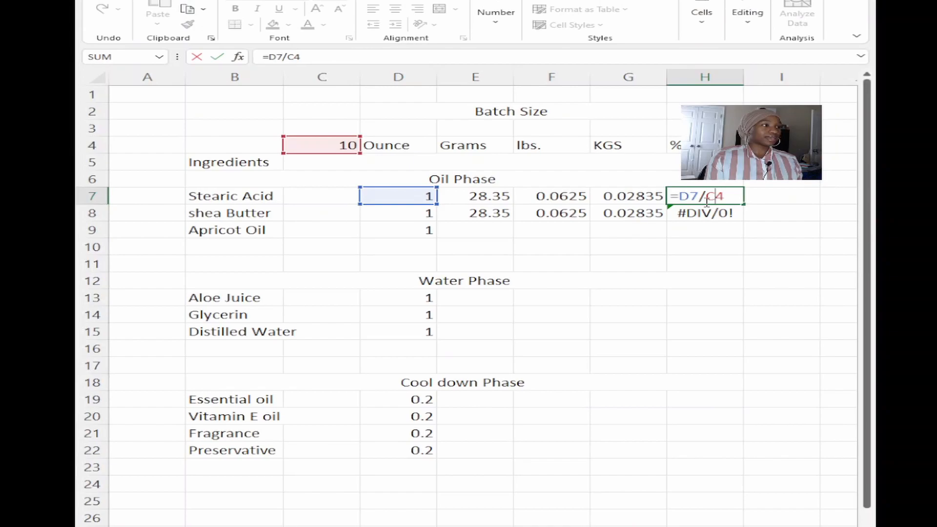
text($)
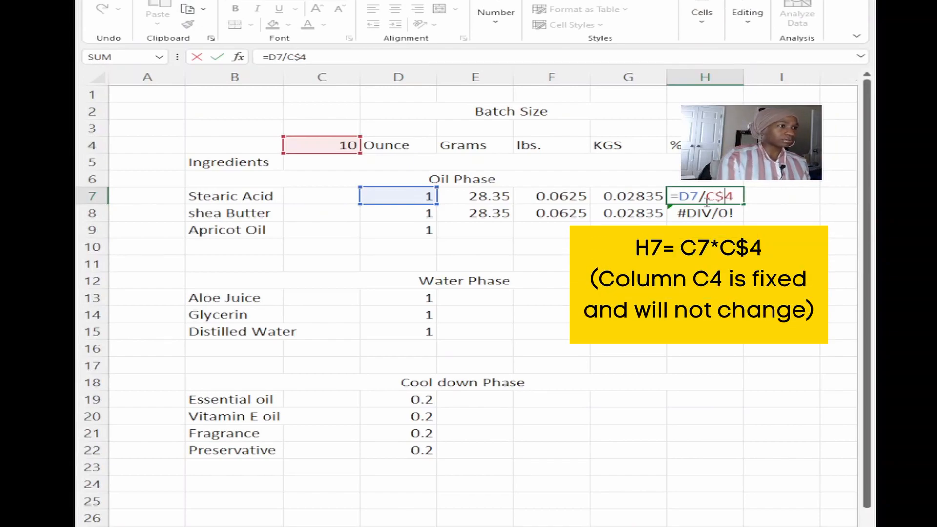
key(Return)
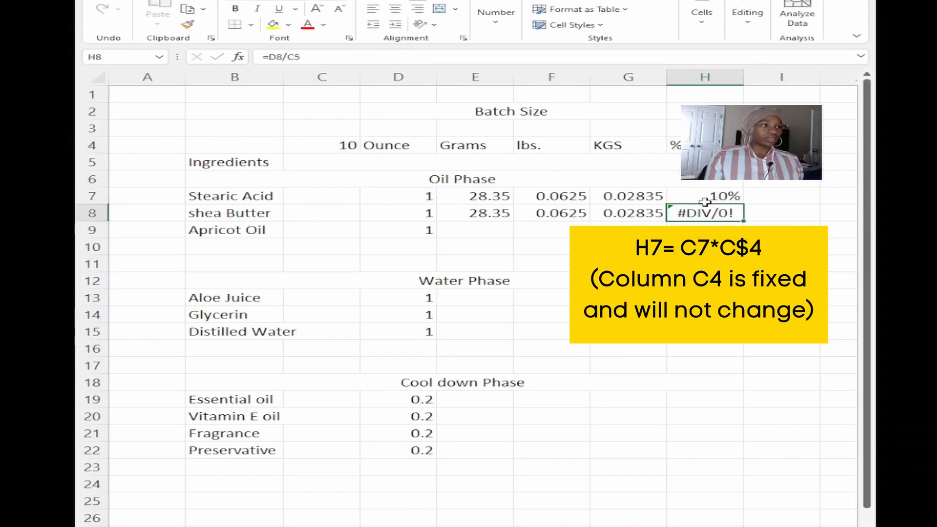
click(717, 197)
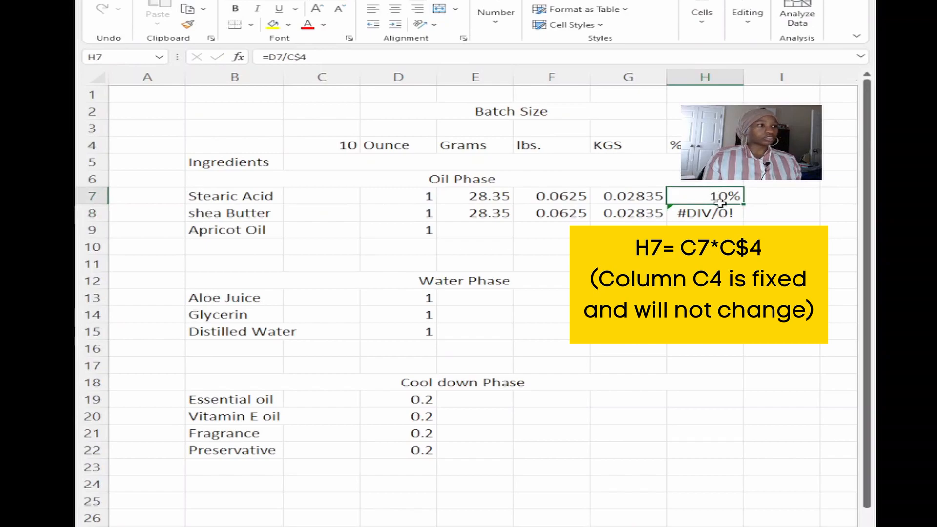
- Fill the Stearic Acid formulas from E7:H7 down to the shea Butter row, and check the batch size reference in H8
click(433, 193)
click(455, 194)
mouse_move(455, 194)
mouse_down()
mouse_move(690, 196)
mouse_move(744, 218)
mouse_up()
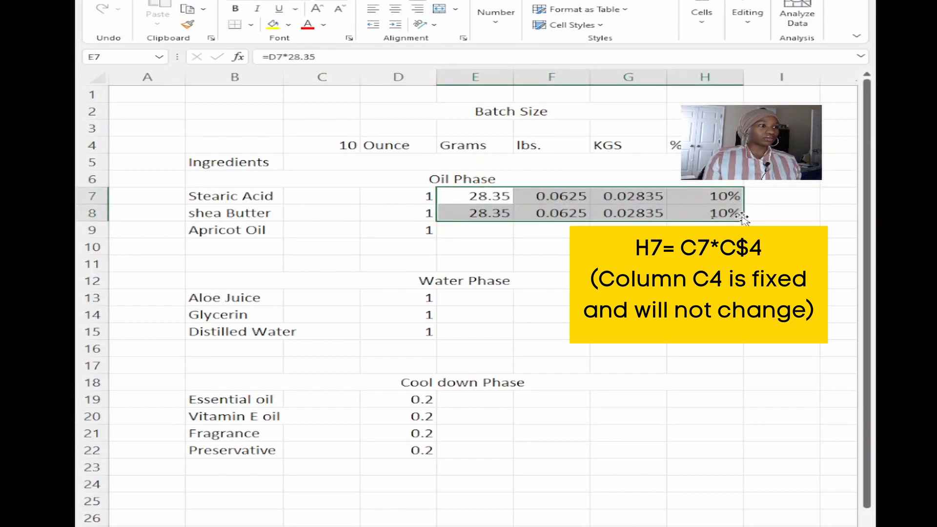
double_click(726, 213)
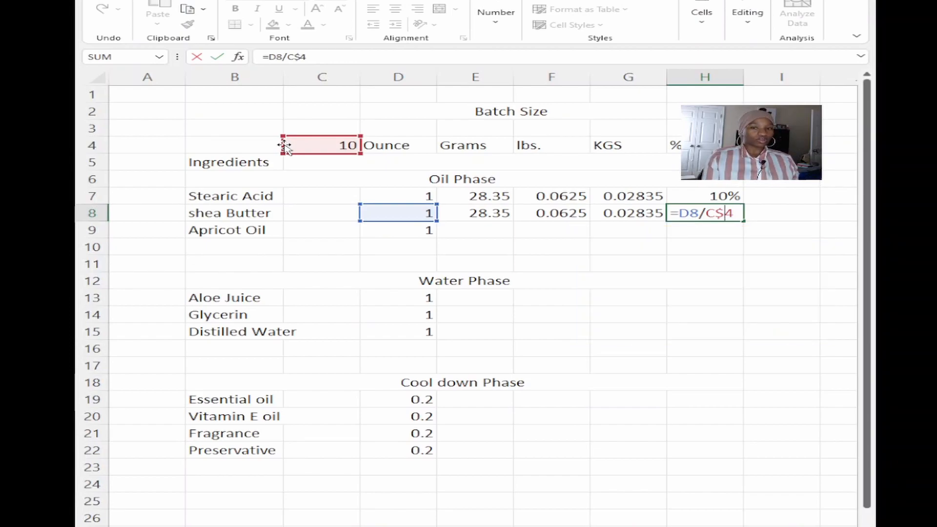
key(Return)
- Fill the shea Butter formulas from E8:H8 down through row 11 of the Oil Phase
key(Up)
key(Left)
key(Left)
key(Left)
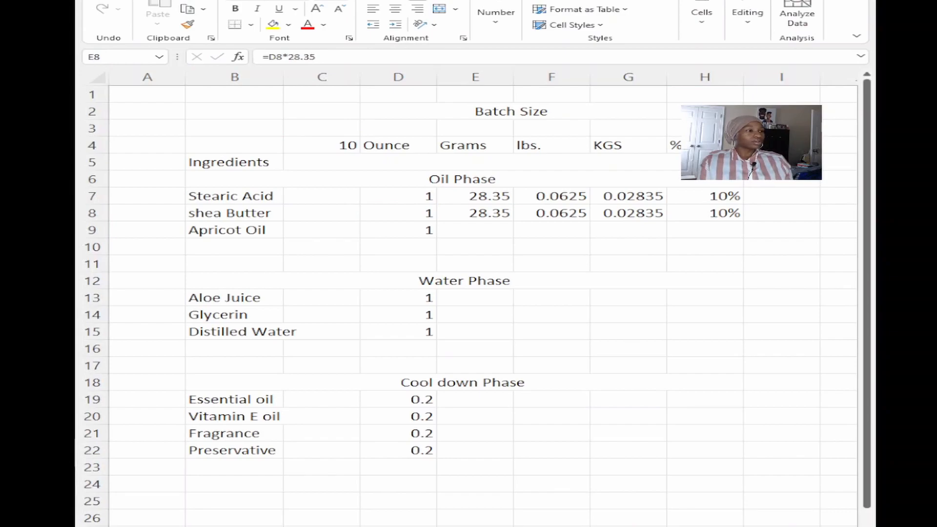
click(487, 212)
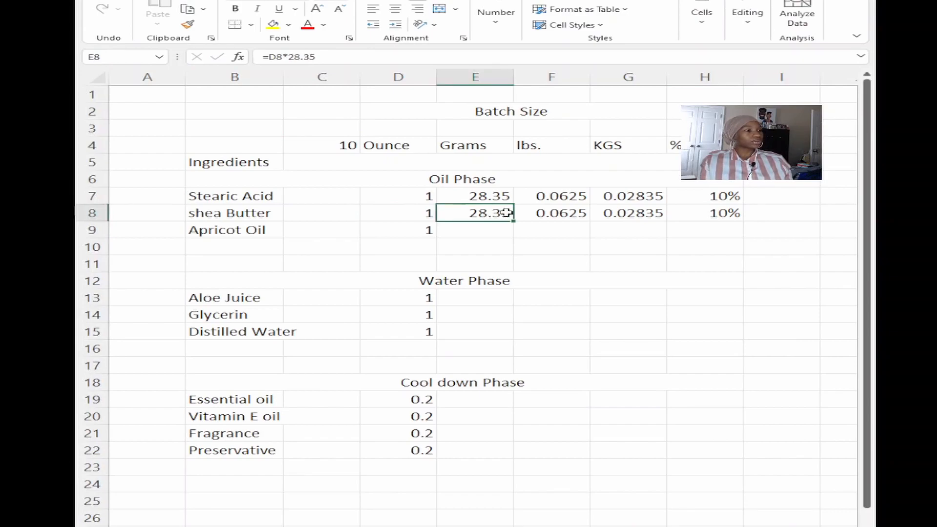
drag(447, 213, 730, 264)
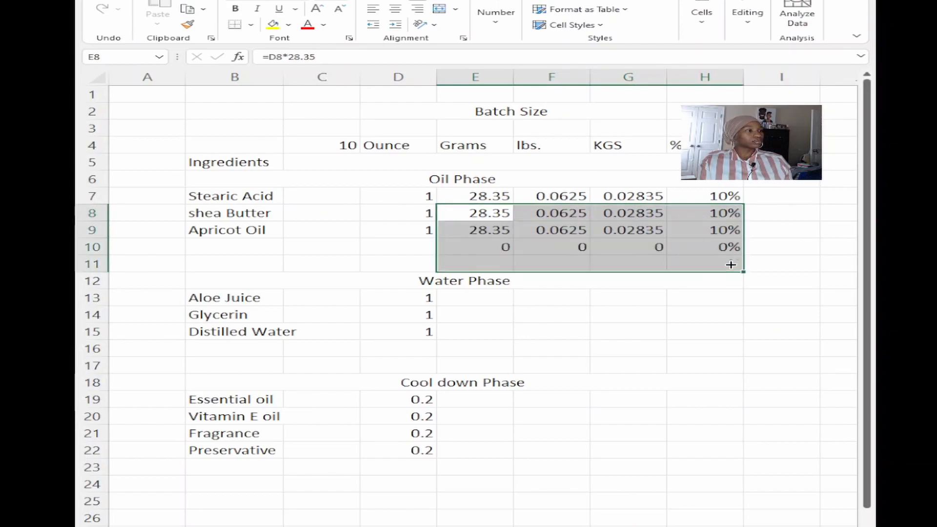
- Copy the Stearic Acid cells E7:H7, paste only the formulas into the Aloe Juice row at E13, and fill them down through row 17
drag(468, 196, 717, 200)
key(ctrl+c)
click(477, 298)
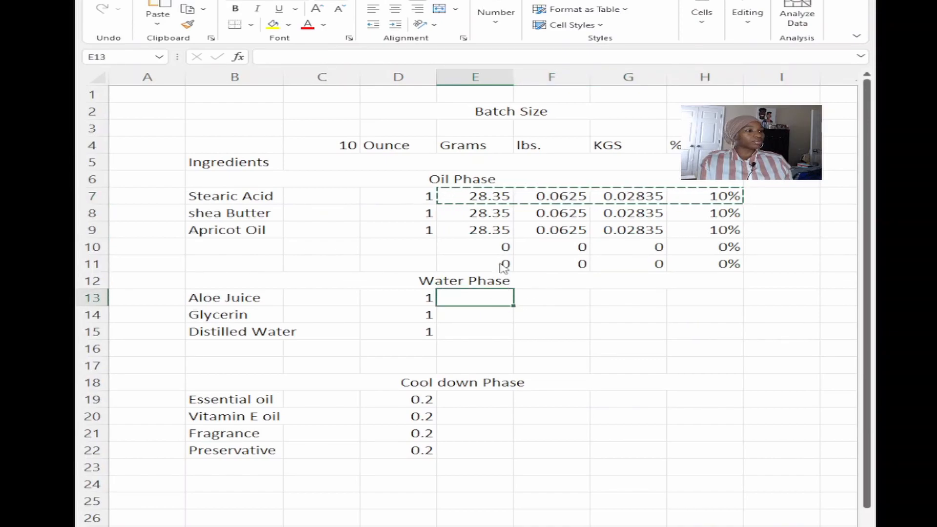
key(ctrl+v)
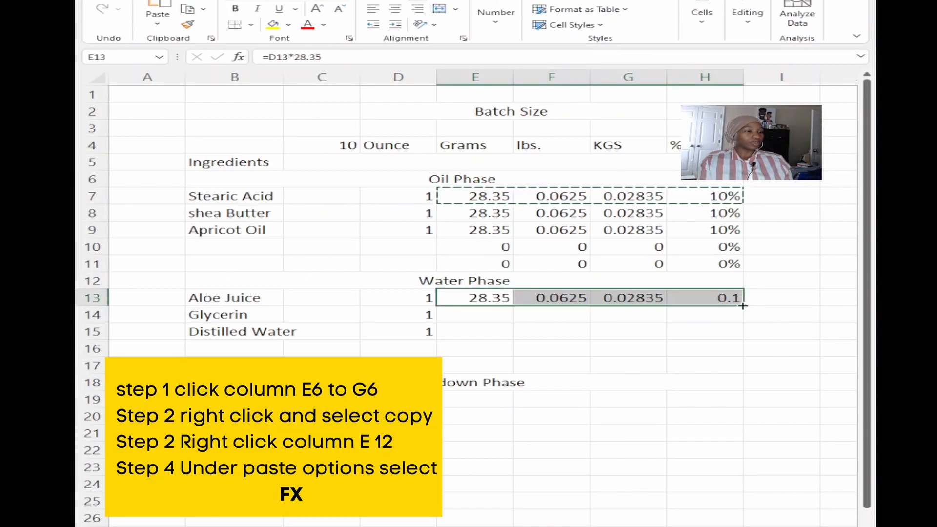
drag(745, 305, 737, 369)
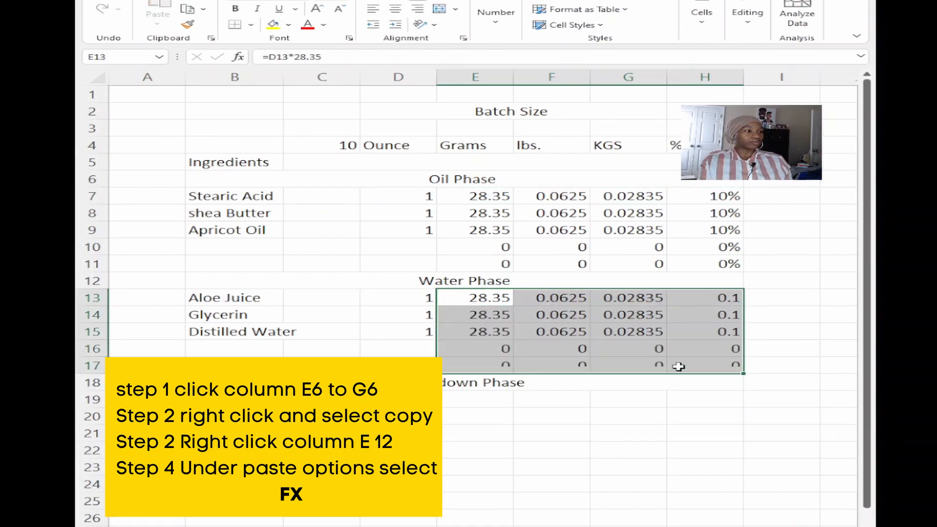
- Copy the Aloe Juice formulas E13:H13 to the Essential oil row at E19 and fill them down through row 23
click(483, 402)
drag(488, 297, 710, 299)
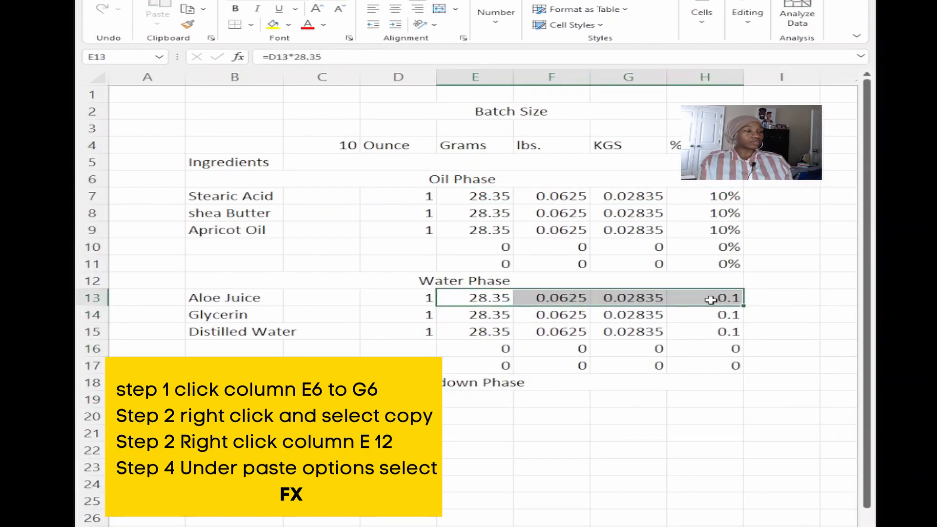
key(ctrl+c)
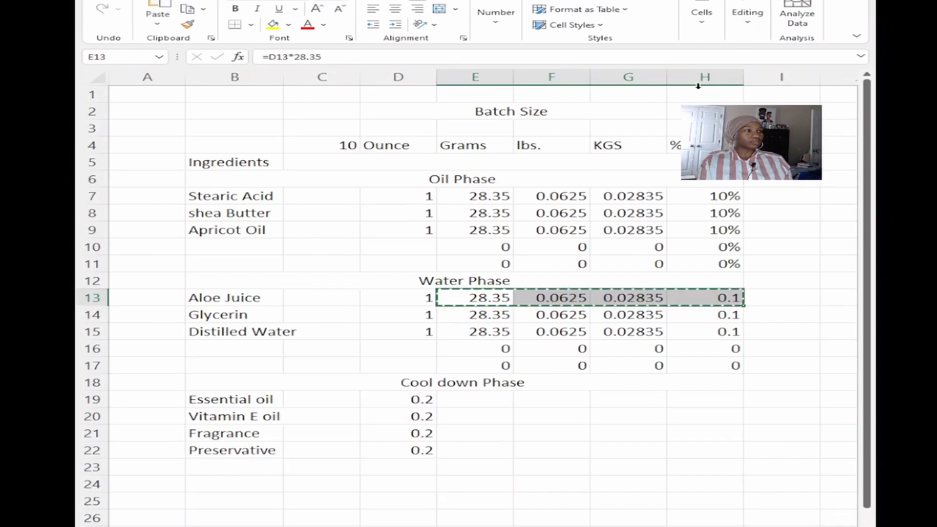
click(482, 399)
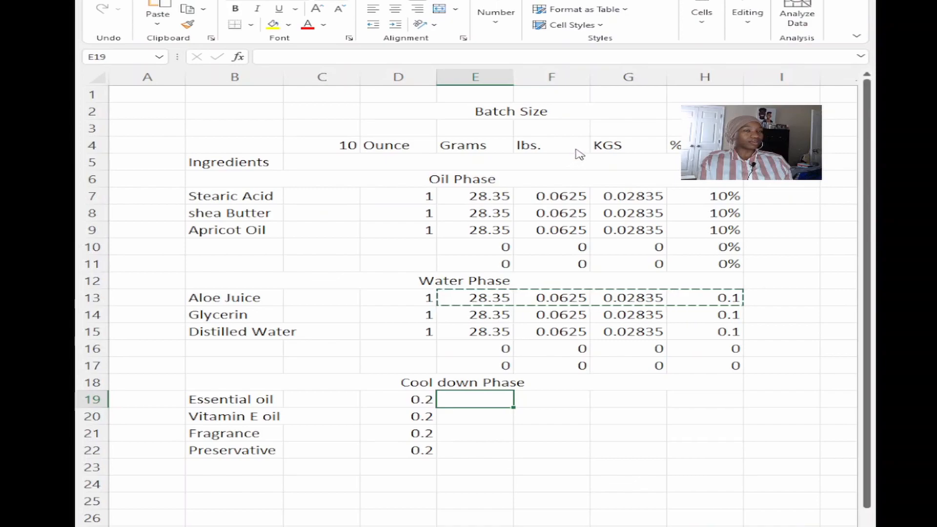
key(ctrl+v)
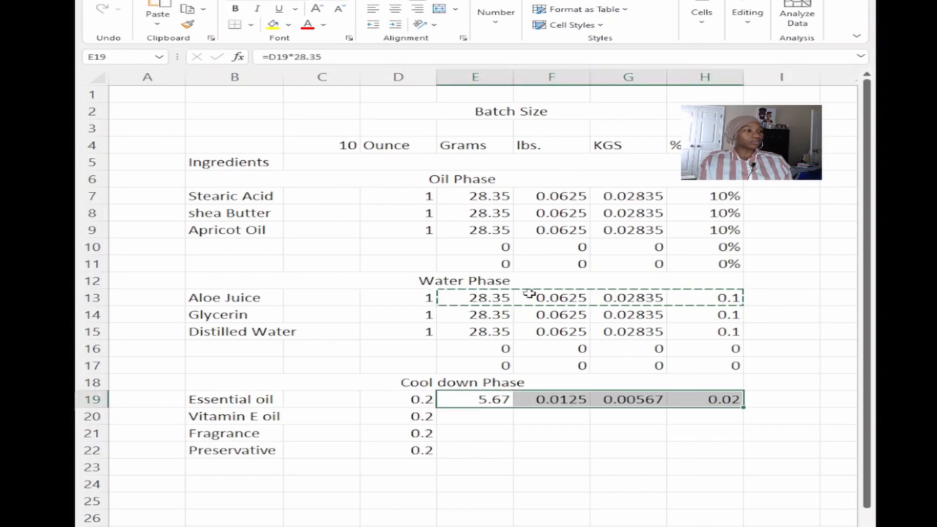
drag(744, 407, 745, 472)
click(731, 433)
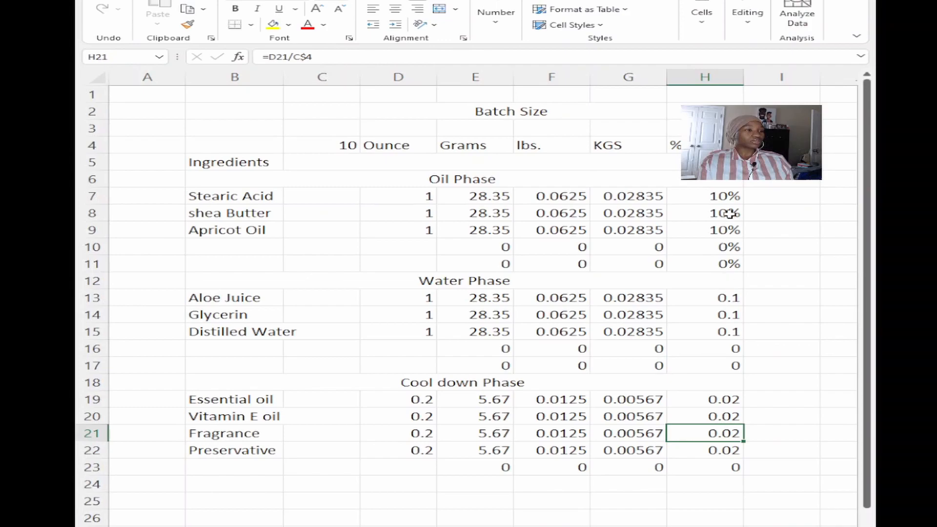
- Format all of column H as a percentage
click(693, 78)
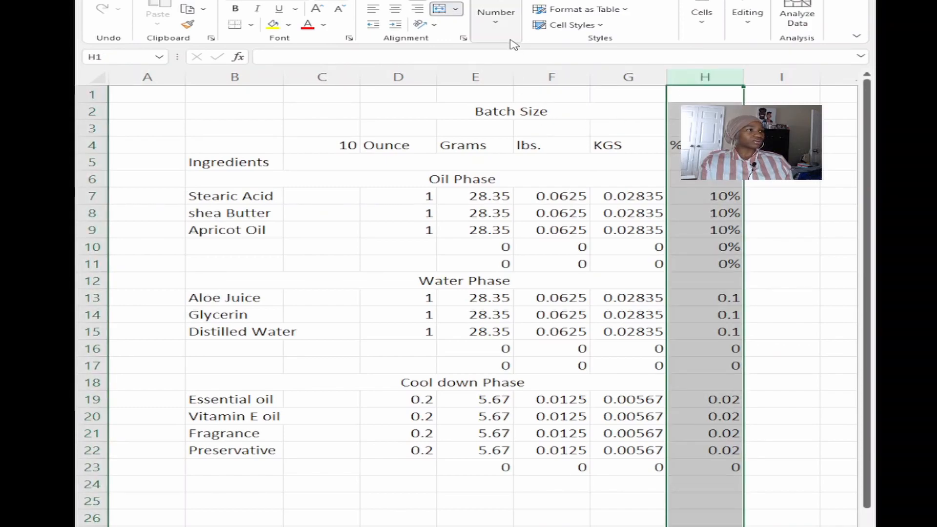
click(496, 17)
click(539, 73)
click(739, 352)
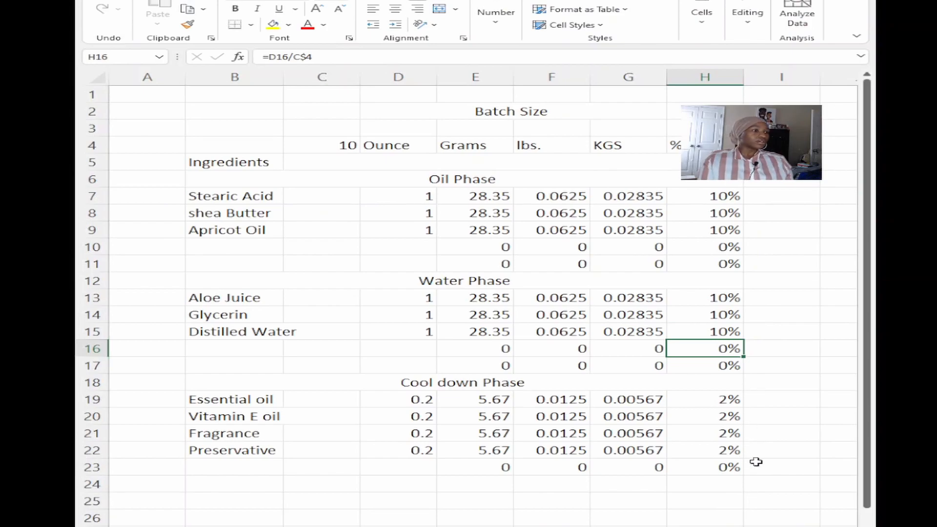
- Enter the label Total in cell B23 below Preservative, and move on to the Ounce column cell D23
double_click(213, 470)
text(Tot)
key(BackSpace)
text(otal)
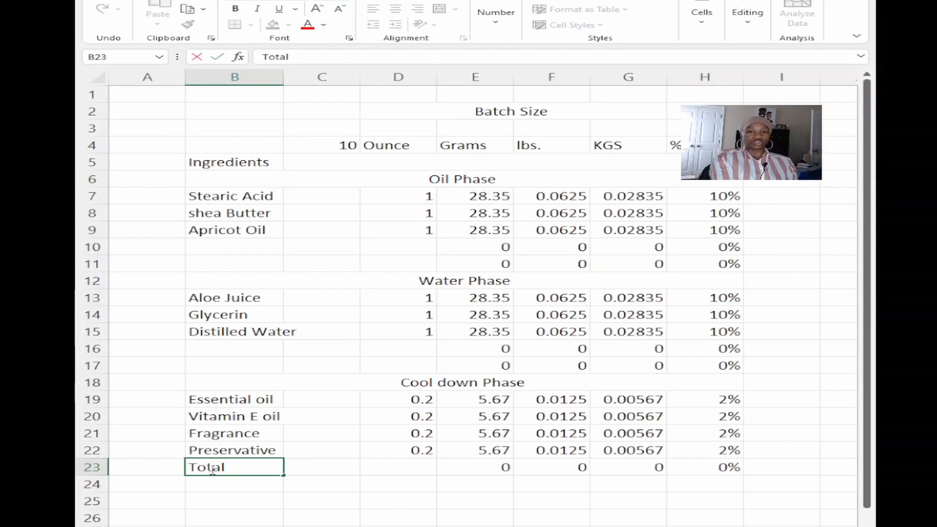
key(Tab)
key(Tab)
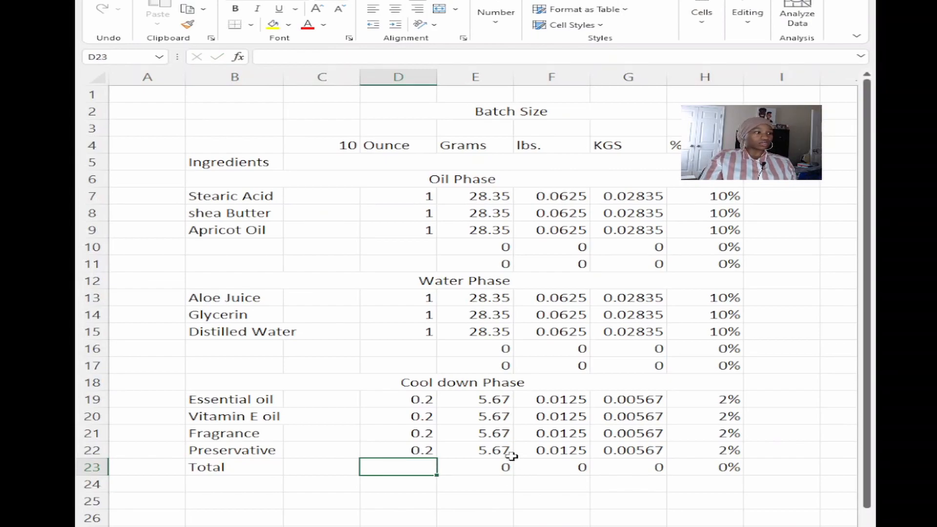
- Total the ounces of all three phases in cell D23 with =SUM(D7:D11,D13:D17,D19:D22)
double_click(420, 469)
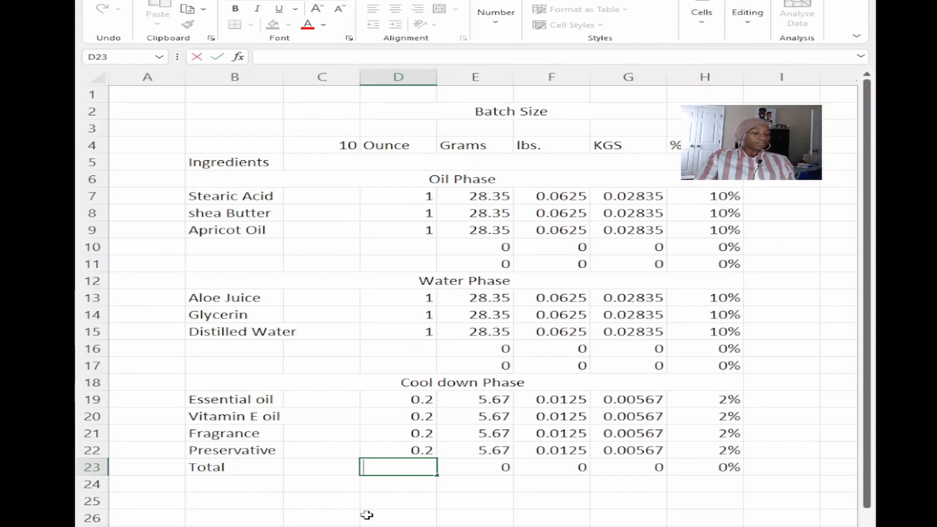
text(=sum()
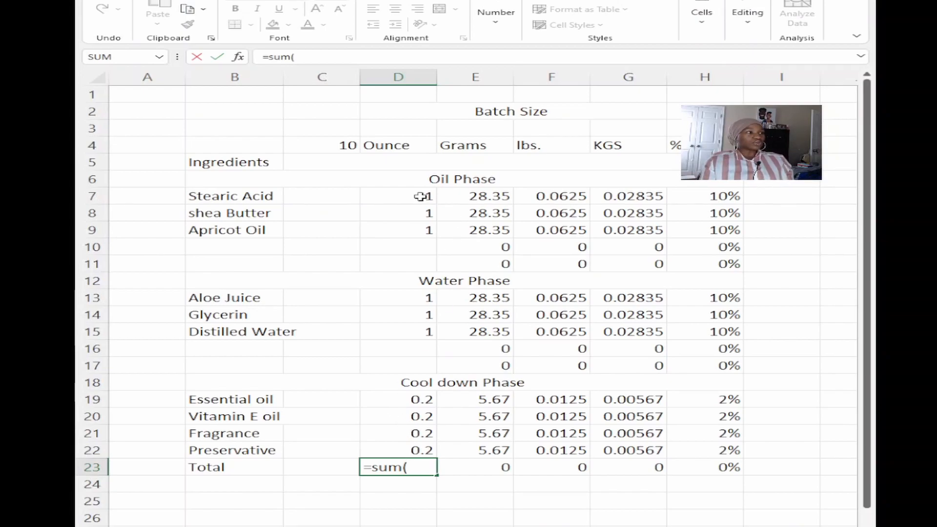
drag(420, 196, 414, 267)
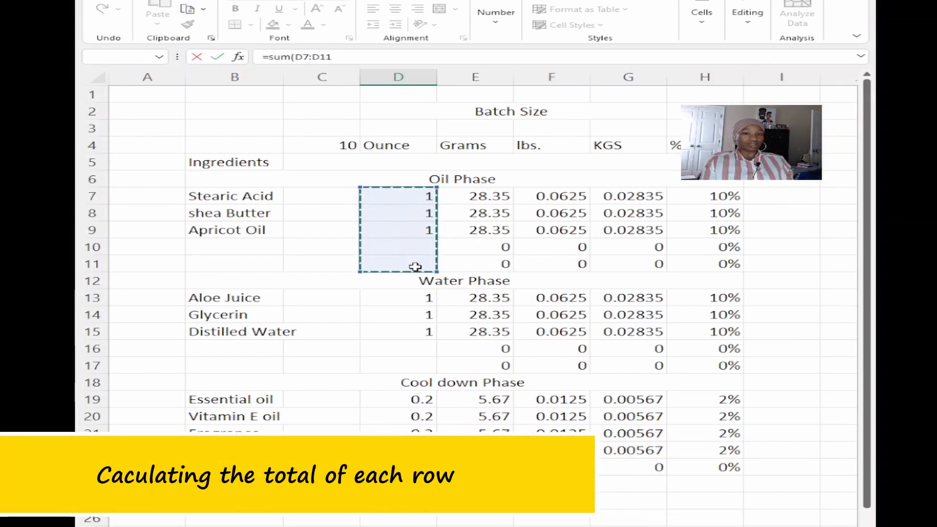
click(409, 298)
drag(415, 202, 417, 231)
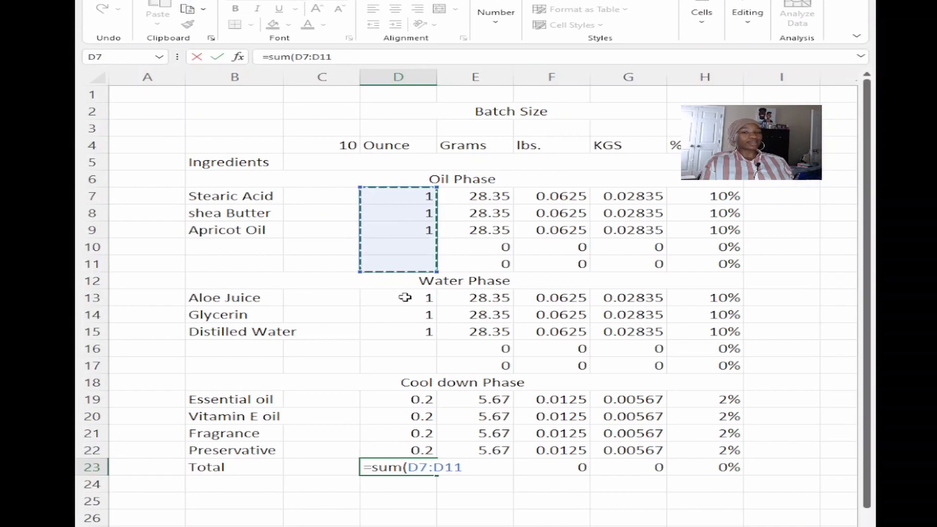
text(,)
drag(404, 297, 395, 364)
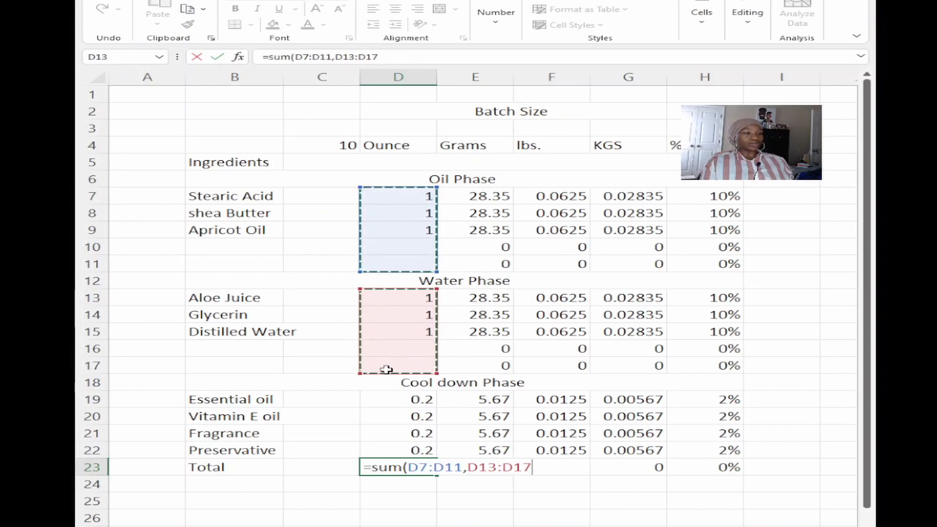
text(,)
click(379, 401)
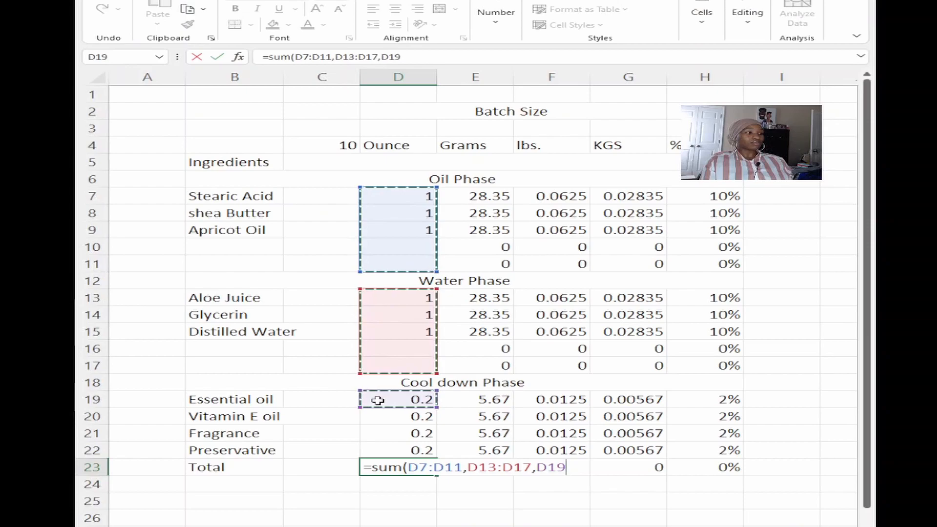
drag(378, 406, 378, 446)
text())
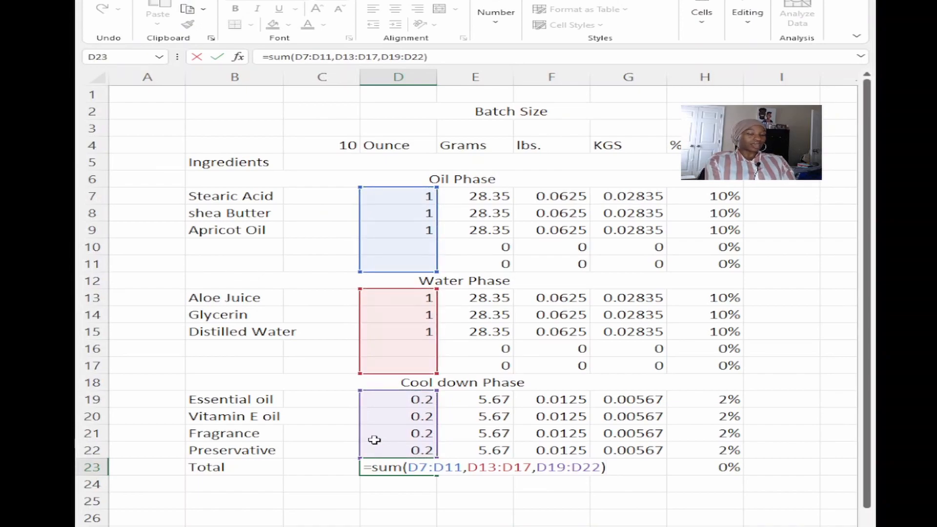
key(Return)
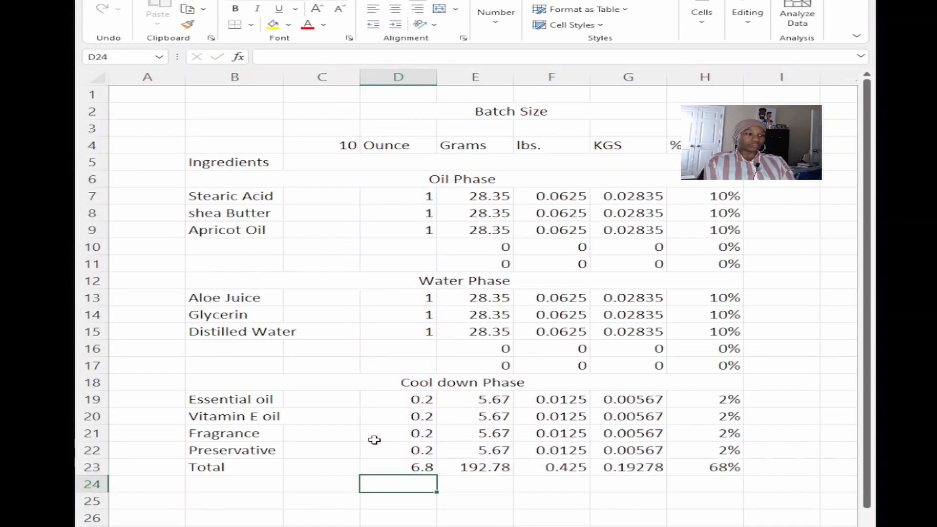
- Try to fill the ounce total formula from D23 across the Total row to H23
click(467, 478)
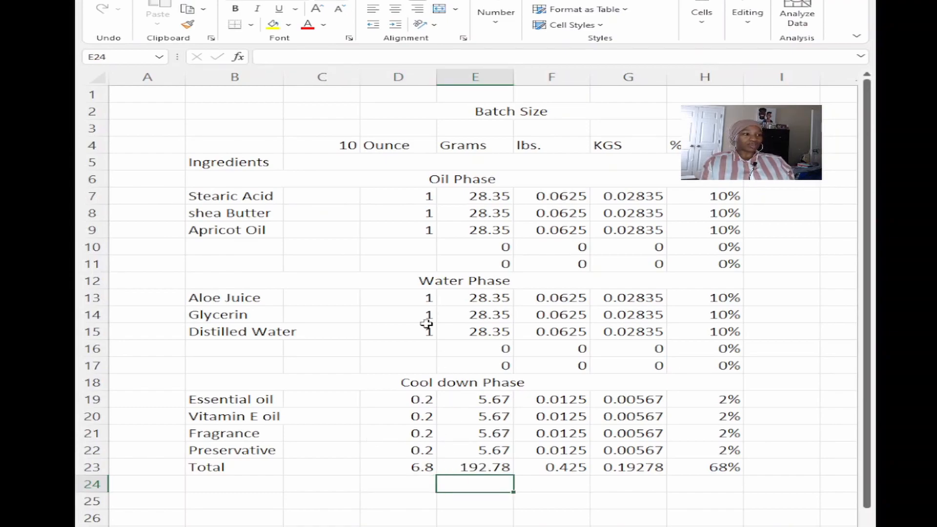
click(418, 470)
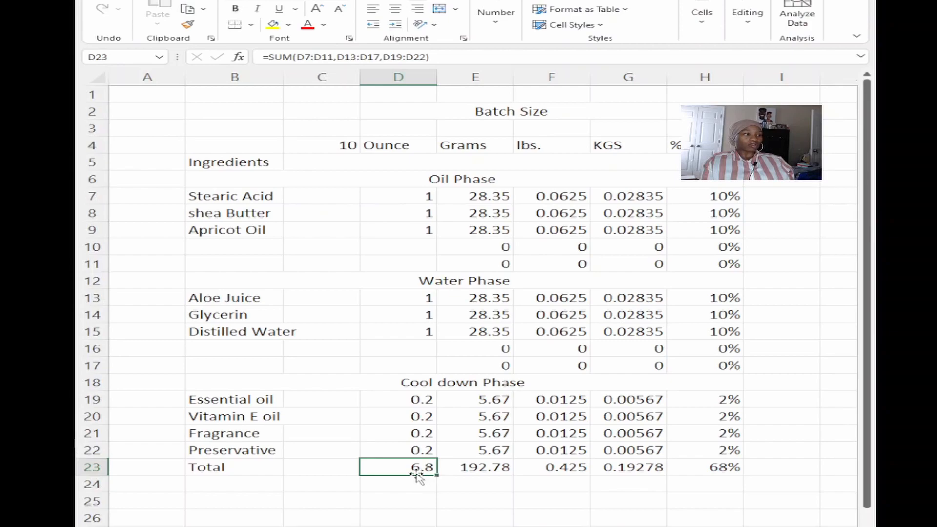
drag(437, 475, 723, 470)
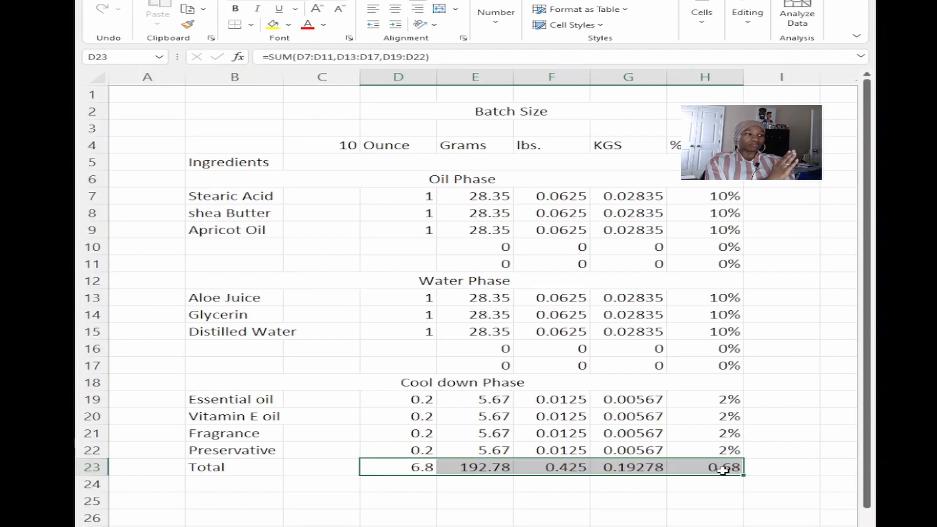
key(Tab)
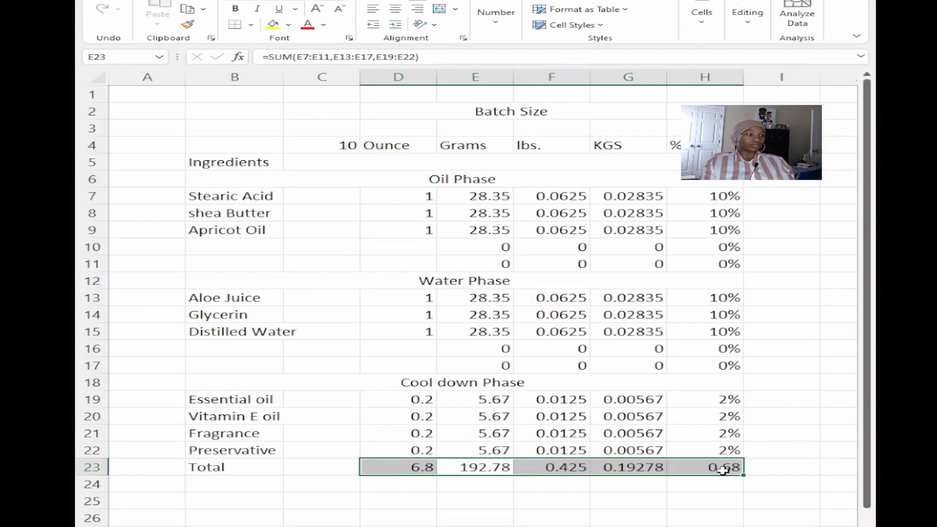
click(638, 505)
click(425, 468)
drag(428, 475, 715, 471)
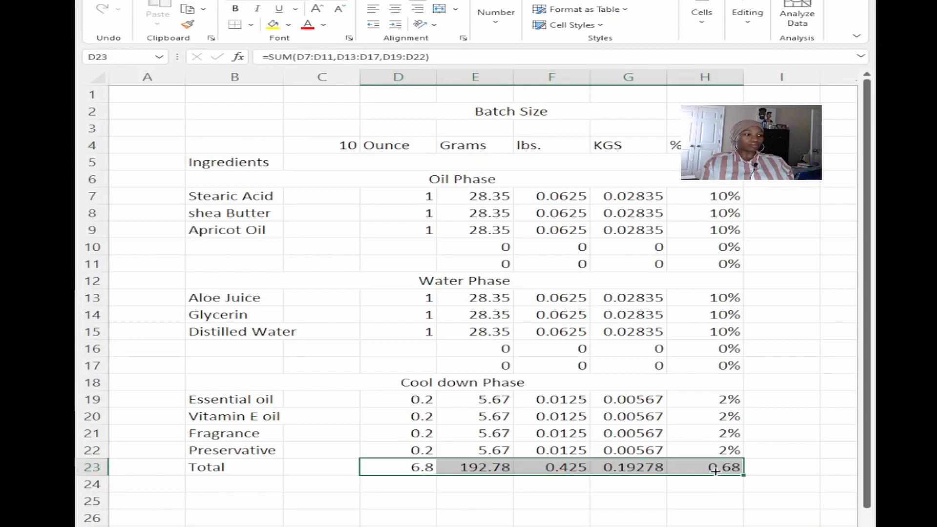
- Examine the copied total formulas in the Grams and lbs. columns, cells E23 and F23
click(688, 485)
double_click(477, 470)
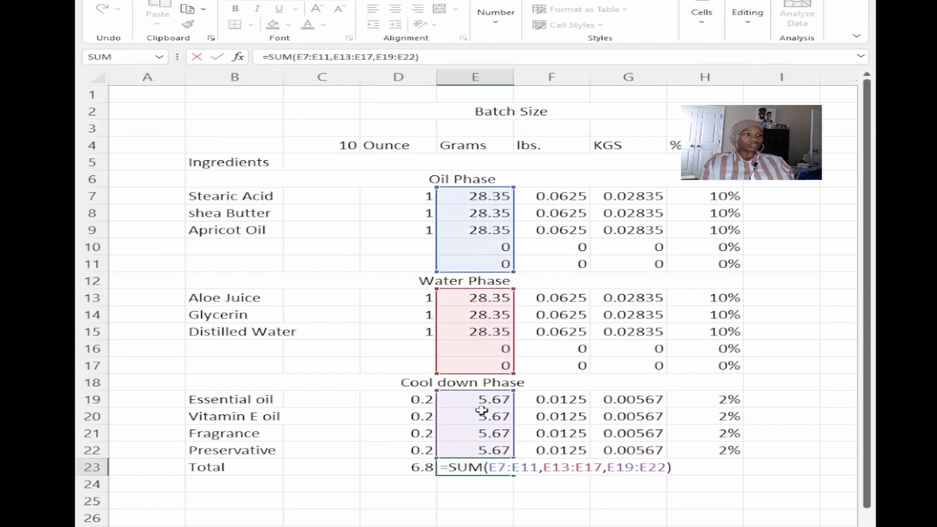
key(Return)
double_click(546, 465)
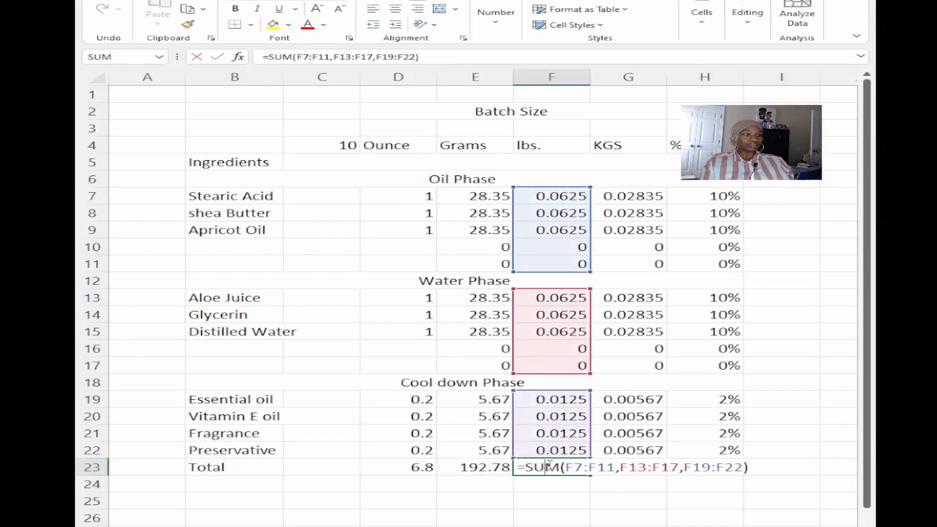
key(Return)
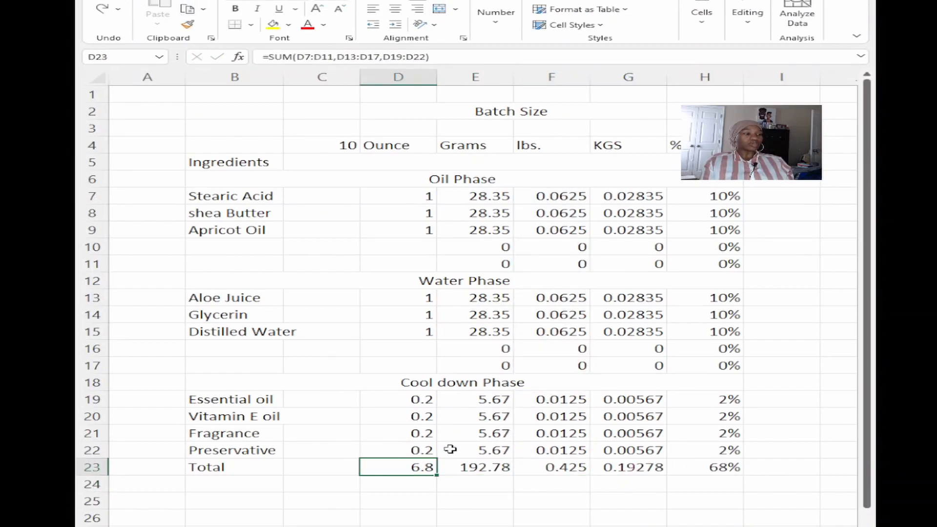
- Check the formula in E23, fill the SUM formula from D23 across to H23, and inspect the copied formula in H23
double_click(461, 467)
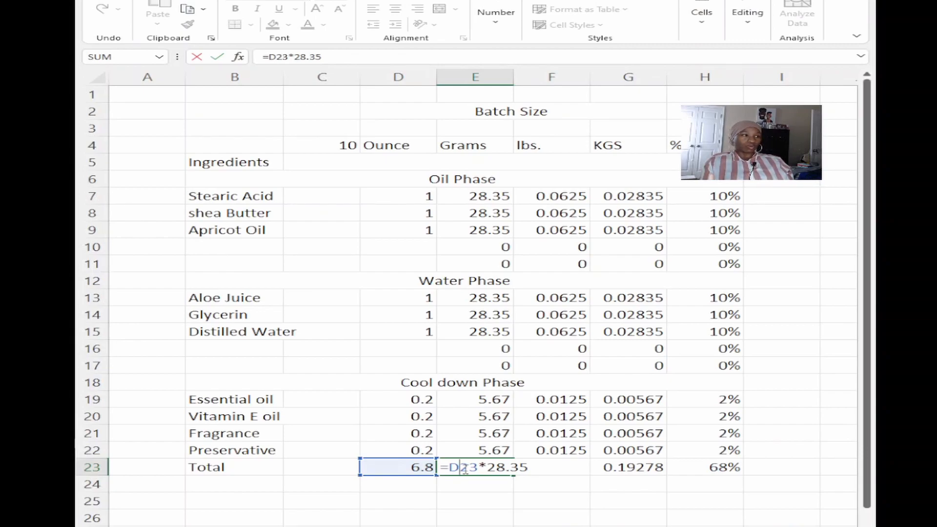
key(Escape)
click(429, 469)
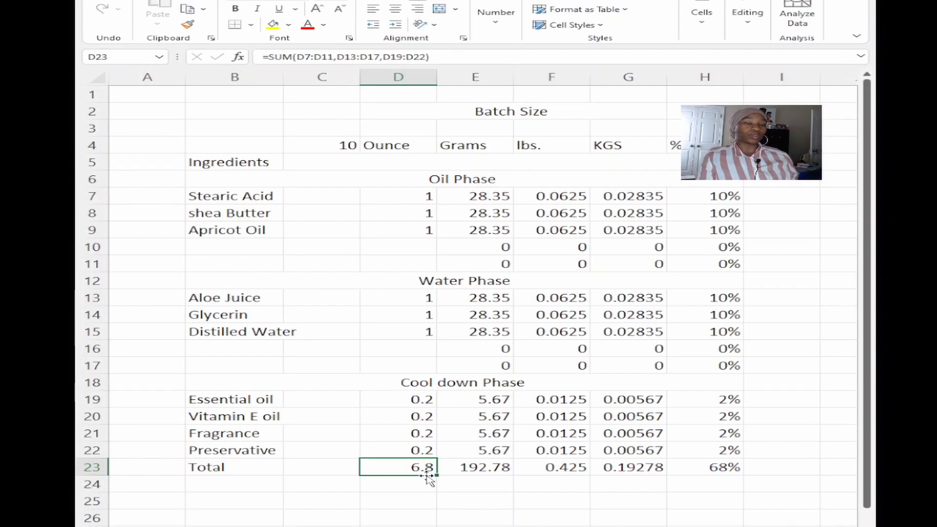
drag(427, 469, 722, 467)
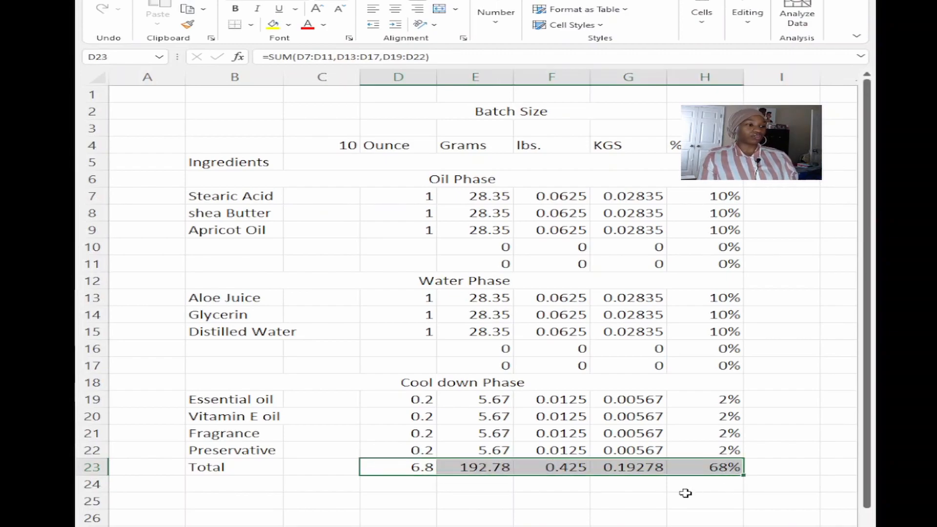
click(722, 466)
double_click(720, 467)
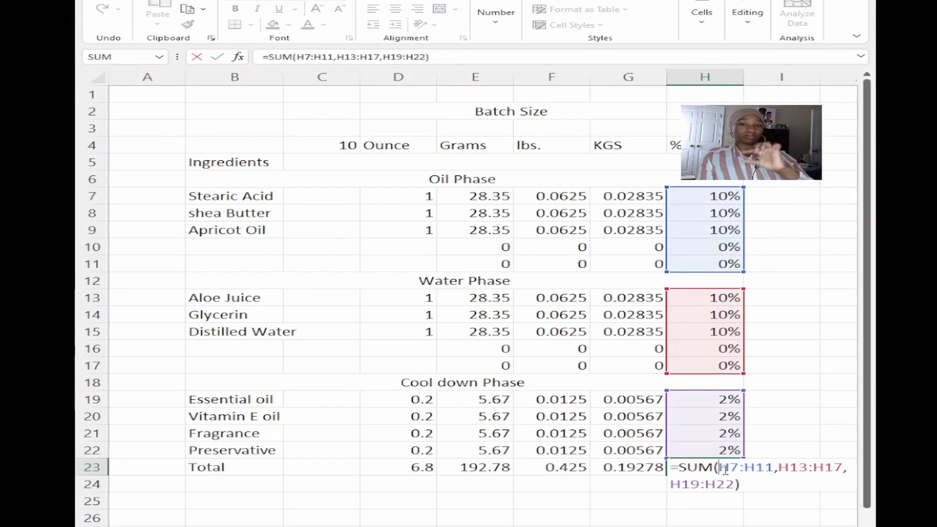
- Set the ounces of Apricot Oil in D9 and shea Butter in D8 to 2 each
key(Return)
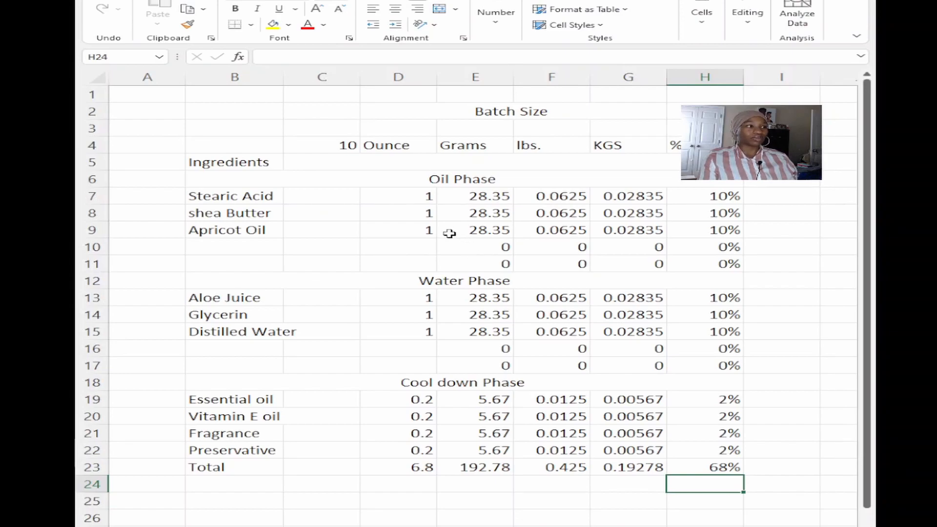
click(425, 233)
text(2)
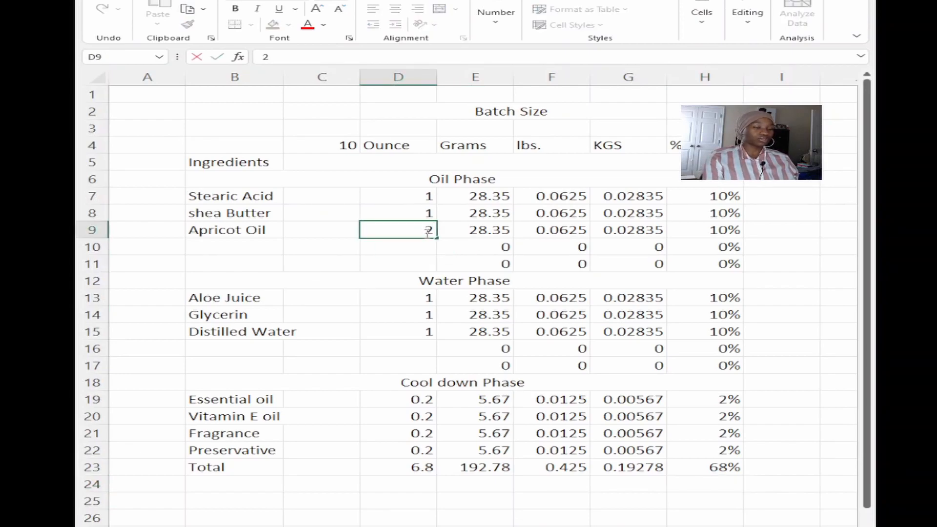
key(Return)
key(Down)
key(Down)
key(Up)
key(Up)
text(2)
key(Return)
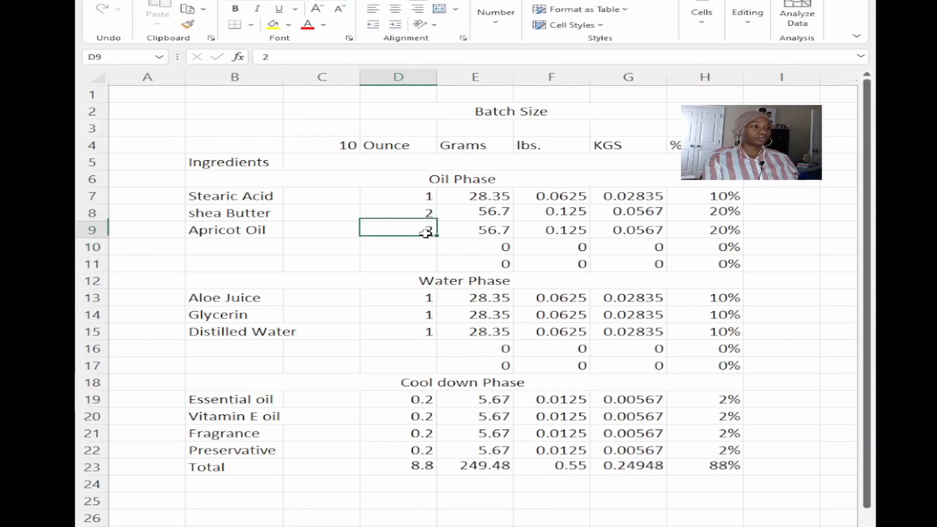
- Set the ounces of Aloe Juice in D13 and Distilled Water in D15 to 1.5 each
key(Down)
key(Down)
key(Down)
key(Down)
text(1.5)
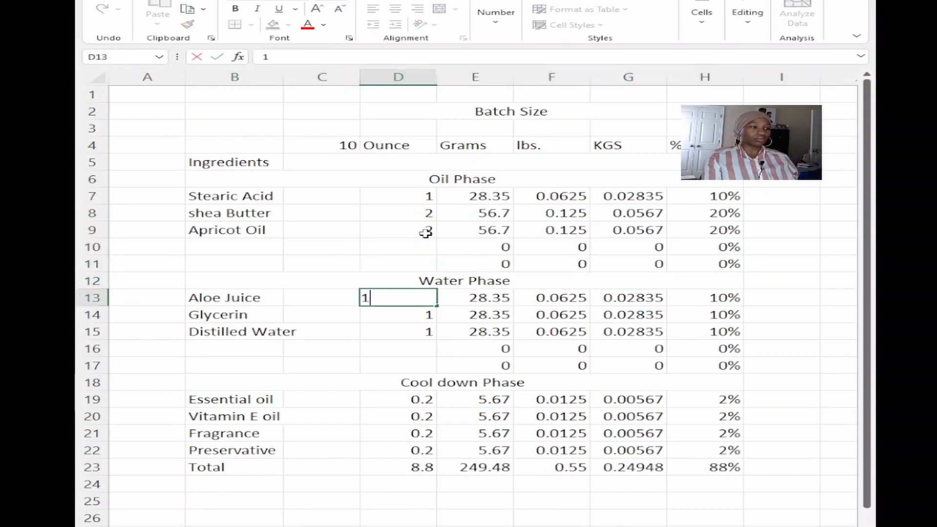
key(Return)
key(Down)
key(Up)
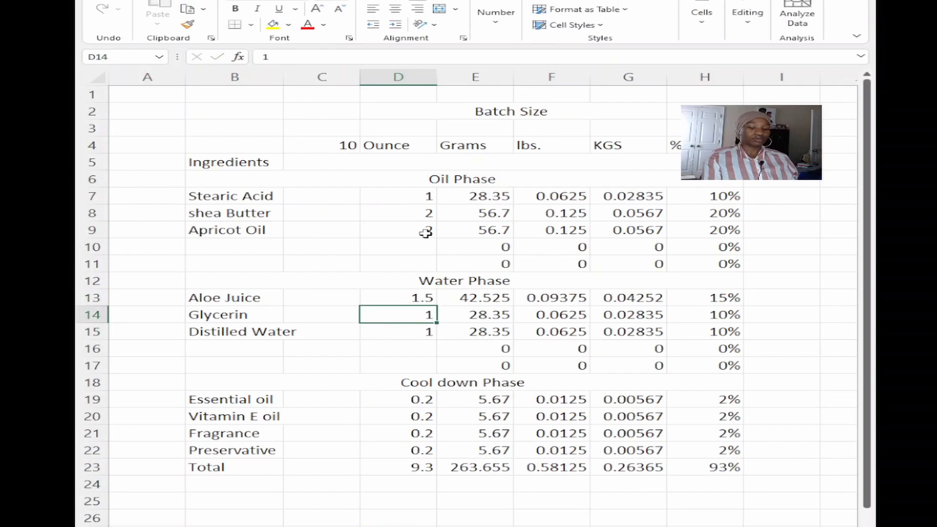
key(Down)
text(1.5)
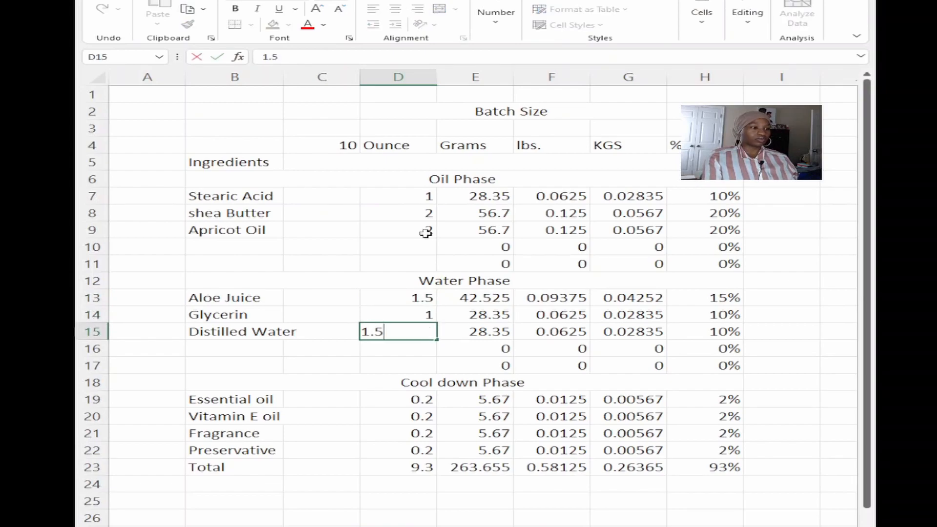
key(Return)
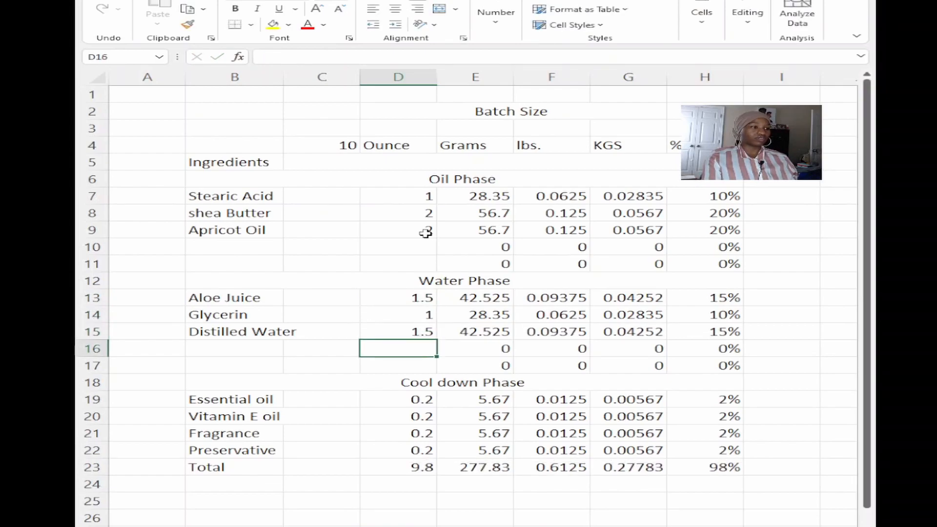
- Adjust the Stearic Acid ounces in cell D7, ending with 1.2
click(413, 202)
text(1.5)
key(Return)
key(Up)
double_click(413, 197)
key(BackSpace)
text(3)
key(Return)
key(Up)
text(1.2)
key(Return)
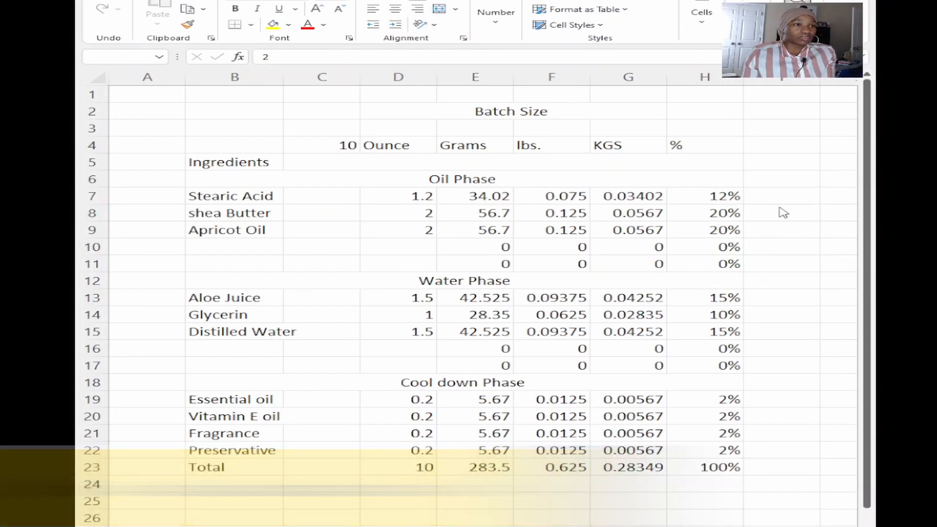
- Fill the merged Batch Size heading in D2 and the unit headers D4:G4 with light blue
click(443, 113)
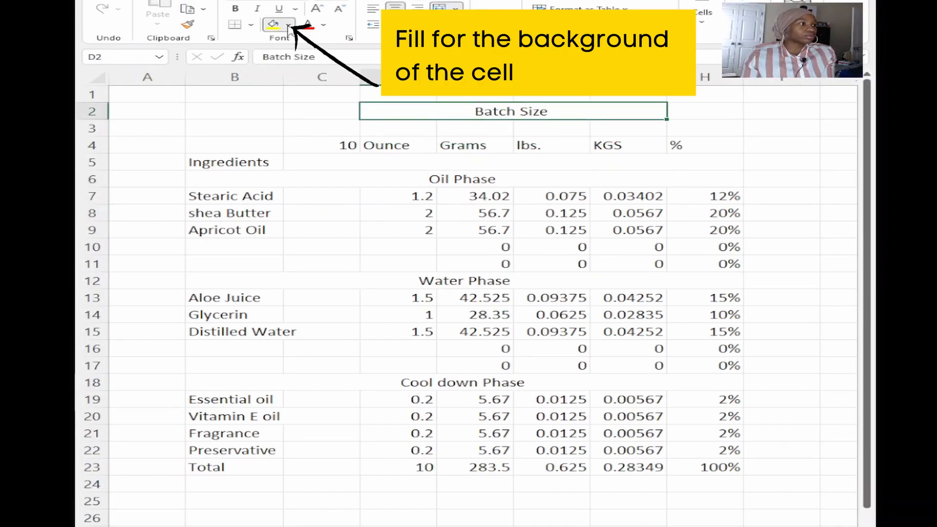
click(289, 26)
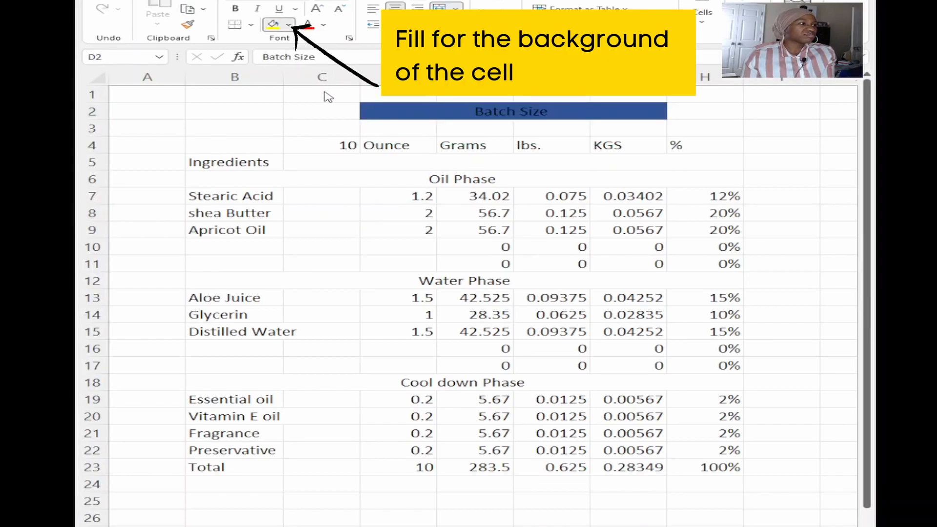
click(326, 85)
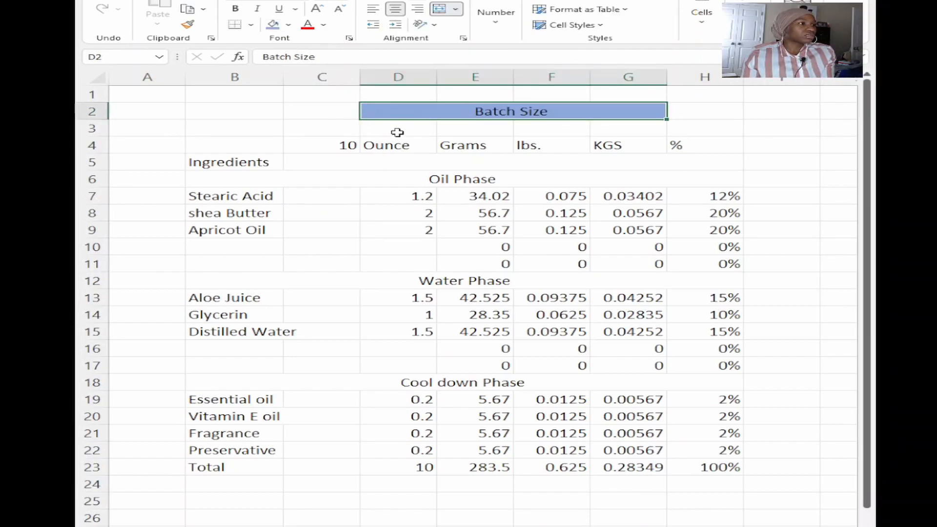
drag(397, 132, 613, 128)
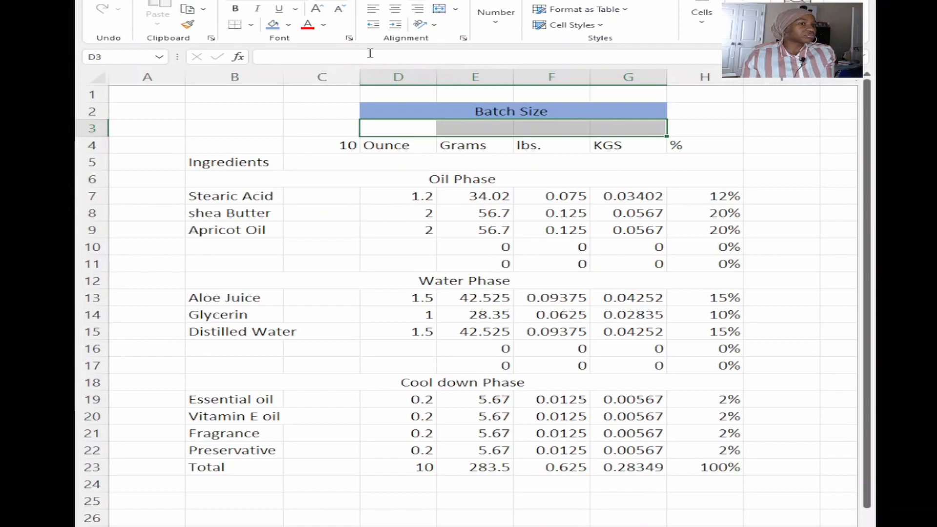
drag(409, 146, 610, 146)
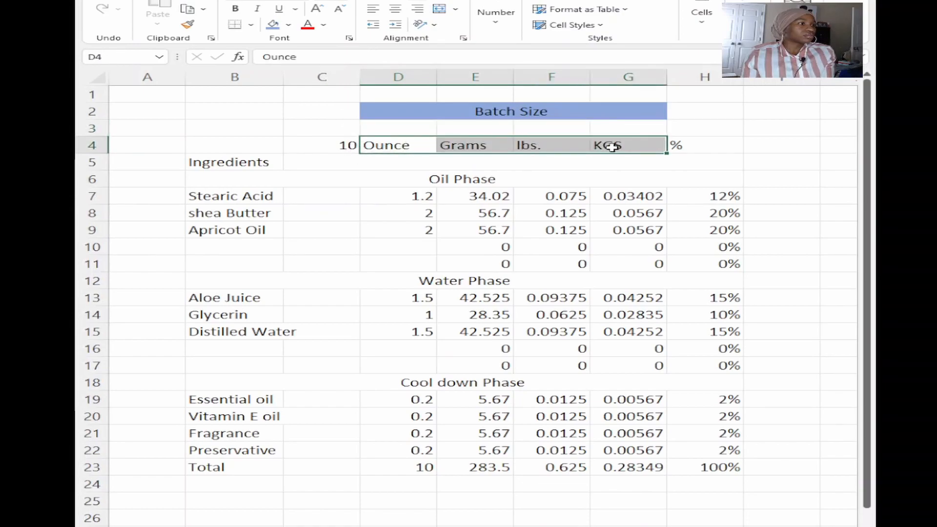
click(268, 29)
- Fill the batch size value cell C4 with orange
click(347, 145)
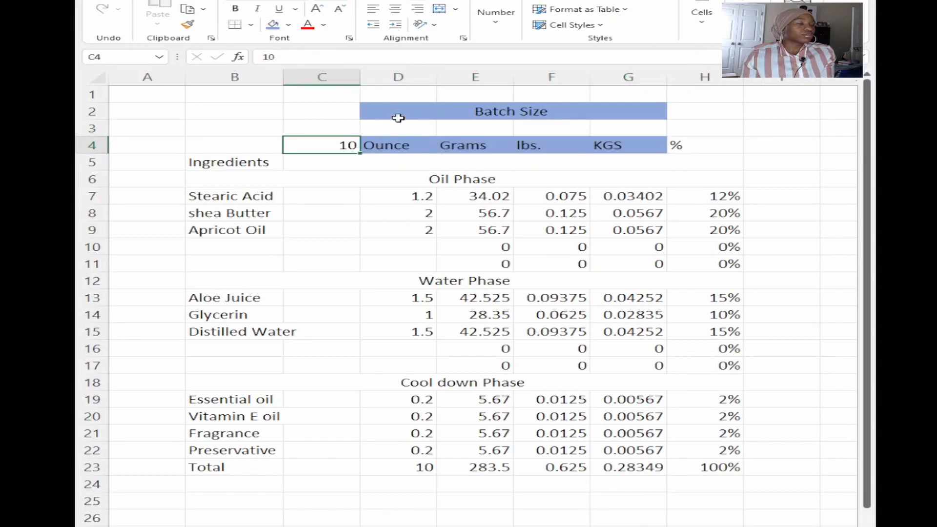
click(289, 28)
click(301, 137)
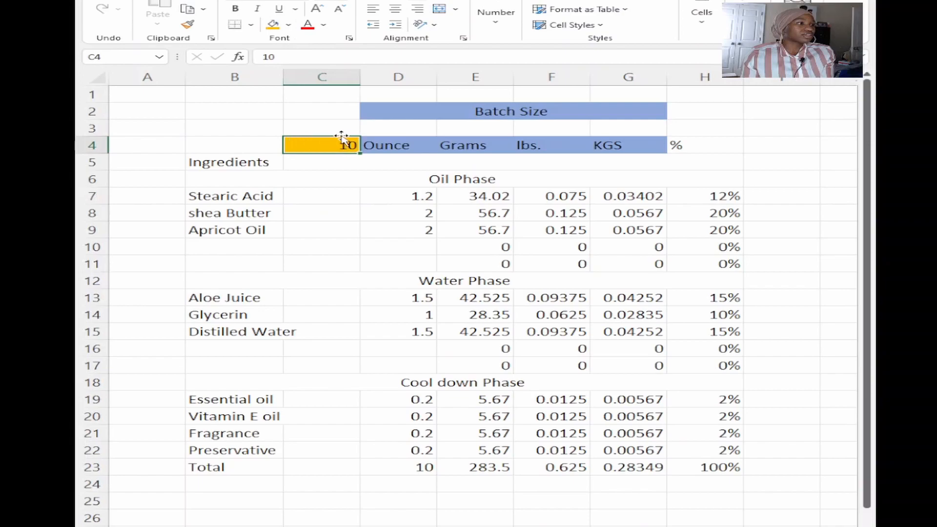
- Autofit the widths of columns C through H to their contents
double_click(357, 79)
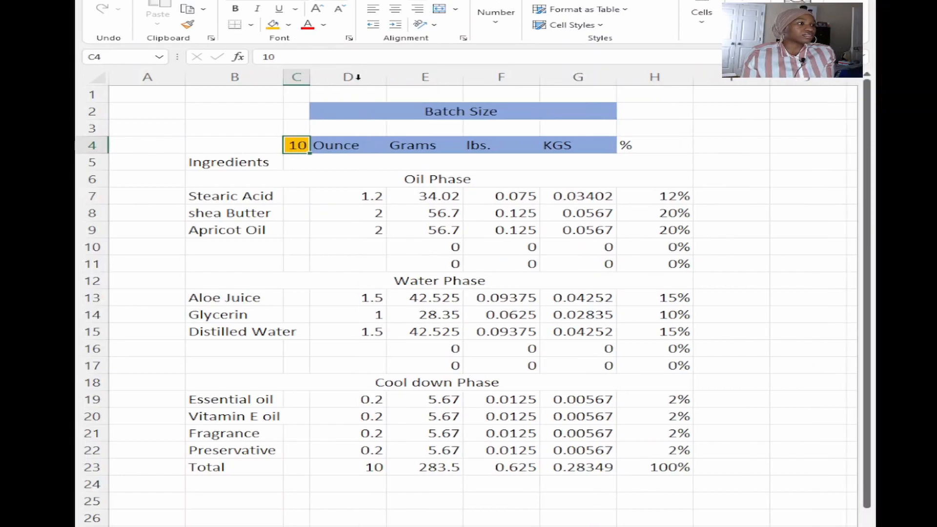
double_click(386, 77)
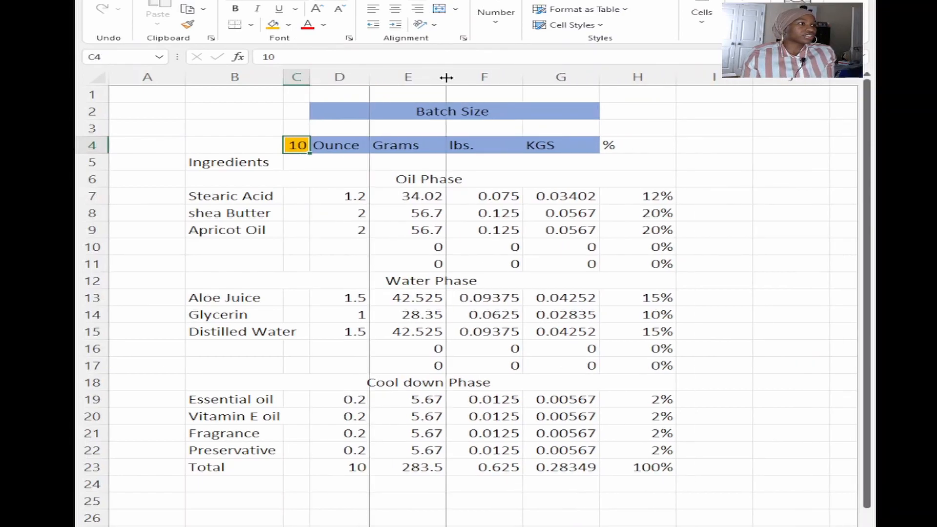
double_click(446, 77)
double_click(511, 77)
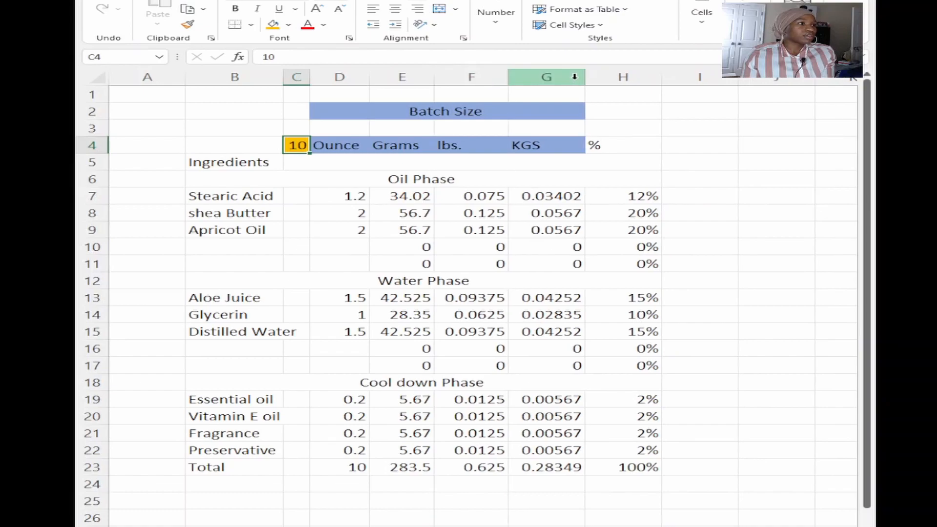
double_click(585, 77)
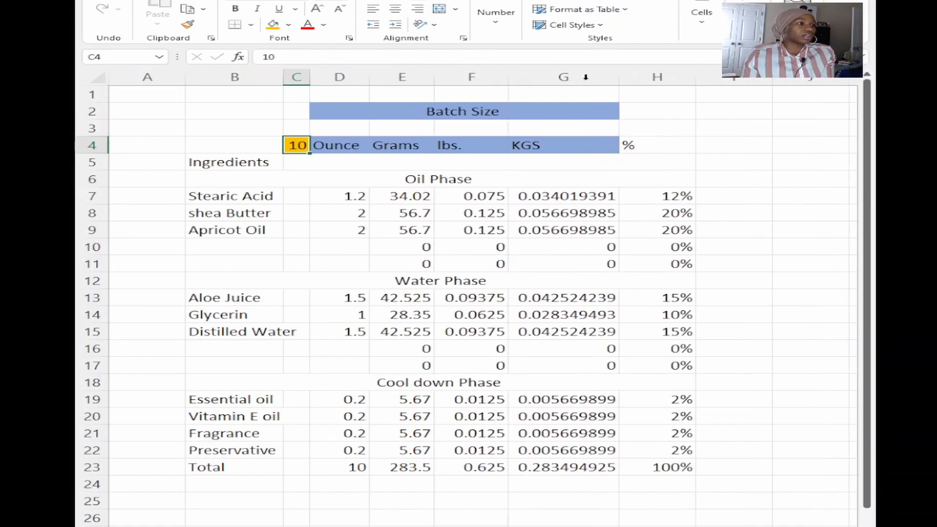
double_click(696, 77)
click(593, 77)
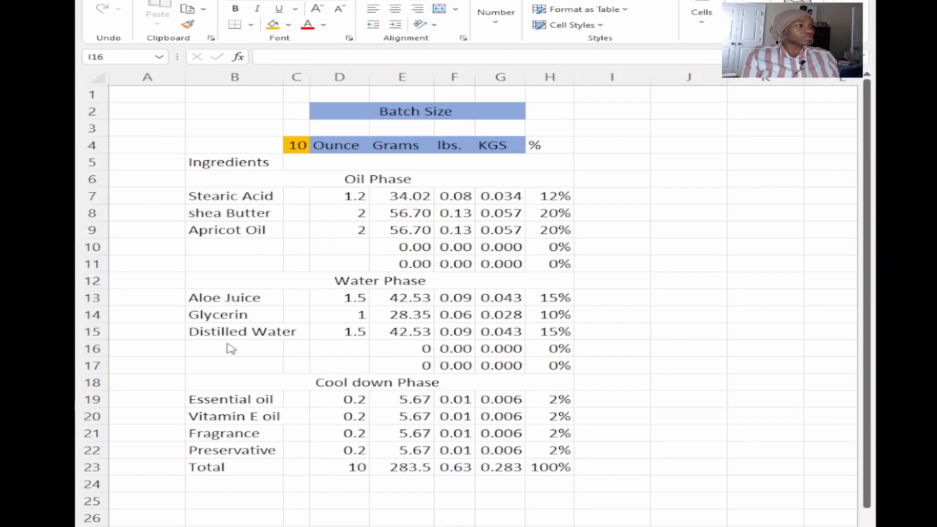
- Fill the Oil Phase, Water Phase and Cool down Phase heading rows with dark blue
click(330, 179)
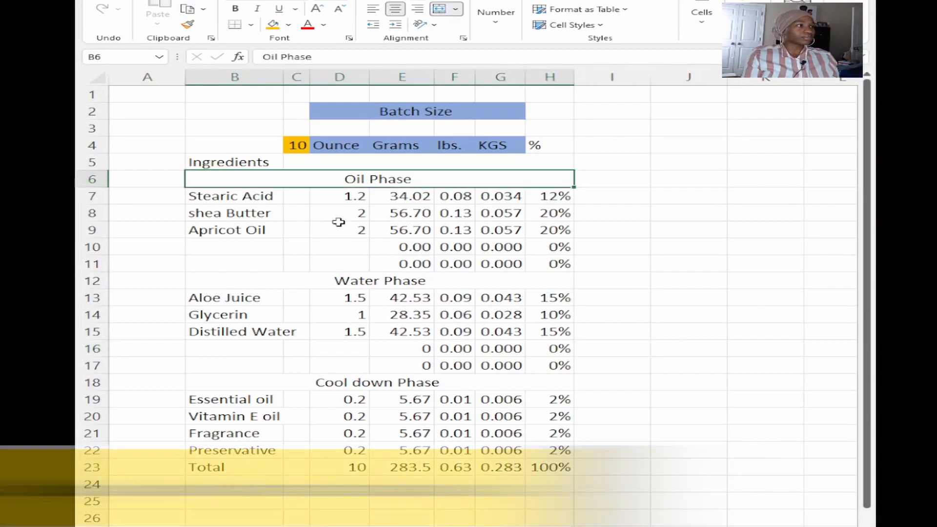
click(273, 24)
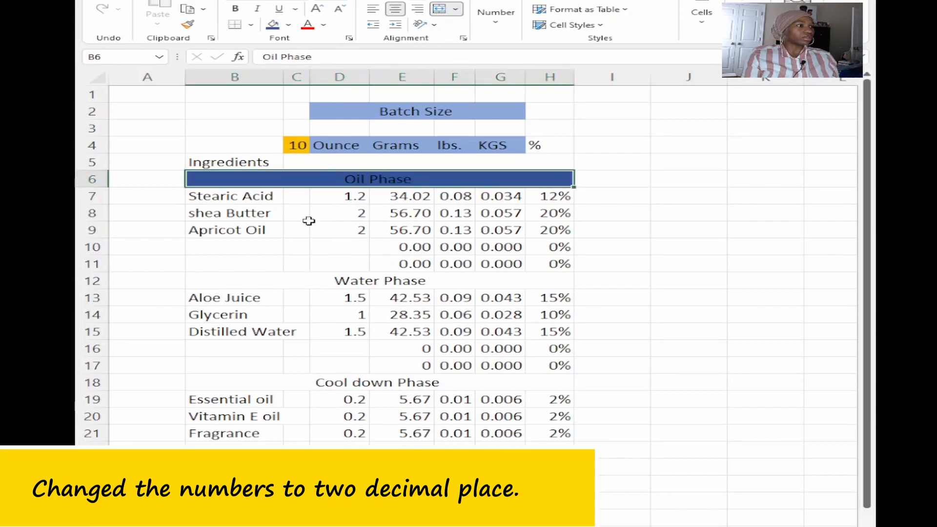
shift+click(328, 283)
click(338, 283)
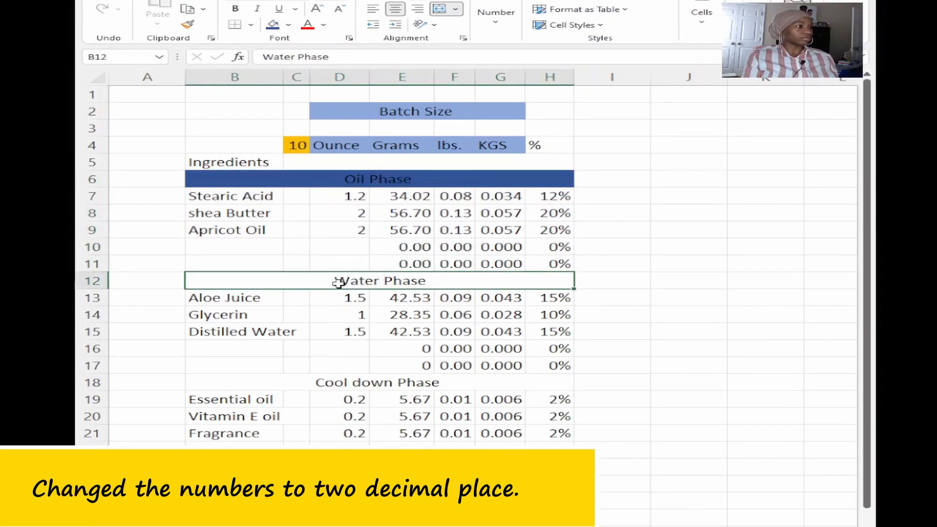
click(355, 179)
click(377, 384)
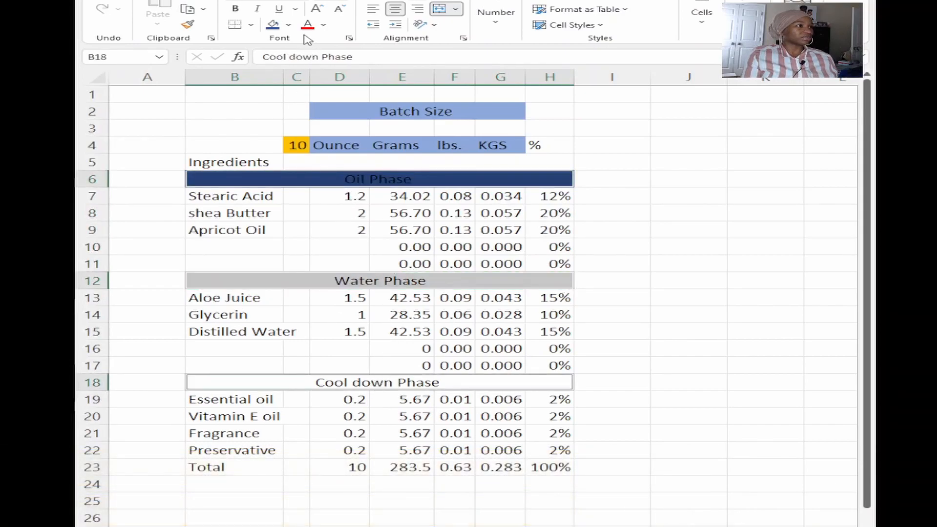
click(272, 24)
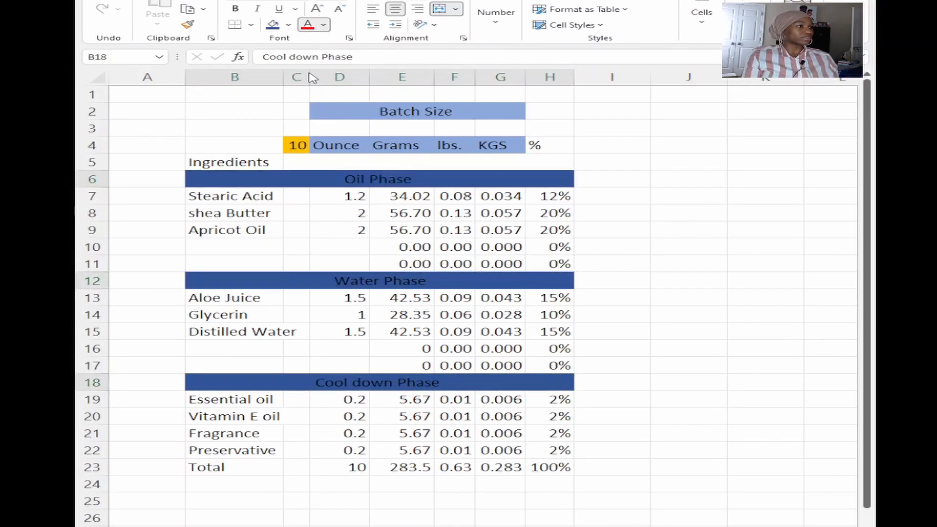
- Change the font of the whole table B2:H23 to Arial
drag(264, 108, 566, 466)
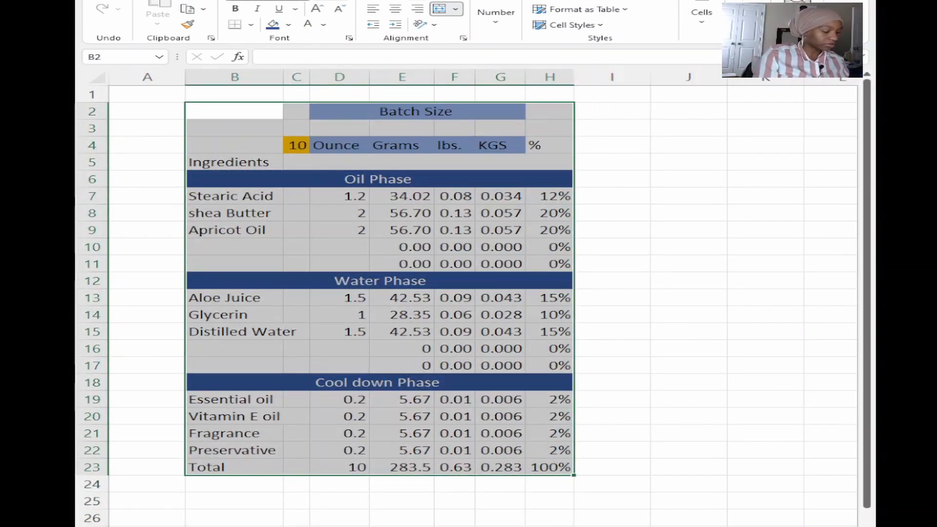
key(Return)
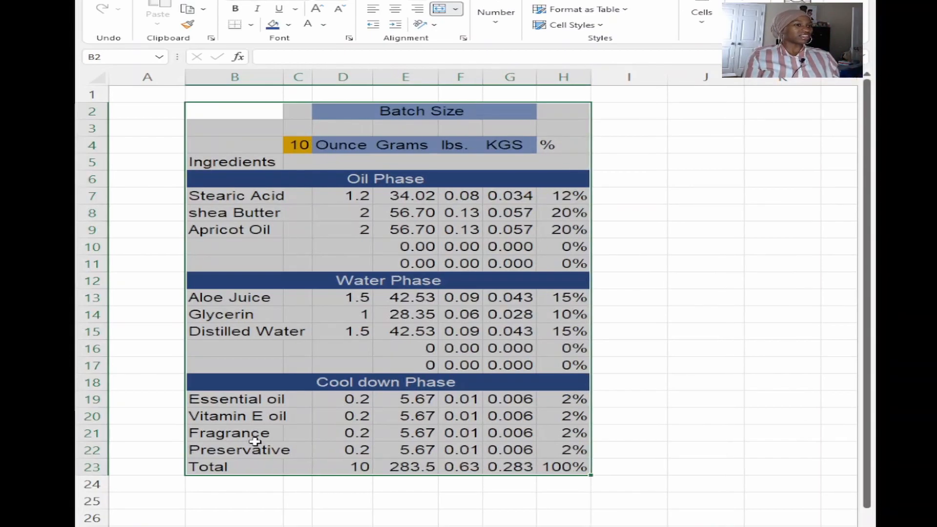
drag(219, 155, 418, 425)
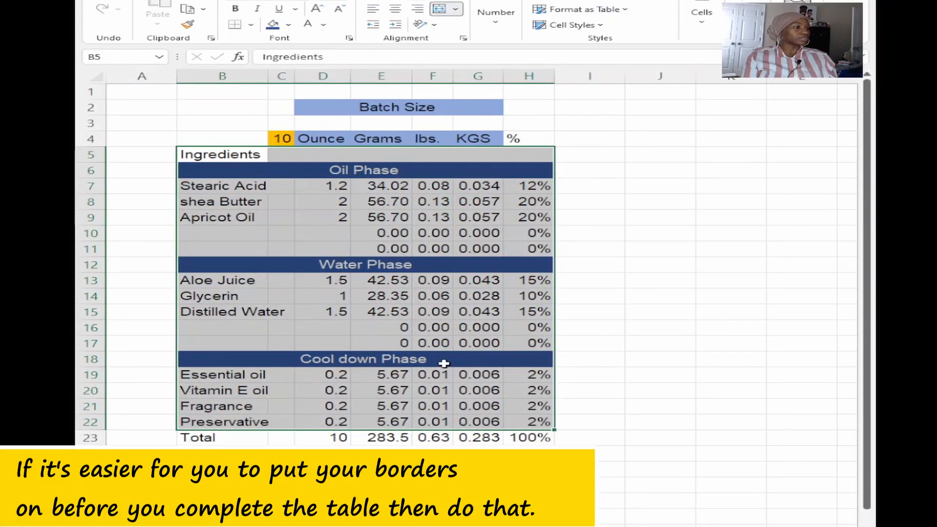
click(441, 361)
drag(204, 187, 521, 250)
drag(254, 282, 527, 342)
drag(281, 375, 511, 437)
drag(254, 375, 537, 437)
drag(254, 281, 515, 342)
drag(239, 192, 515, 249)
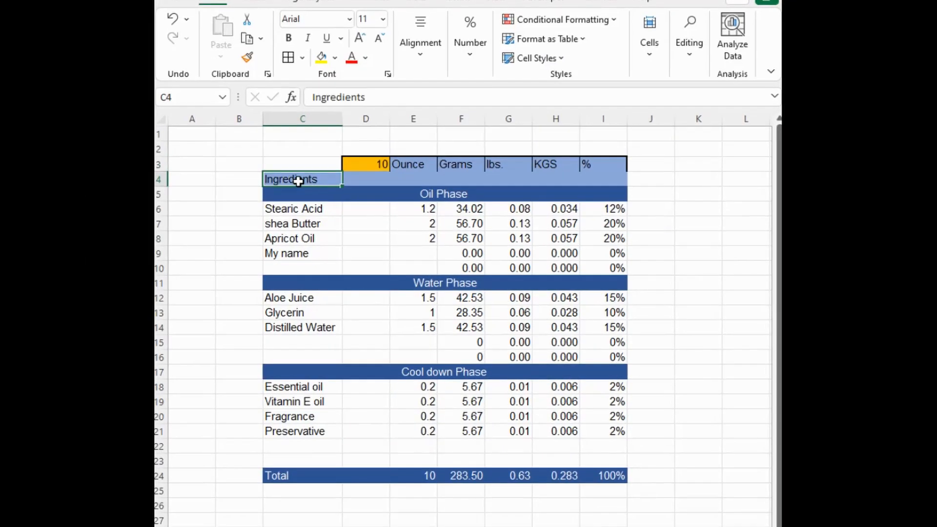
- Add thin solid inside borders to the table range C4:I24, from the Ingredients row to the Total row
drag(302, 181, 518, 473)
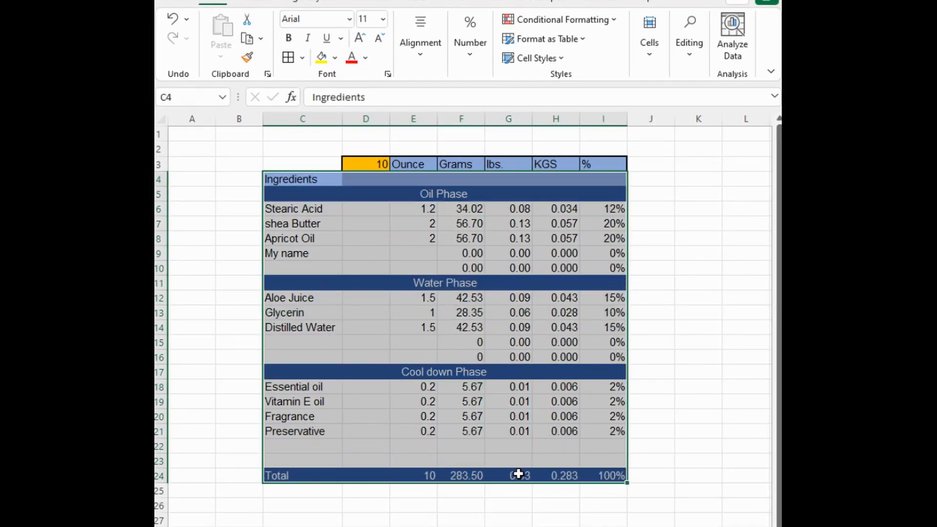
click(302, 58)
click(353, 500)
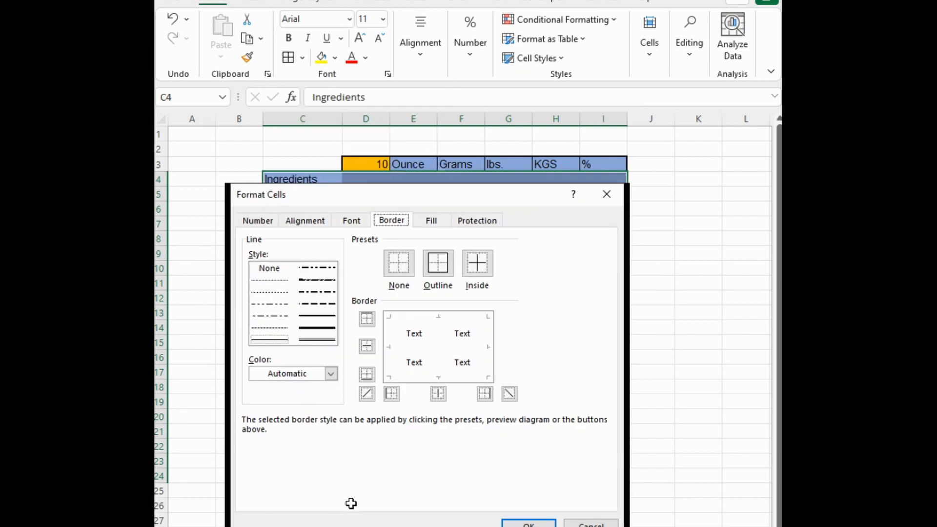
click(475, 268)
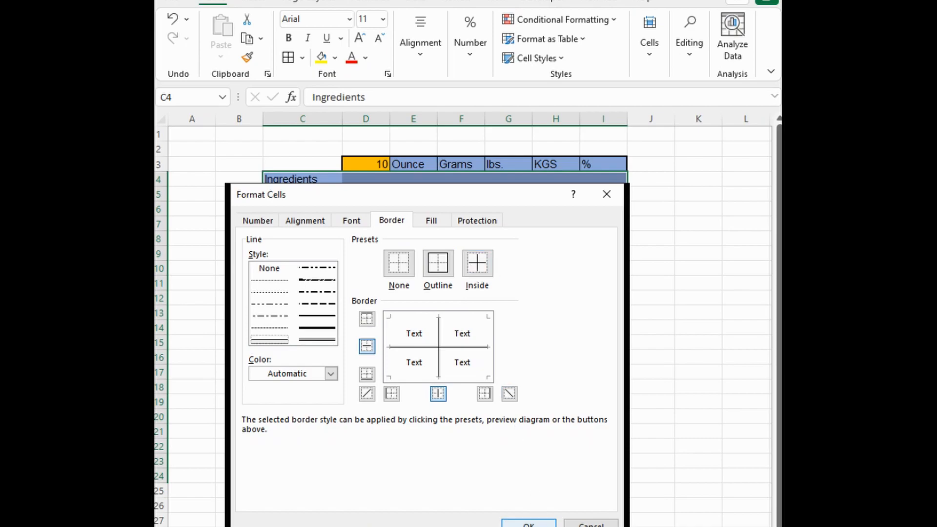
click(529, 523)
- Add a thick solid outline border around the table range C4:I24
click(302, 57)
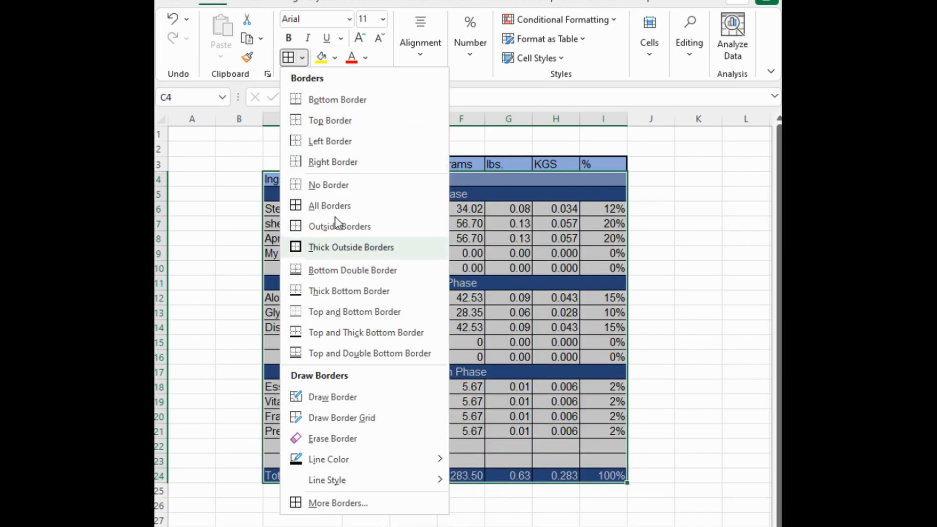
click(358, 503)
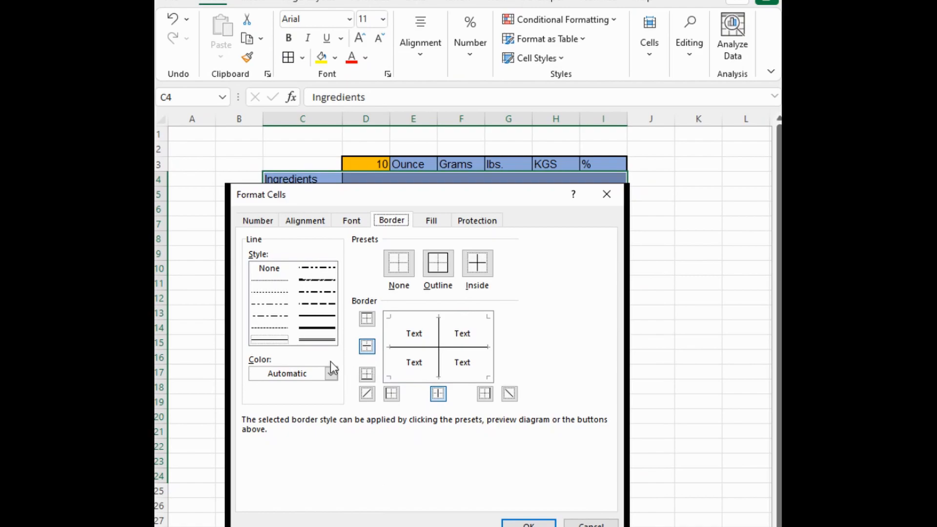
click(320, 327)
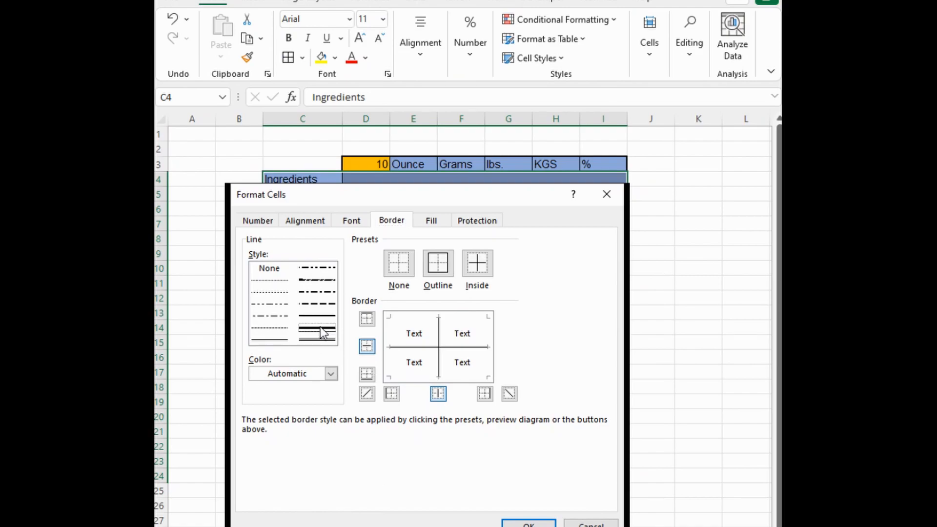
click(441, 269)
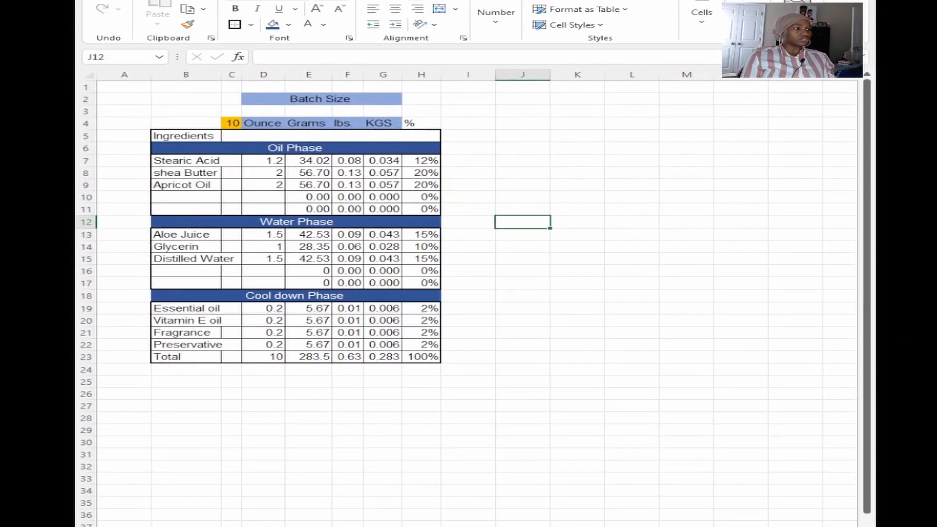
- Fill the Total row B23:H23 with dark blue and change its text to white
drag(200, 356, 419, 359)
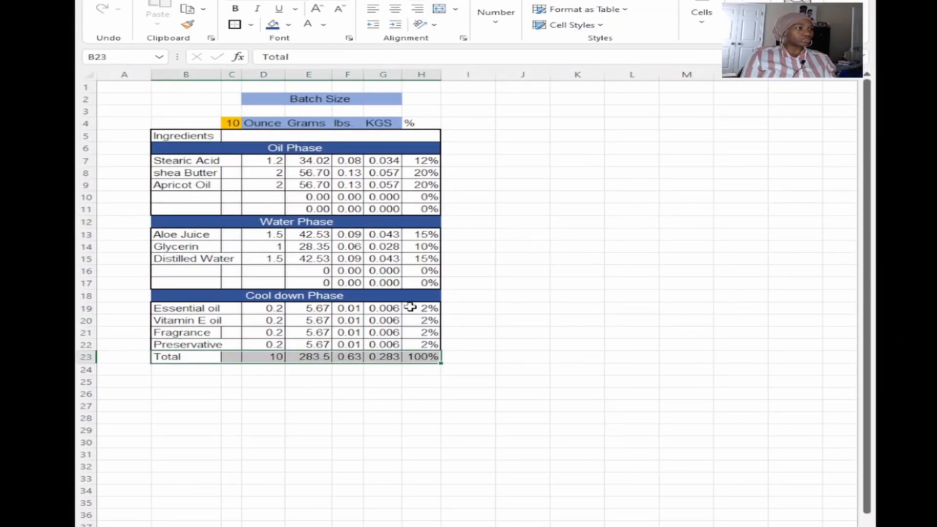
click(275, 28)
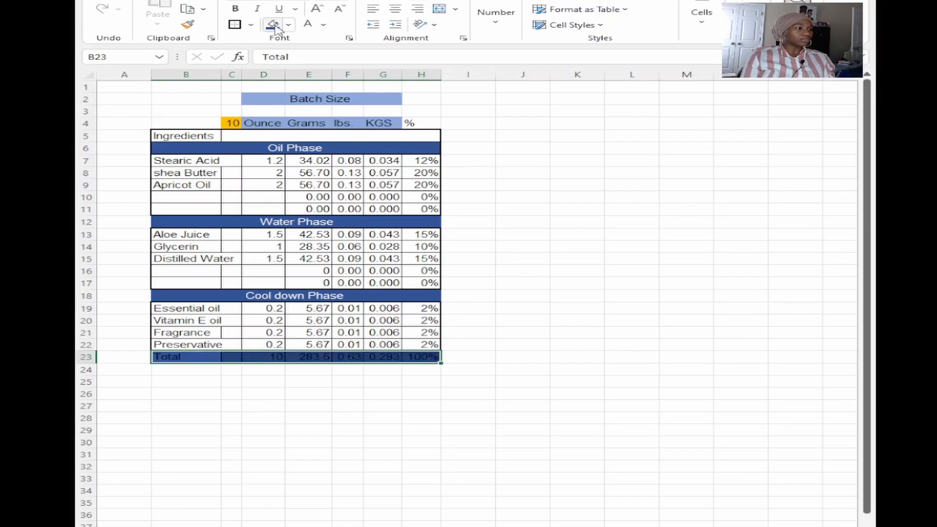
click(320, 28)
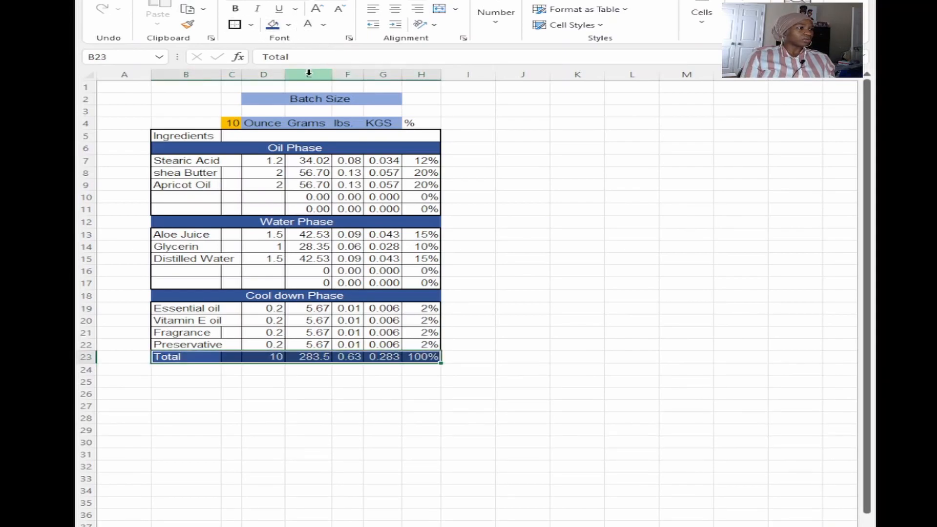
click(554, 343)
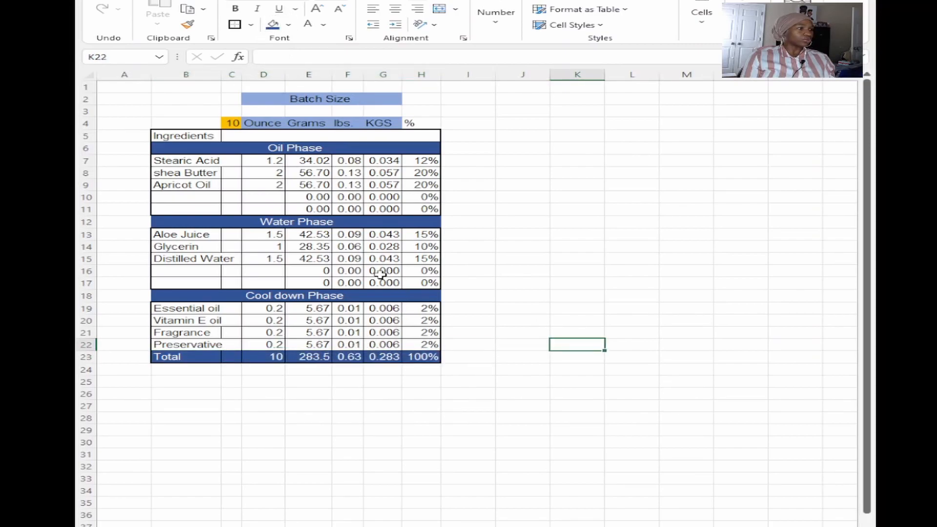
- Add borders to the batch size heading block C2:H4
drag(218, 110, 335, 124)
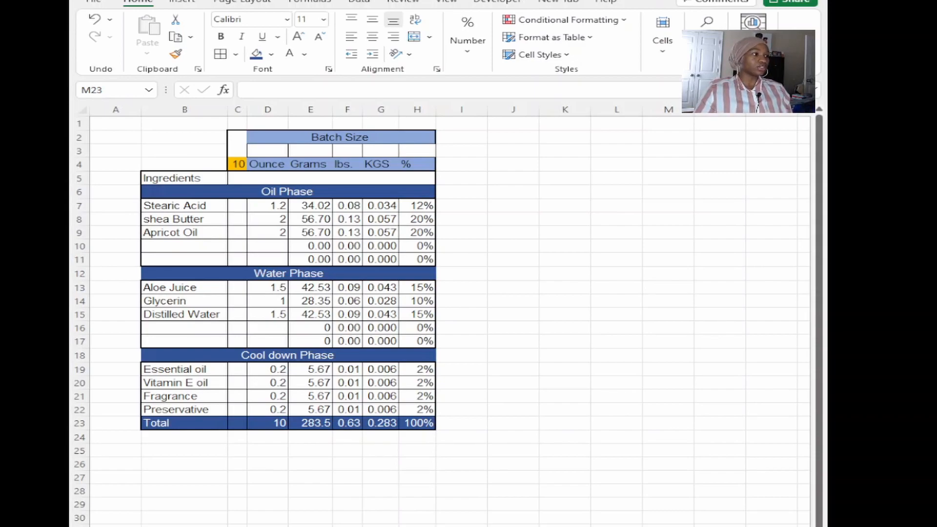
- Open and re-confirm the Total row entries for Ounce, Grams, lbs., KGS and % one after another
double_click(282, 424)
key(Return)
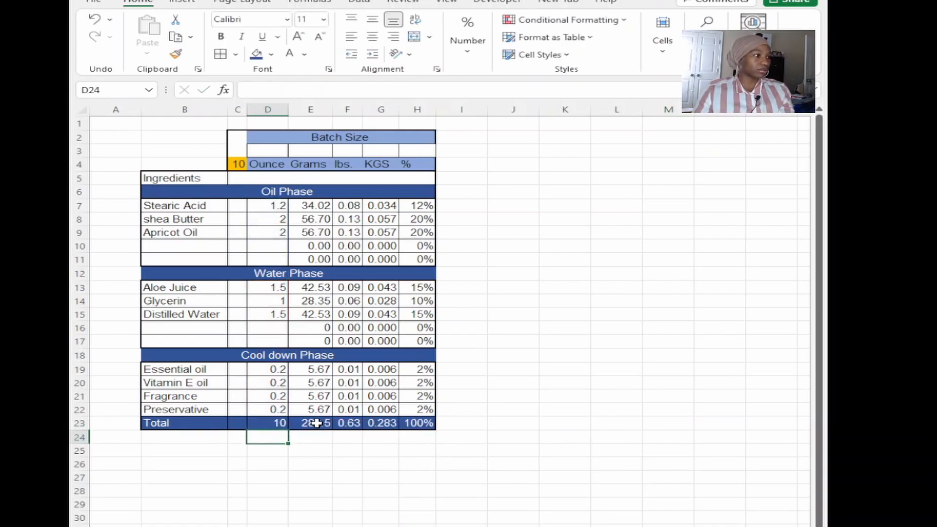
double_click(313, 422)
key(Return)
click(344, 423)
double_click(344, 423)
key(Return)
click(380, 423)
double_click(380, 423)
click(417, 423)
double_click(417, 422)
key(Return)
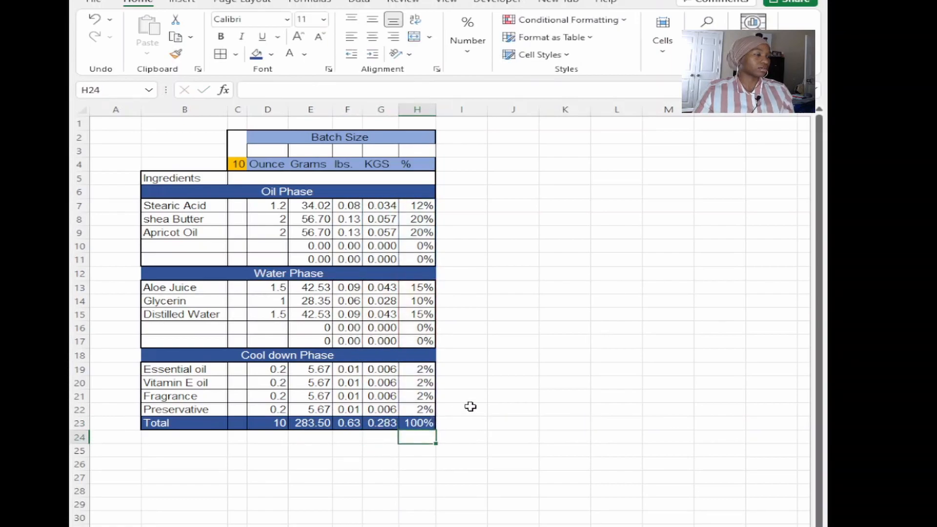
- Fill the Ingredients label cell B5 with light blue
click(162, 176)
click(271, 58)
click(520, 205)
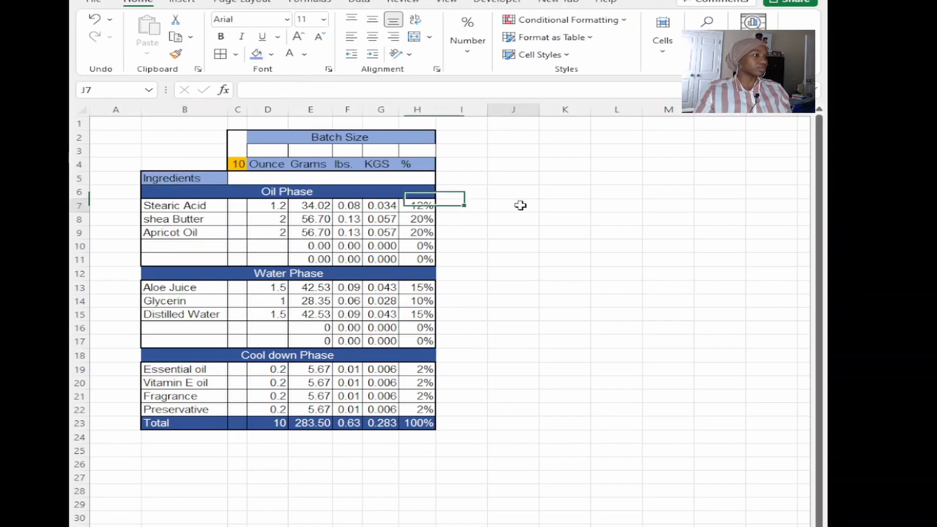
- Insert two blank ingredient rows between the Preservative row and the Total row
click(78, 420)
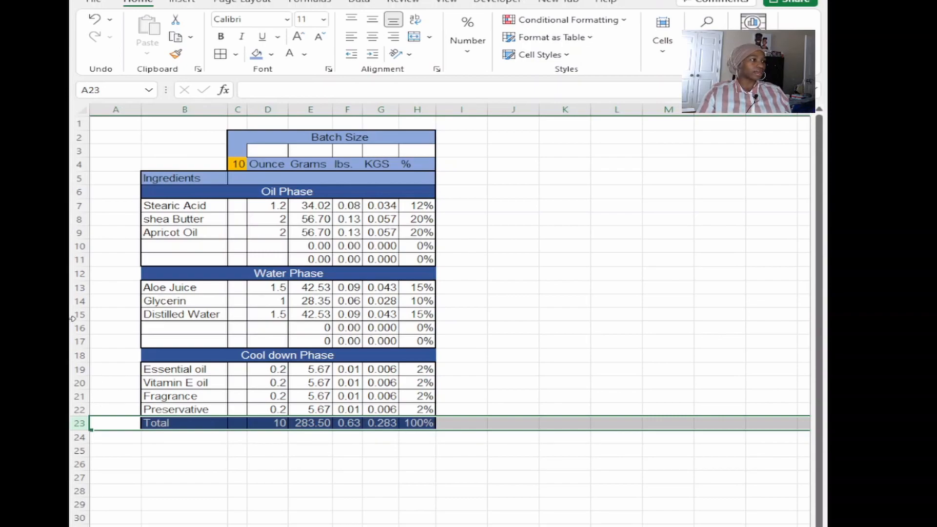
key(ctrl+shift+plus)
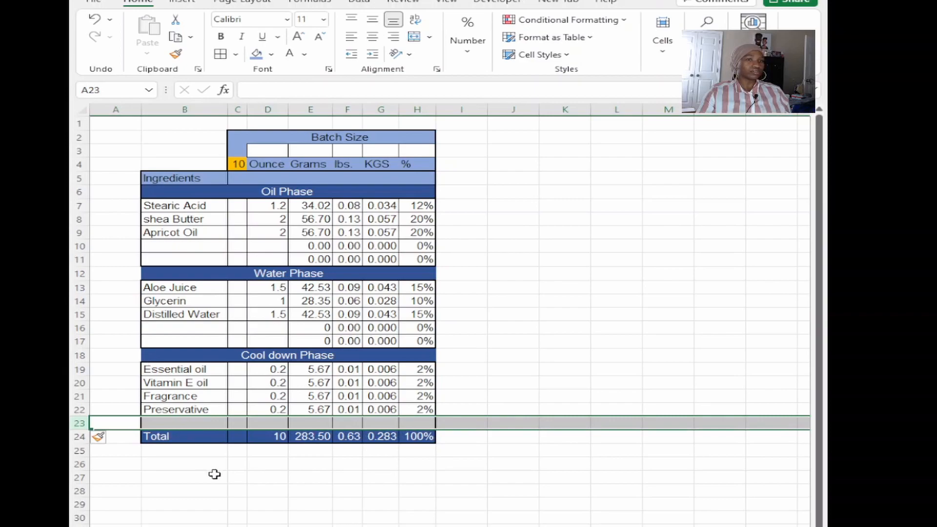
click(110, 425)
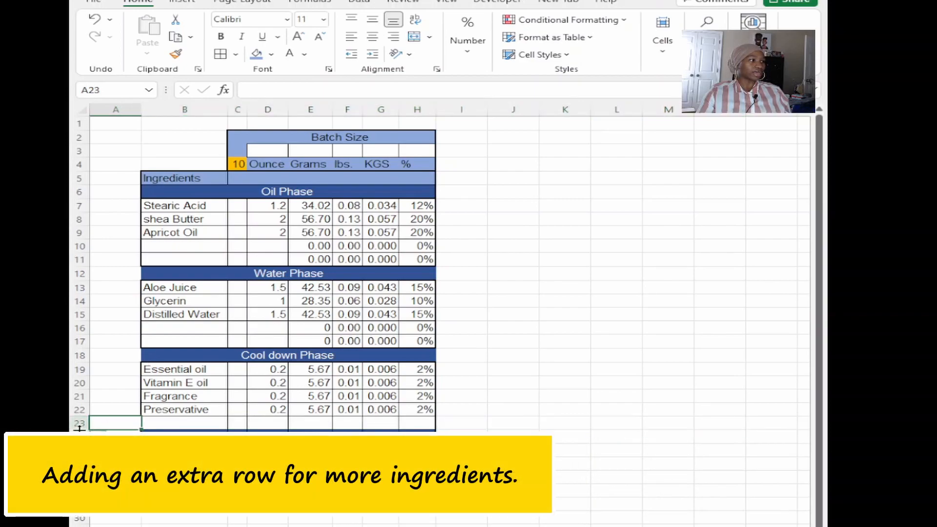
click(73, 410)
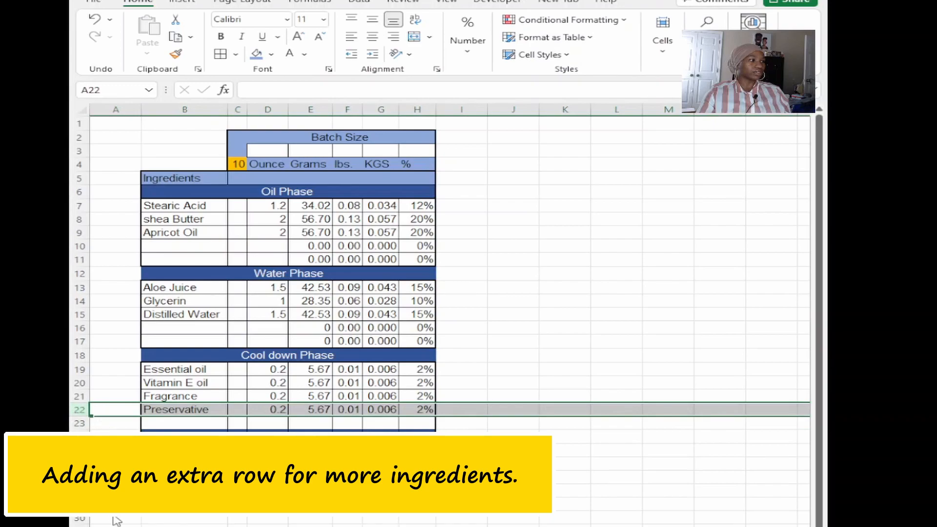
key(ctrl+shift+plus)
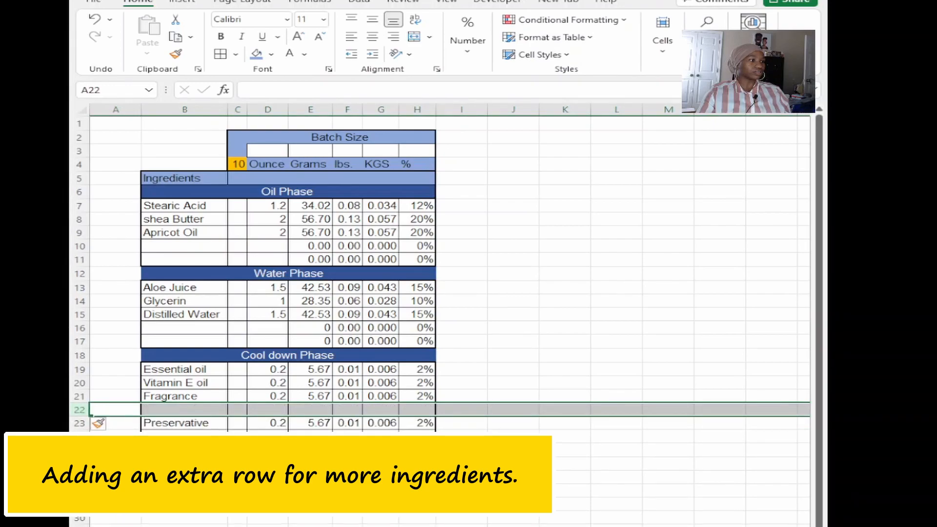
click(78, 436)
click(78, 450)
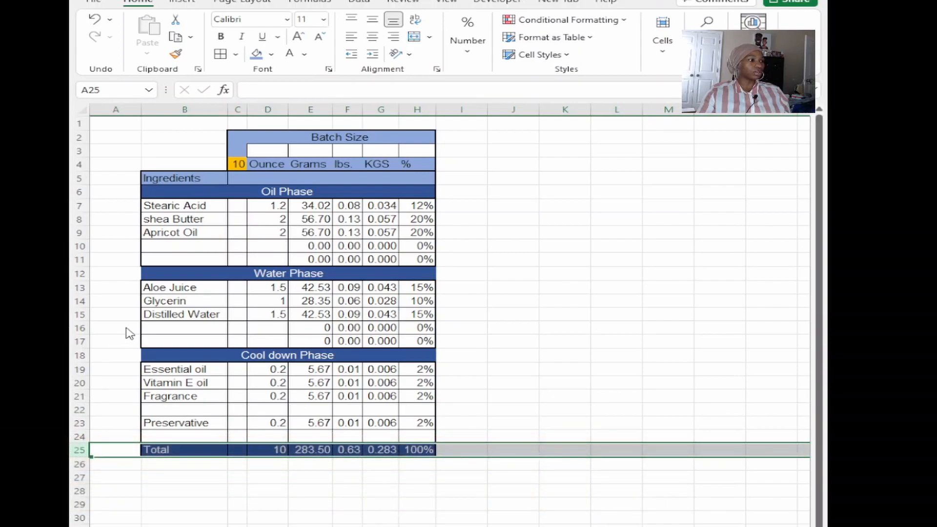
key(ctrl+shift+plus)
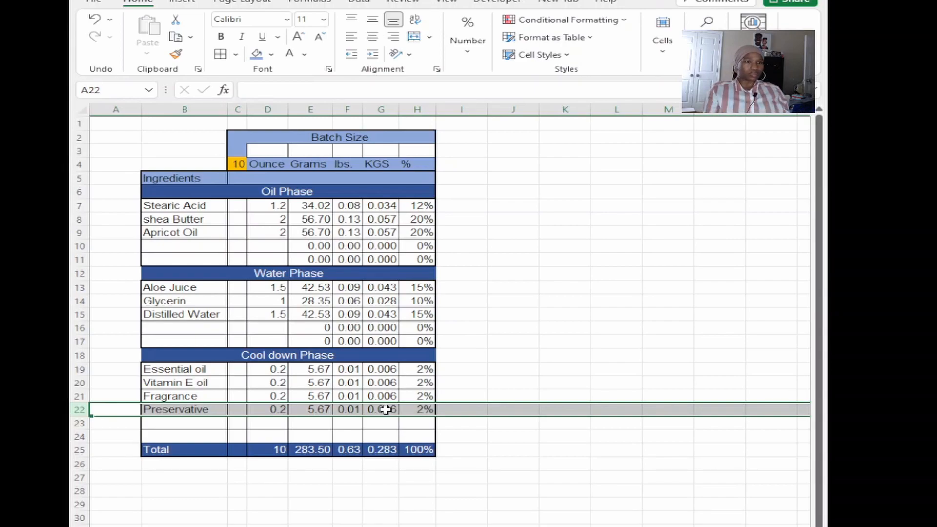
click(253, 205)
click(264, 232)
click(262, 245)
click(260, 258)
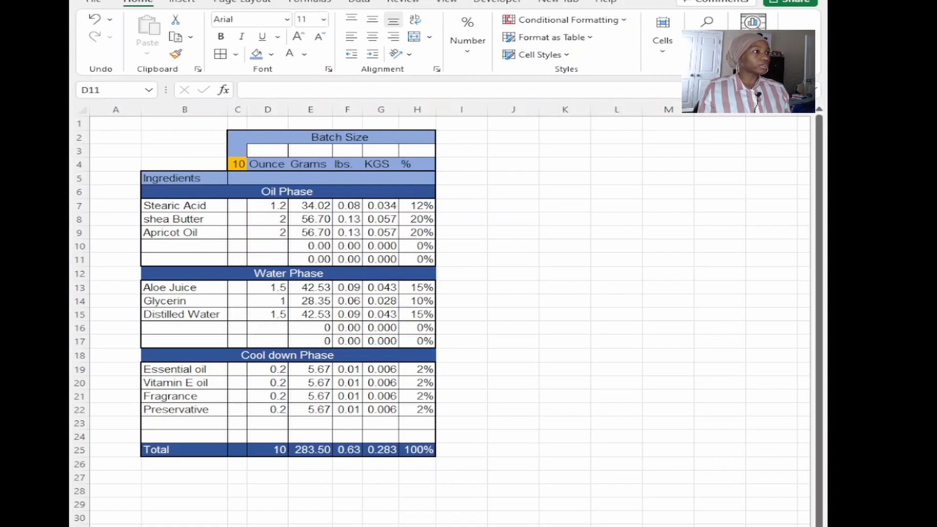
- Copy the whole batch table B2:H25 and paste the duplicate starting at cell J2
mouse_move(186, 136)
mouse_down()
mouse_move(368, 341)
mouse_move(351, 445)
mouse_move(364, 442)
mouse_up()
key(ctrl+c)
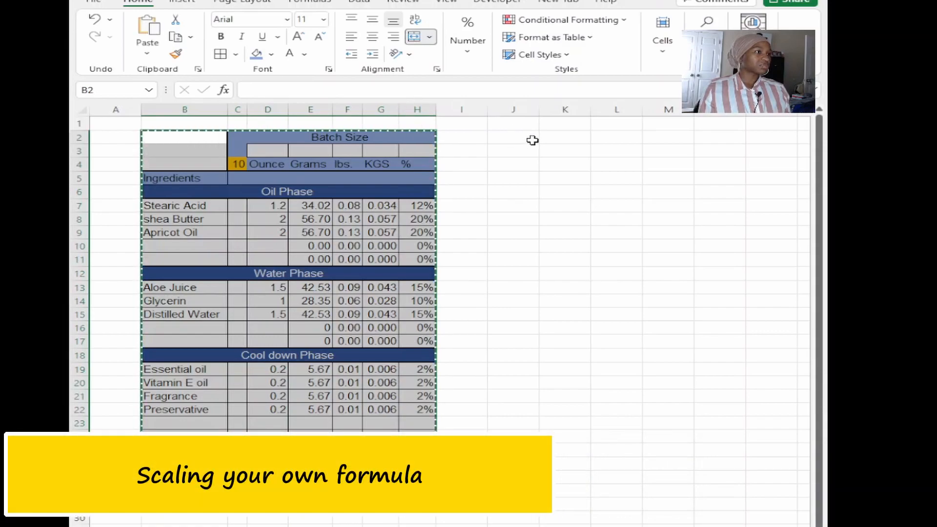
click(531, 139)
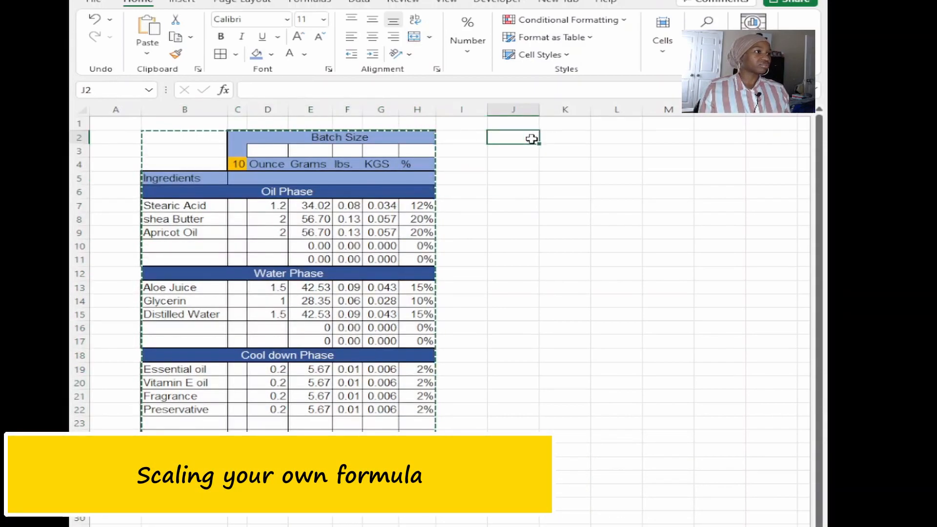
key(ctrl+v)
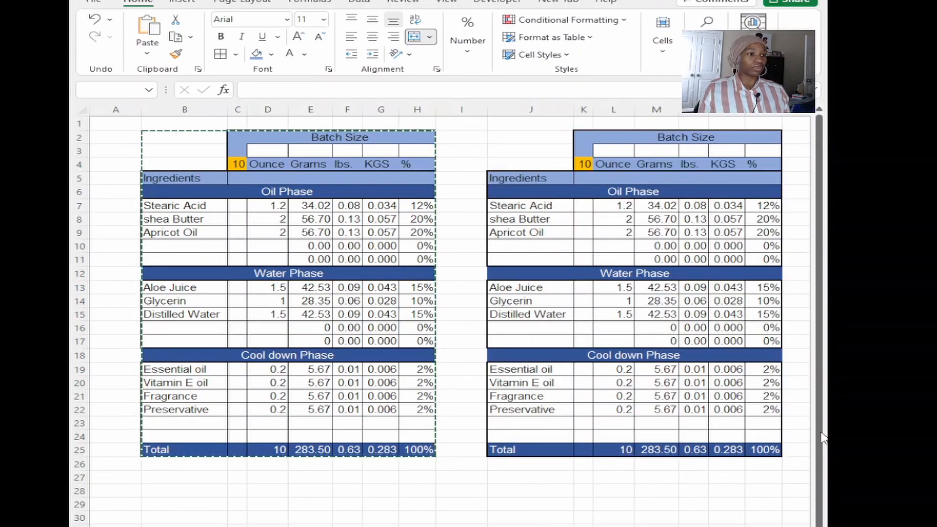
click(637, 504)
double_click(501, 500)
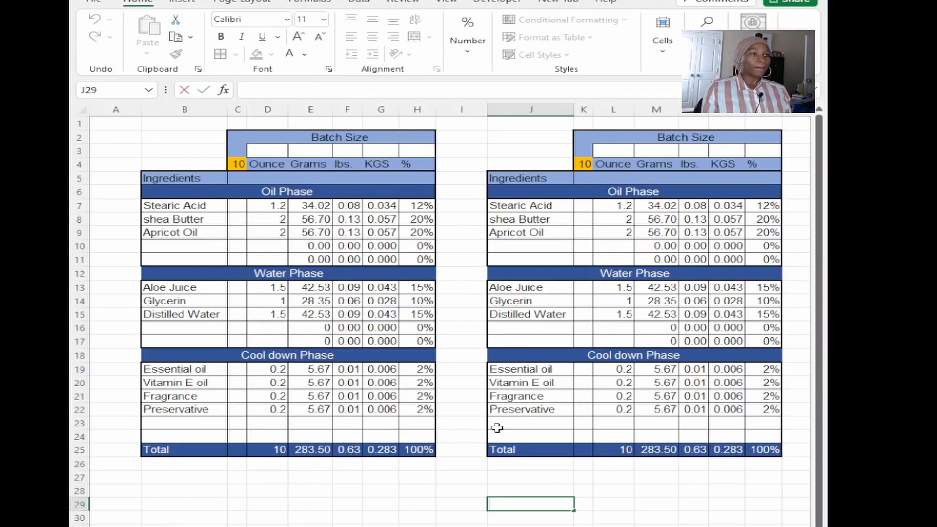
- Replace the Stearic Acid text in J7 of the copied table with the formula =B7
click(517, 208)
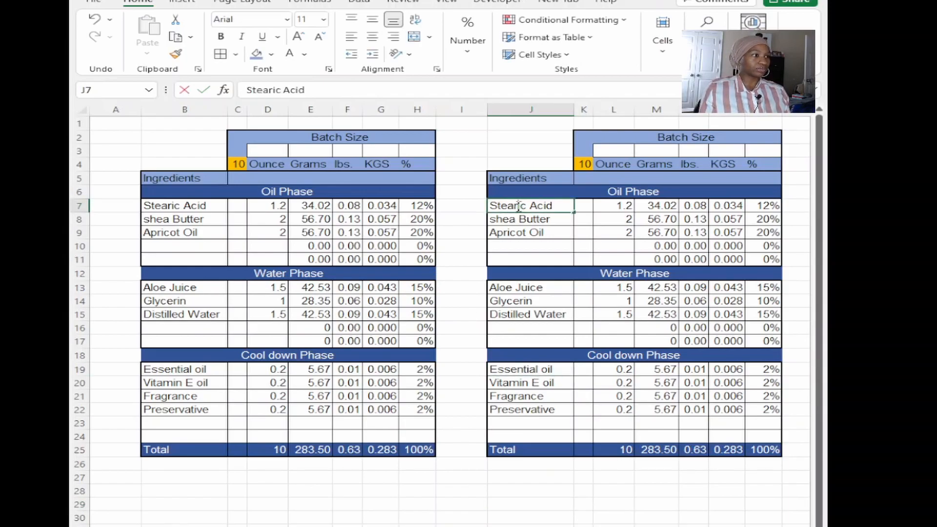
click(526, 217)
click(568, 208)
double_click(560, 207)
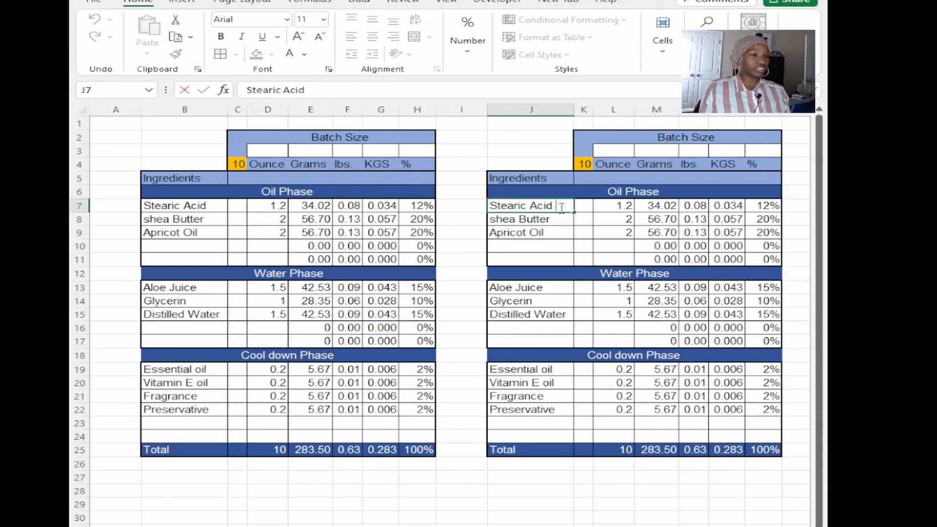
drag(560, 207, 472, 207)
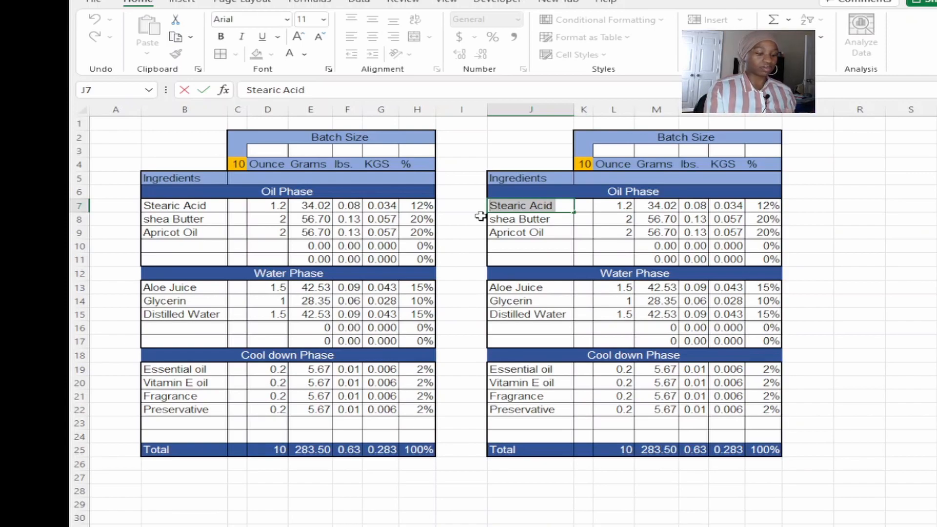
text(=)
click(180, 207)
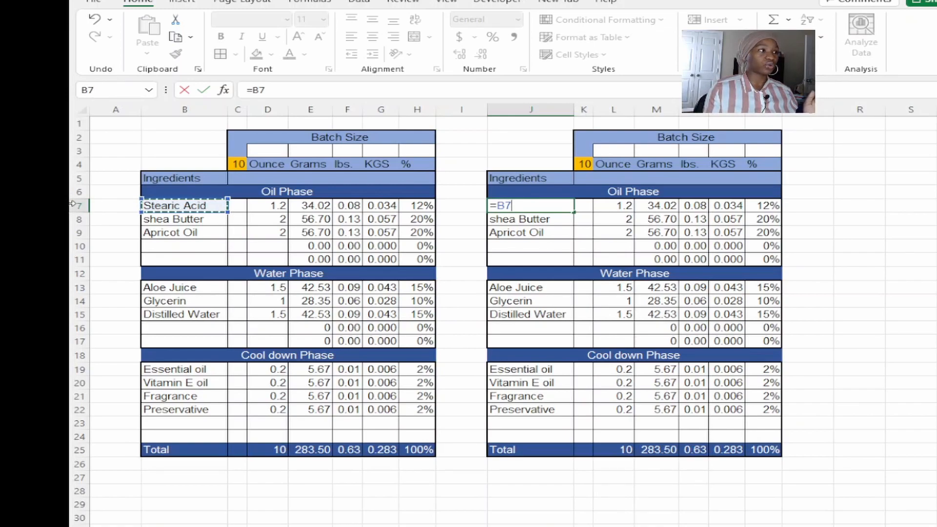
key(Return)
- Fill the J7 link formula down through J11 for the copied table's Oil Phase ingredients
click(546, 206)
click(572, 215)
click(569, 209)
drag(573, 212, 571, 267)
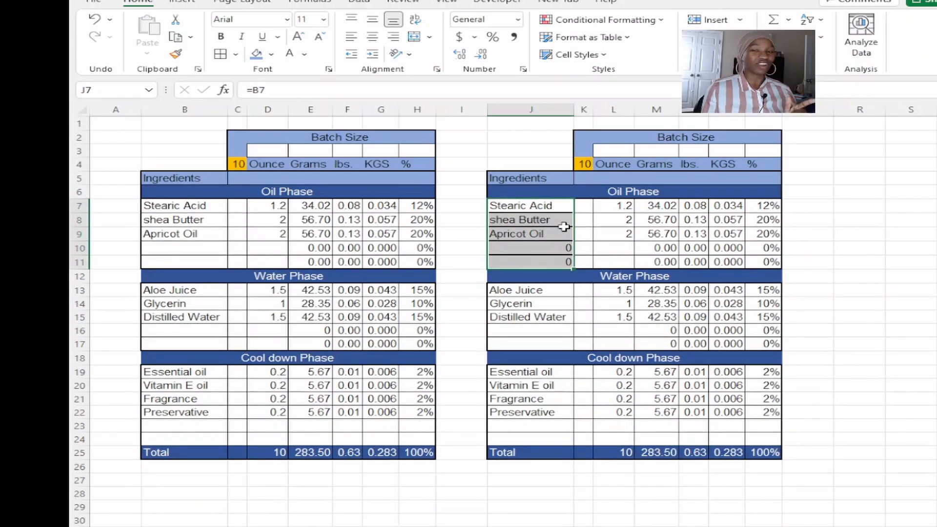
- Link the copied Water Phase ingredient names with =B13 in J13 and fill the formula down to J17
click(500, 290)
text(=)
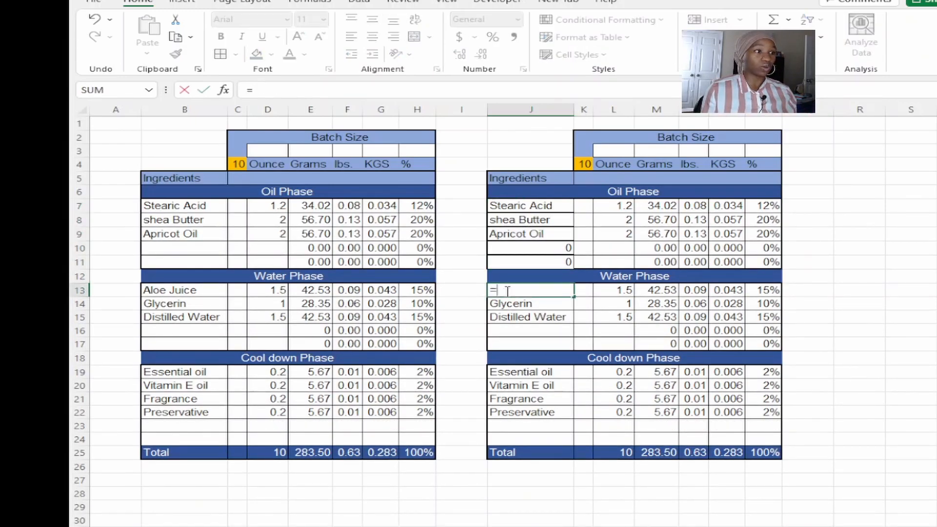
click(234, 293)
key(Return)
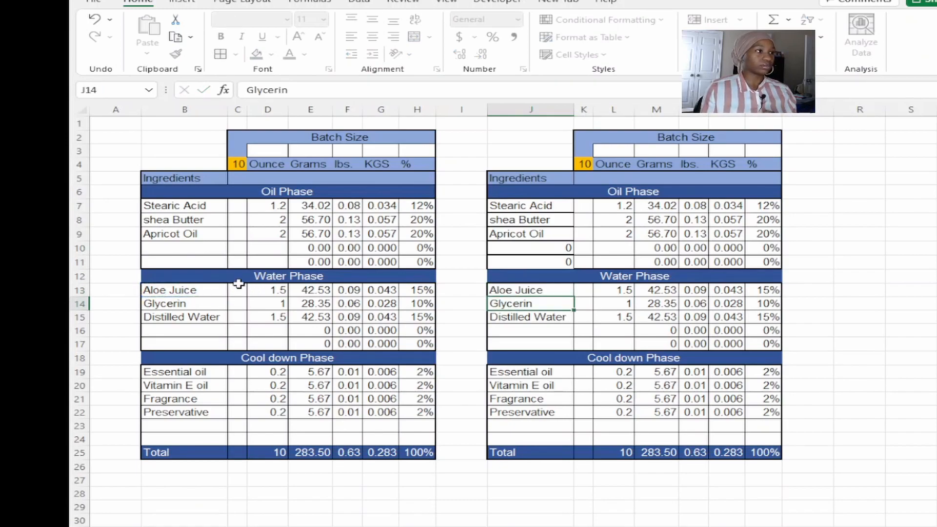
click(563, 289)
drag(574, 299, 572, 347)
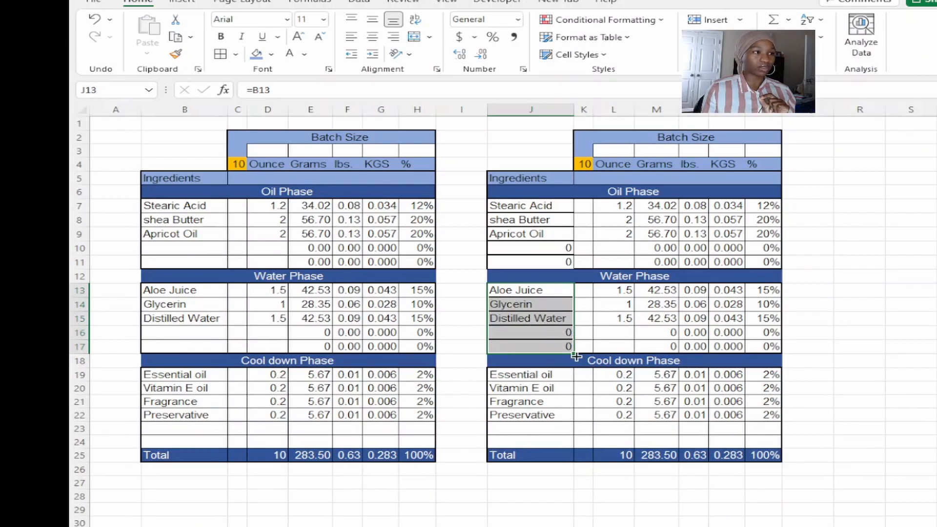
- Link the copied Cool down Phase ingredient names with =B19 in J19 and fill the formula down to J24
click(547, 378)
text(=)
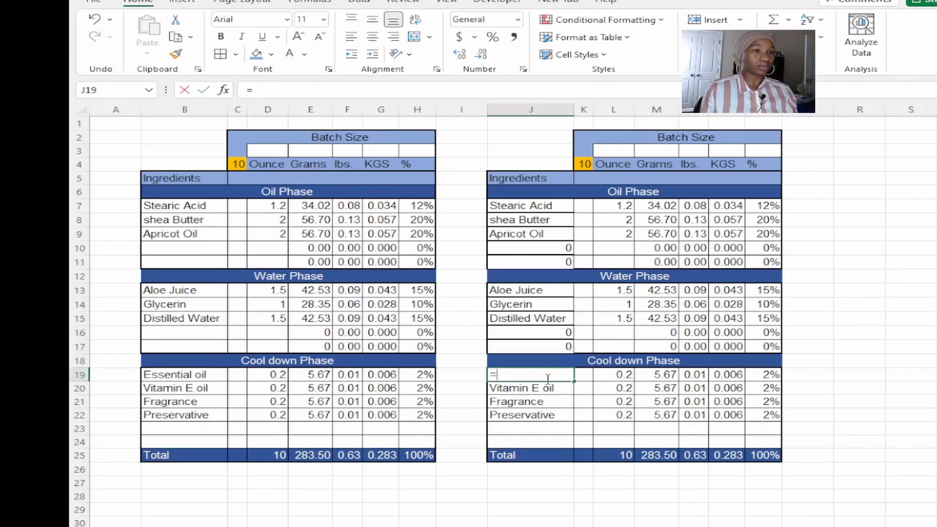
click(203, 373)
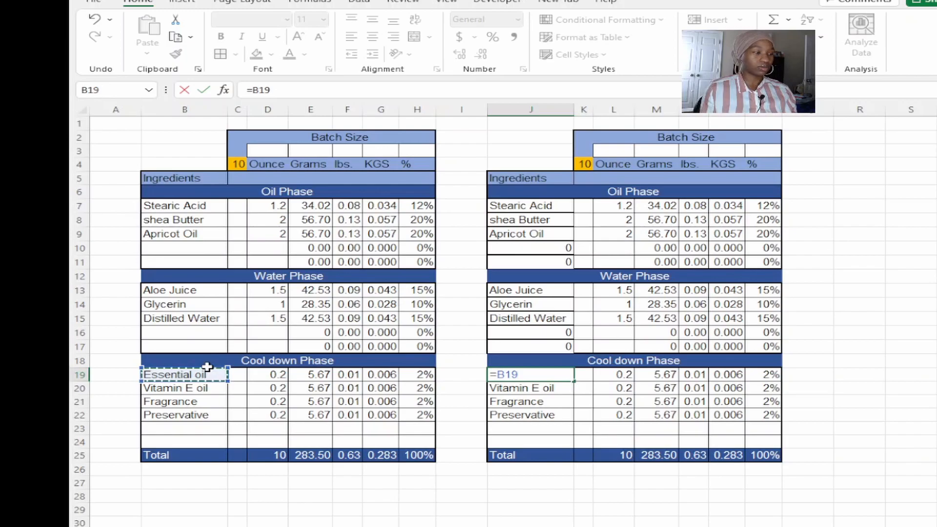
key(Return)
click(559, 377)
drag(575, 382, 564, 445)
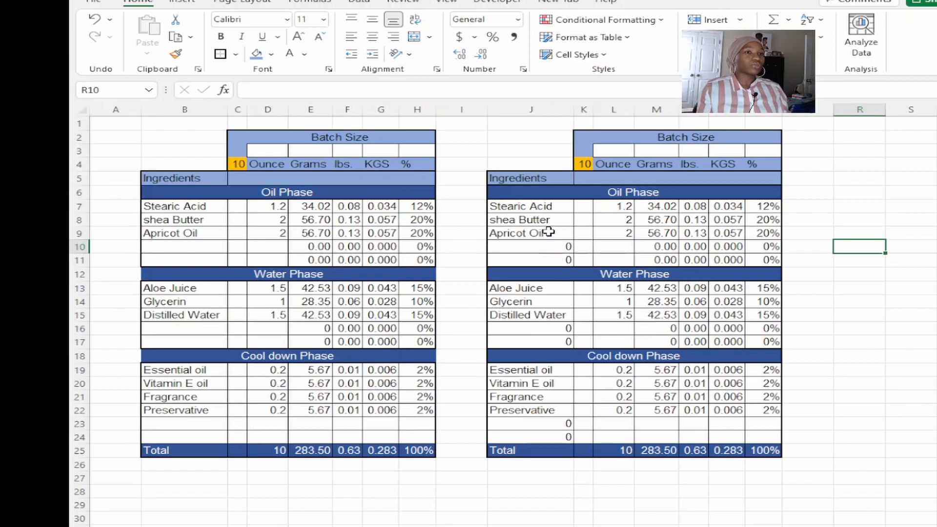
- Enter My name as an Oil Phase ingredient in B10 and check its linked cell J10 in the copied table
click(173, 247)
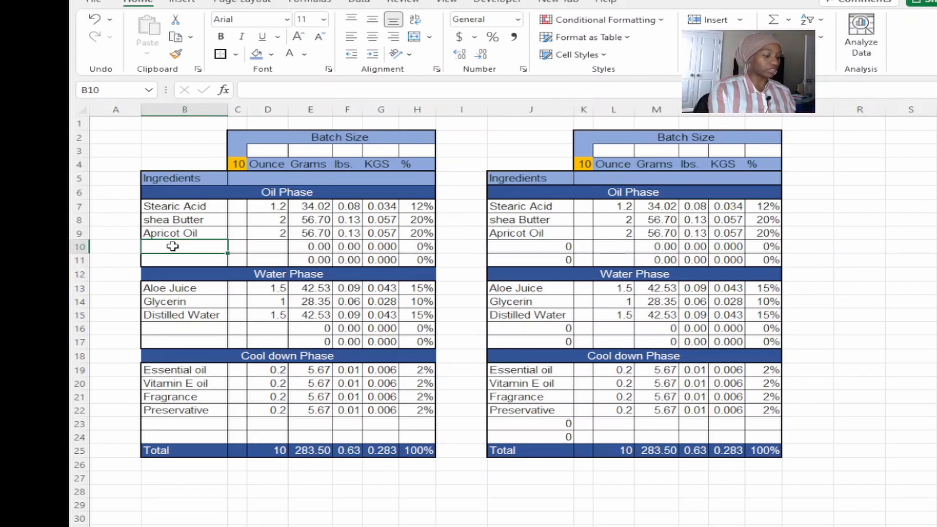
text(My name)
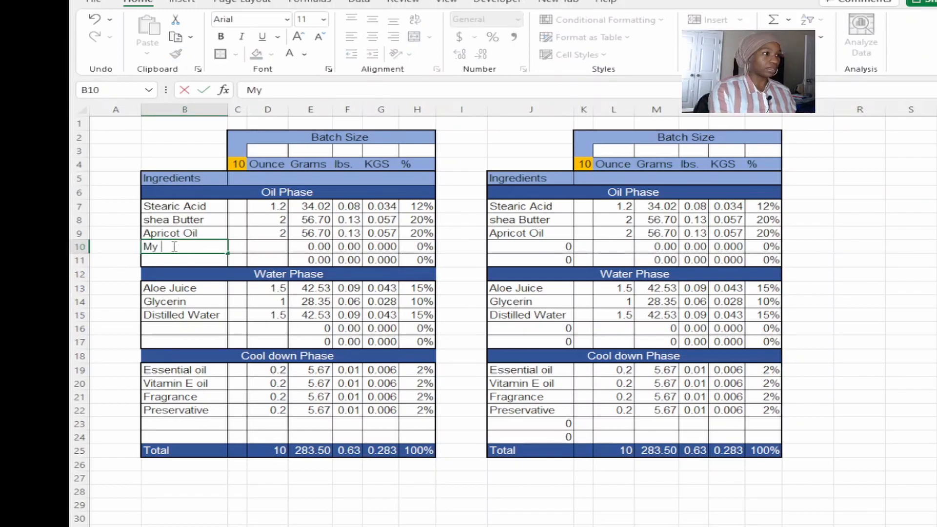
key(Return)
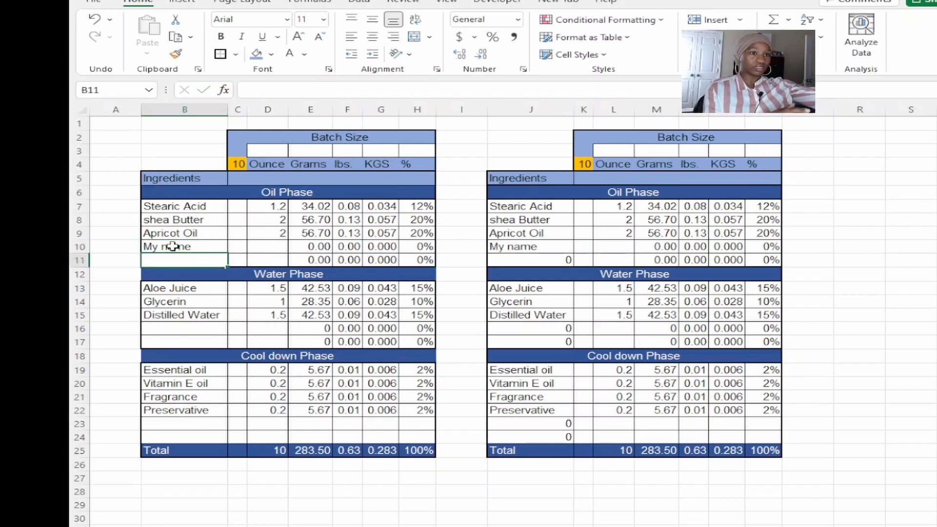
click(530, 247)
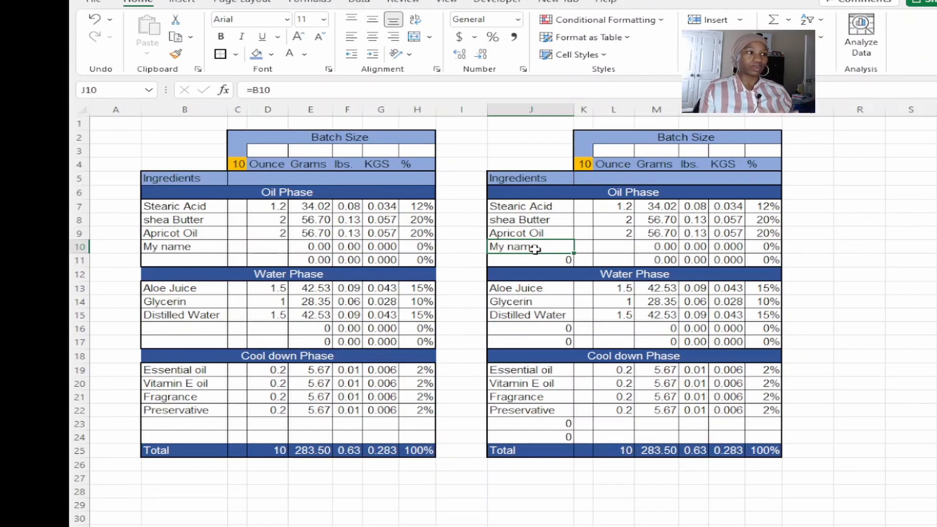
- Link the copied Oil Phase percentages with =H7 in P7 and fill the formula down to P11
click(762, 218)
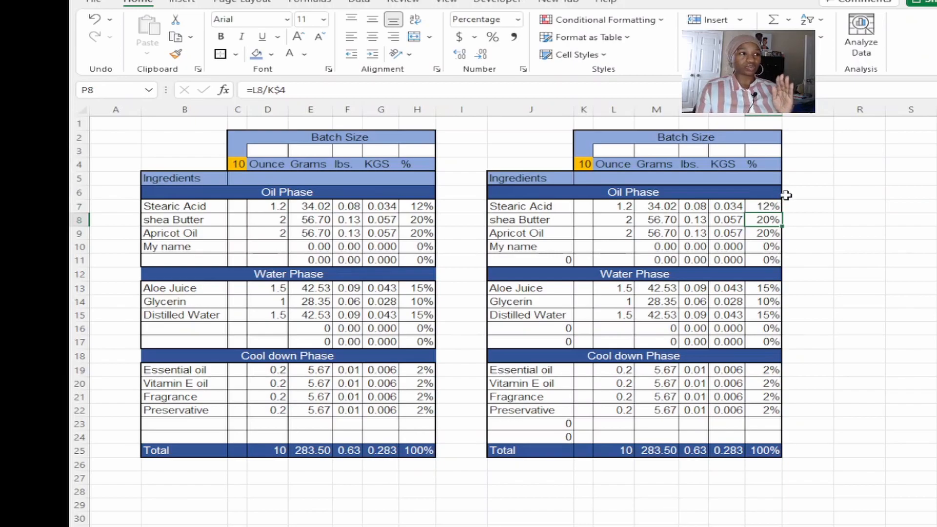
double_click(768, 207)
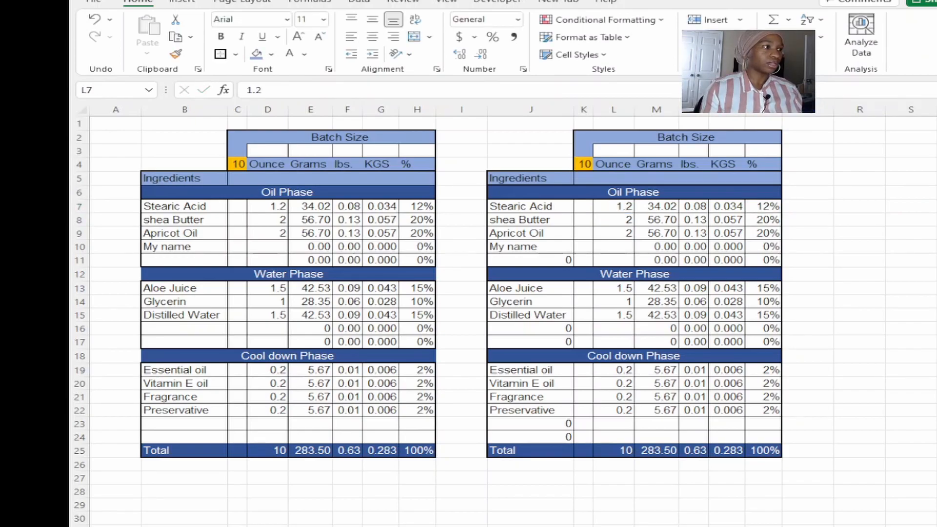
double_click(772, 206)
drag(785, 206, 756, 206)
key(BackSpace)
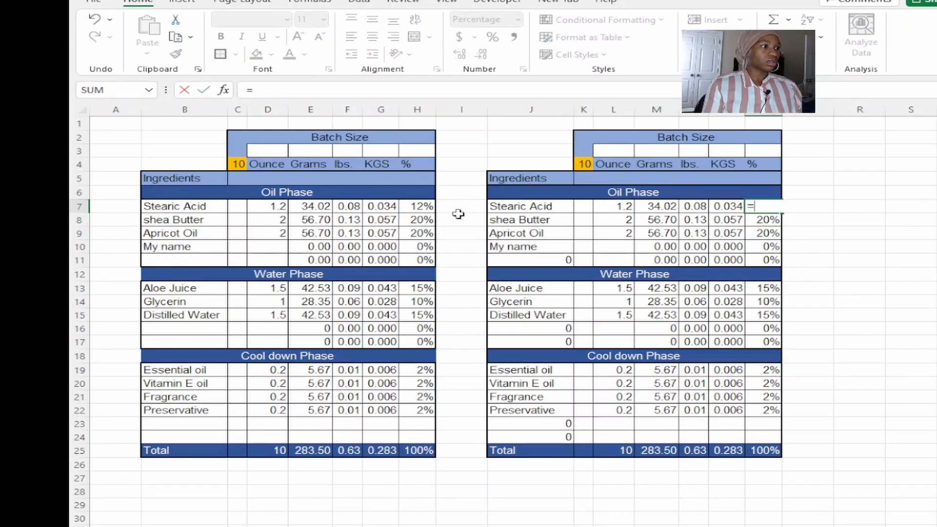
click(425, 209)
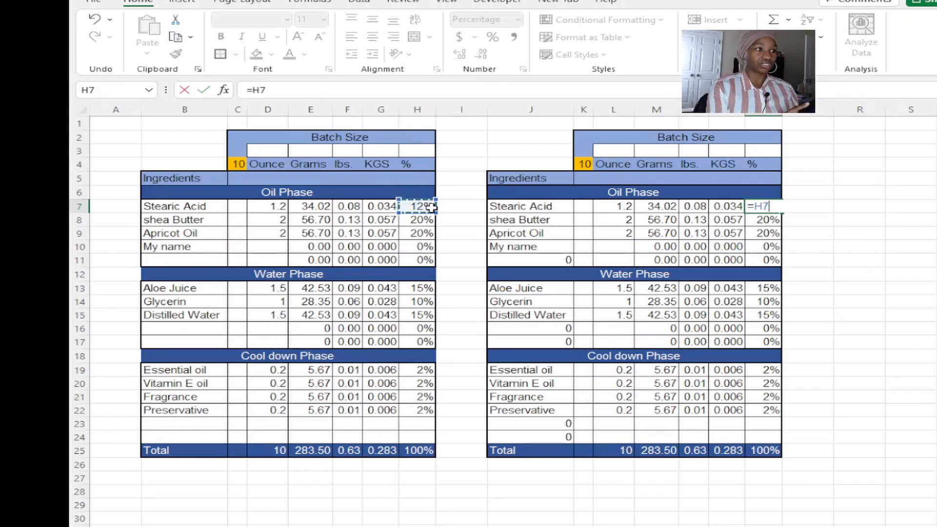
key(Return)
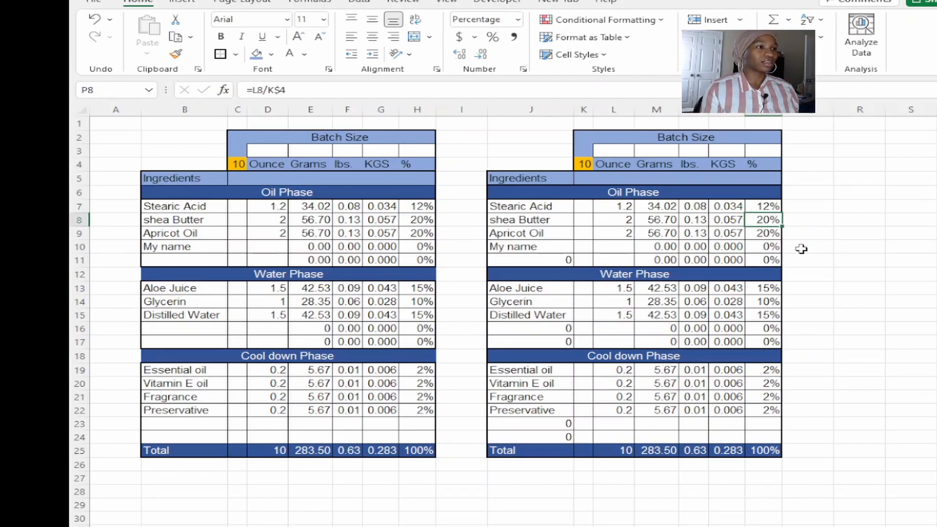
click(771, 206)
drag(781, 215, 781, 264)
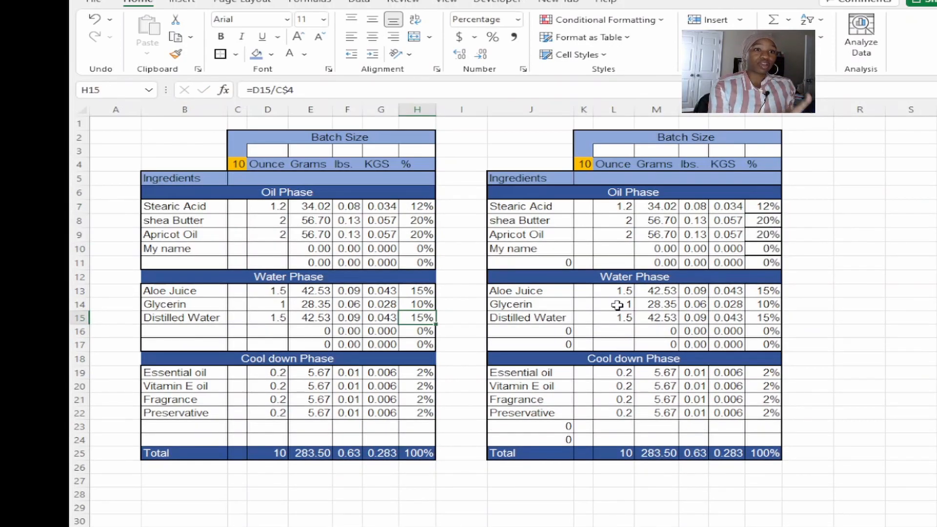
- Link the copied Water Phase percentages with =H13 in P13 and =H14 in P14, filling the formula down to P17
double_click(756, 290)
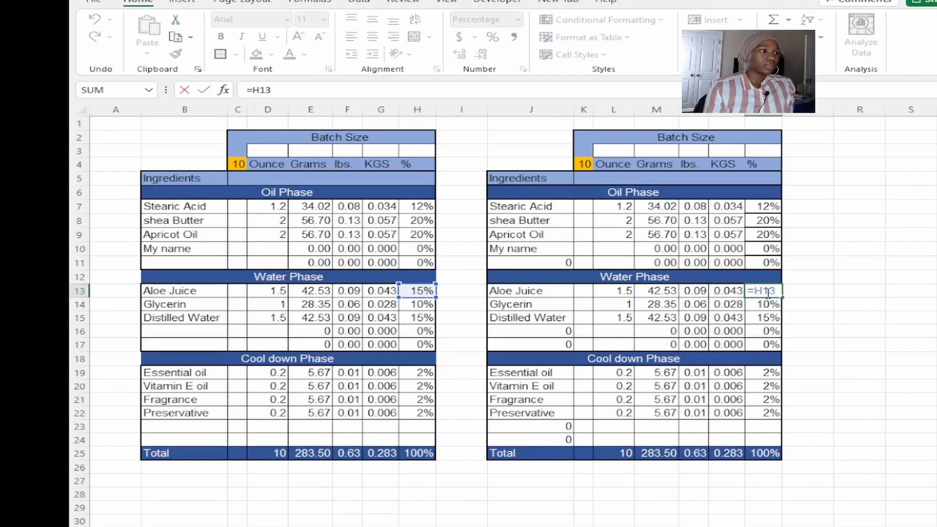
key(Return)
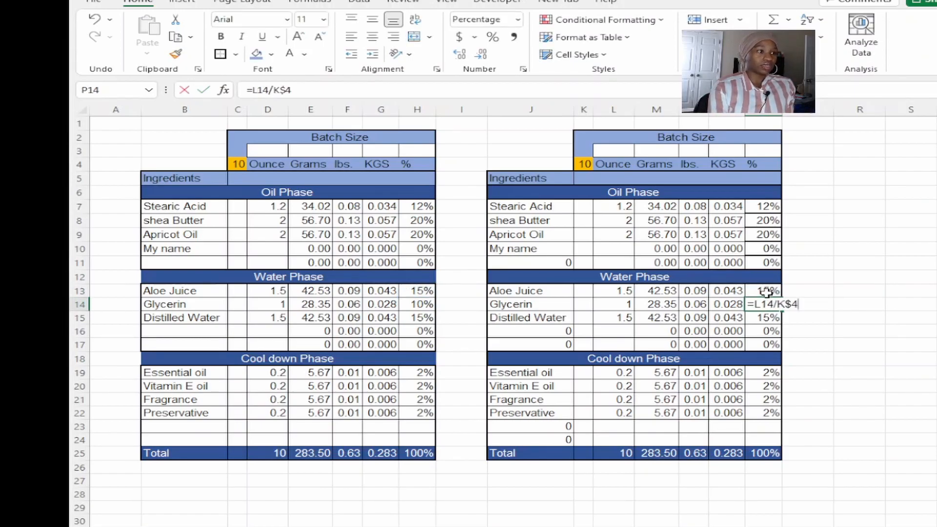
text(=)
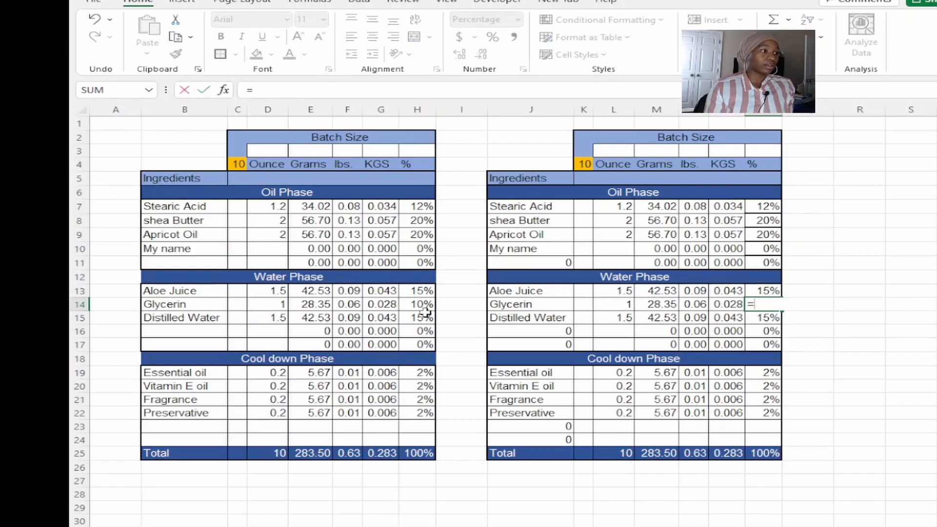
click(423, 304)
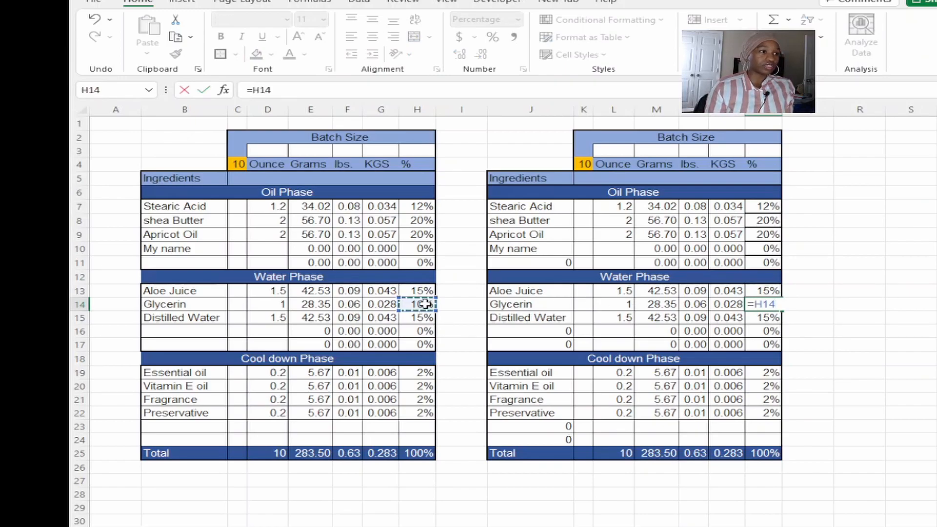
key(Return)
click(777, 303)
drag(783, 313, 781, 346)
- Link the copied Cool down Phase percentages with =H19 in P19 and fill the formula down to P24
click(761, 373)
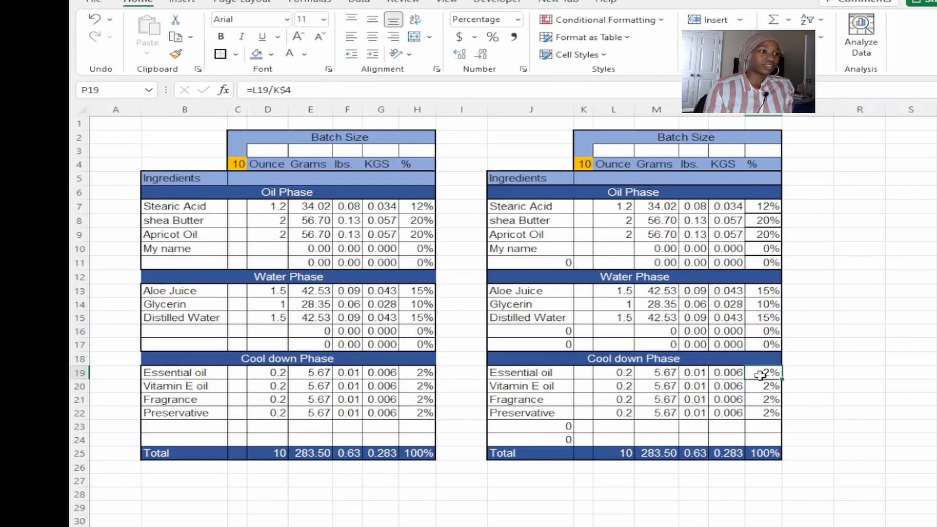
text(=)
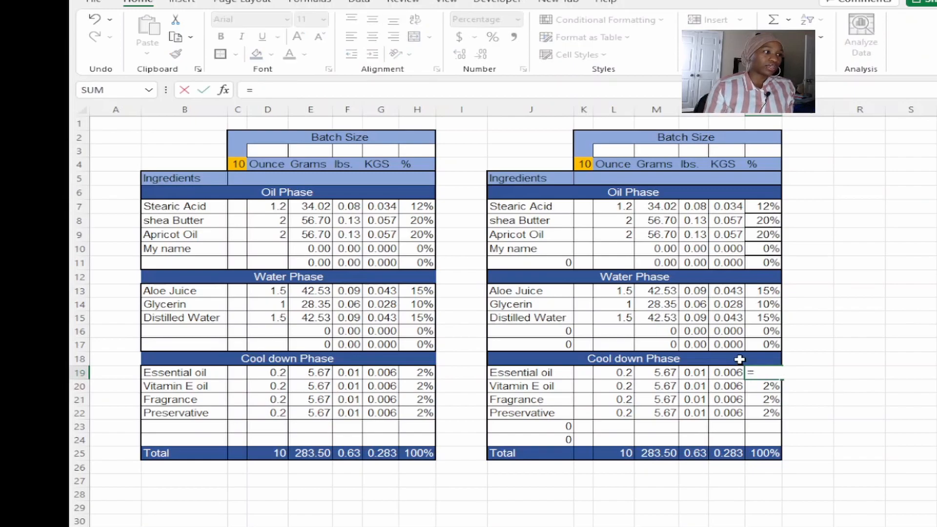
click(425, 373)
key(Return)
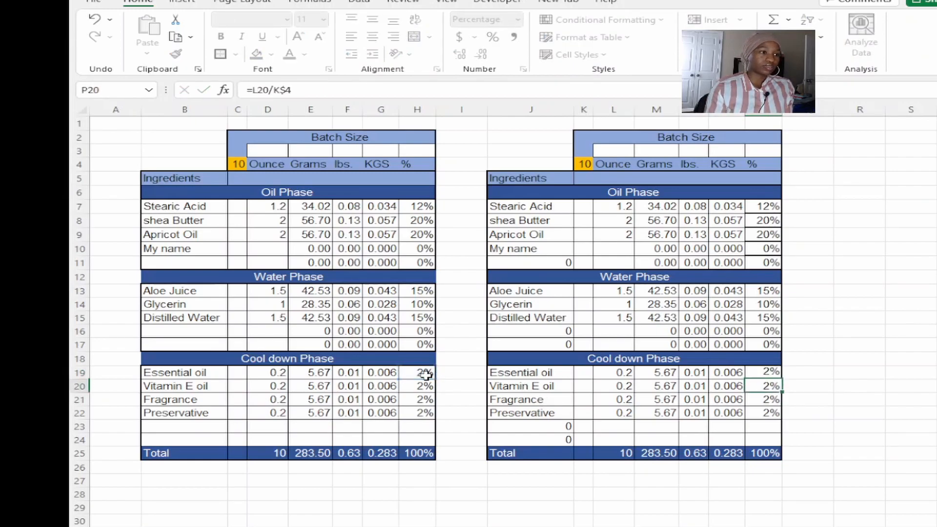
click(775, 373)
drag(782, 382, 782, 445)
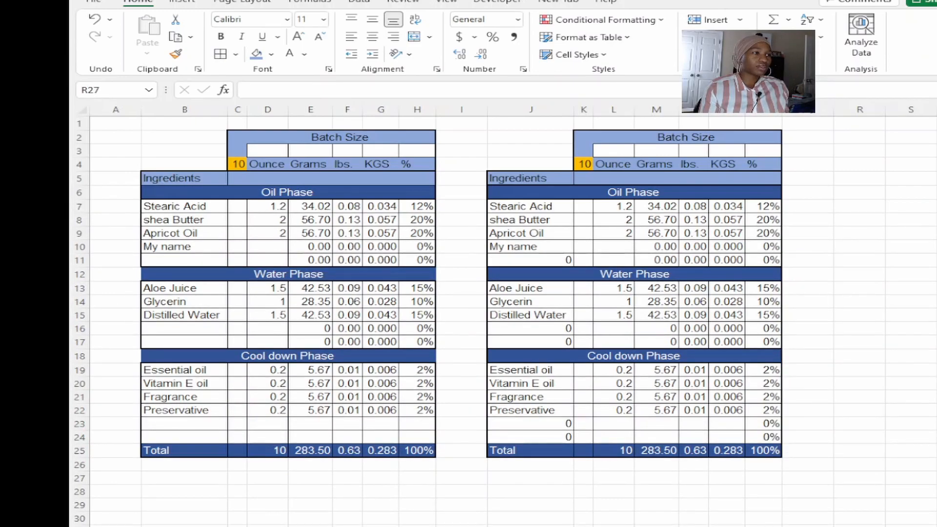
- Test the percentage link by setting the original Stearic Acid ounces in D7 to 3 and 1.5, and restore the value to 1.2
click(273, 209)
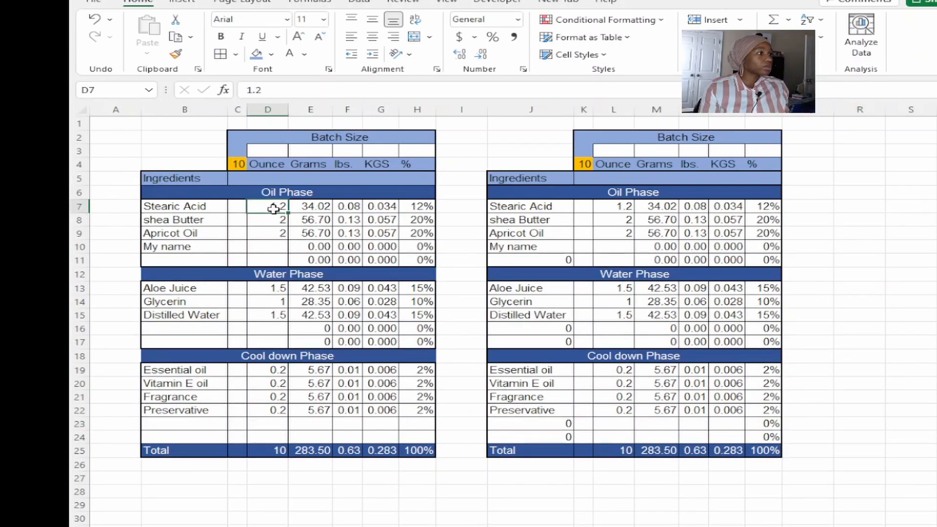
text(3)
key(Return)
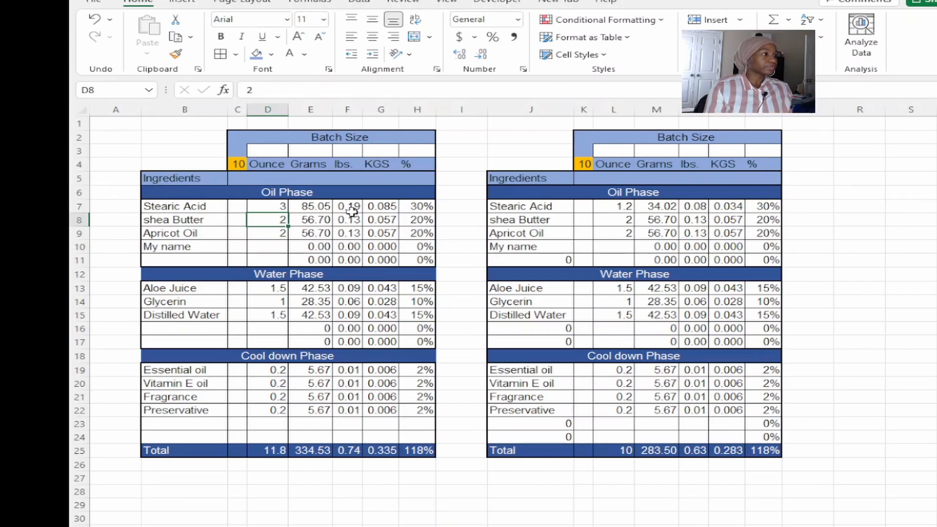
click(267, 202)
text(1.5)
key(Return)
click(268, 204)
text(1.2)
key(Return)
- Clear the ounce amounts of all three phases in column L of the copied table, from L7 down to L23
click(614, 220)
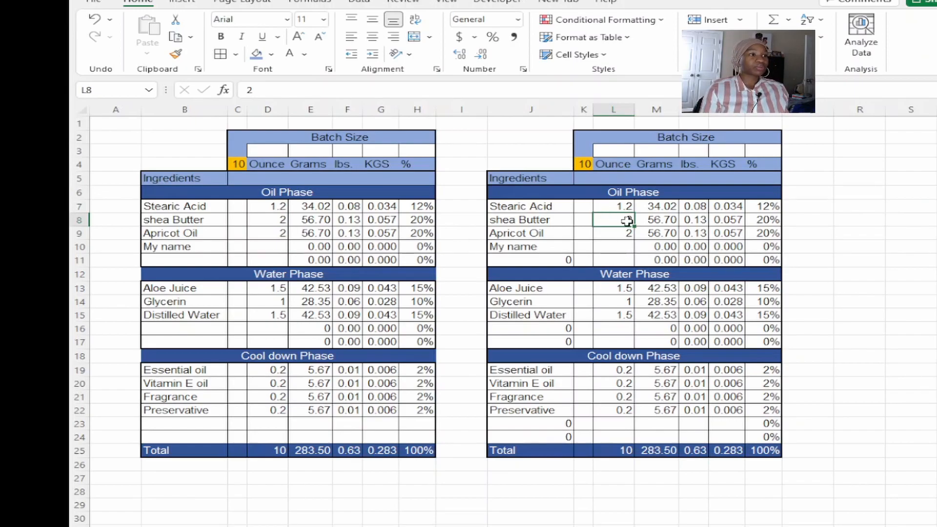
drag(621, 206, 618, 423)
key(Delete)
key(Delete)
key(Delete)
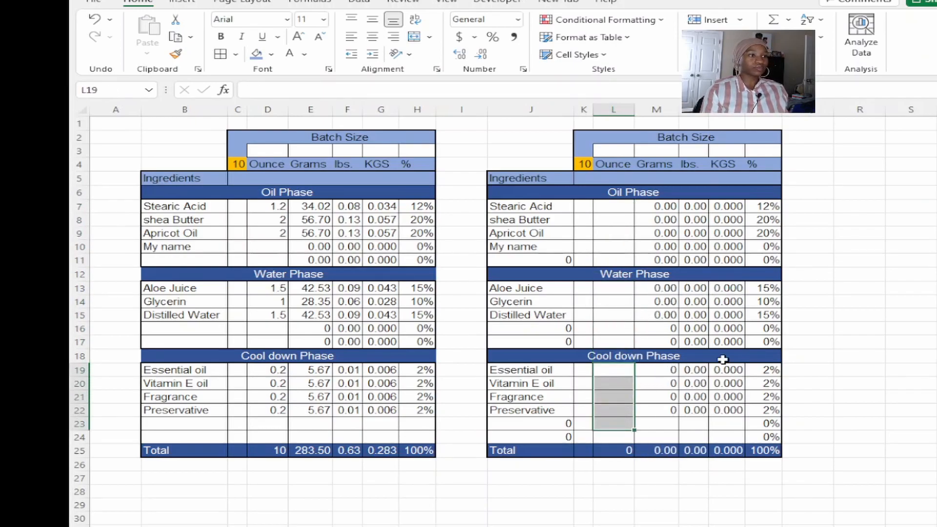
click(623, 208)
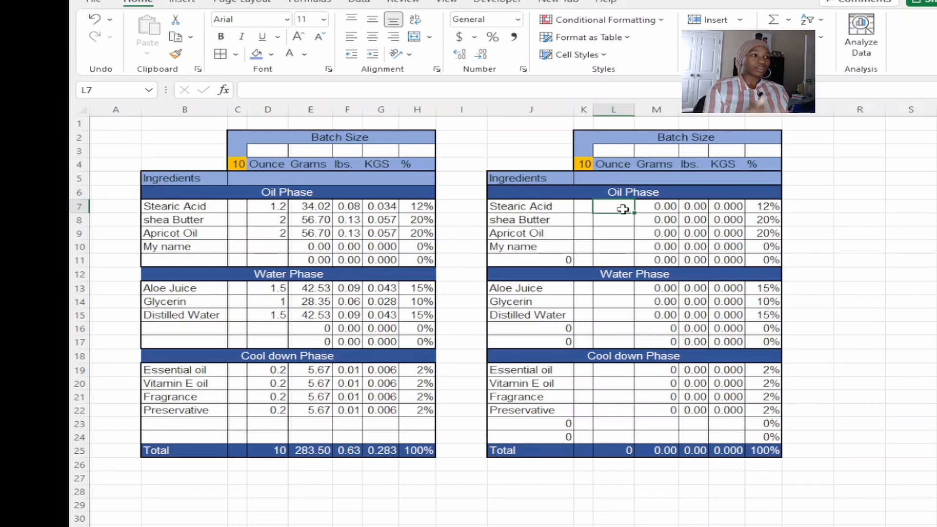
text(=)
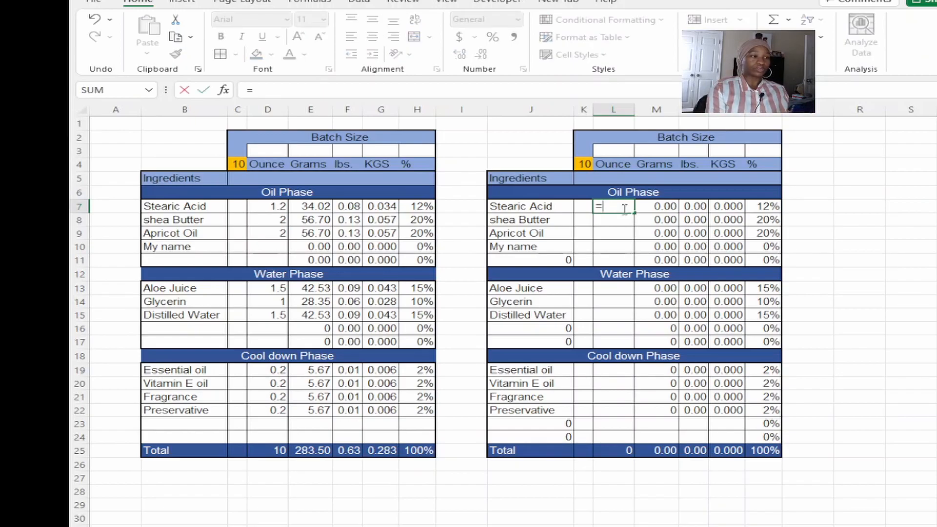
key(Escape)
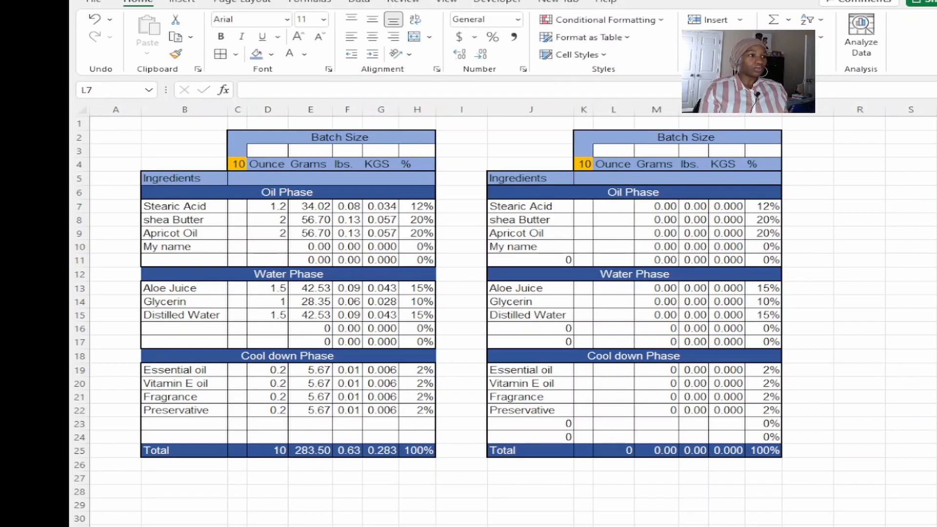
- Calculate the copied table's Stearic Acid ounces in L7 from batch size and percentage with the formula =K4*P7
click(610, 206)
double_click(611, 206)
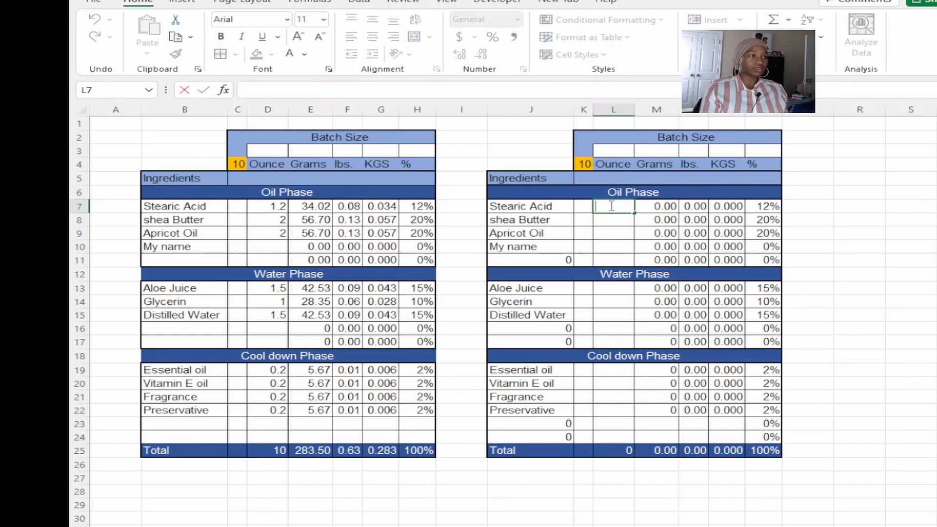
text(=)
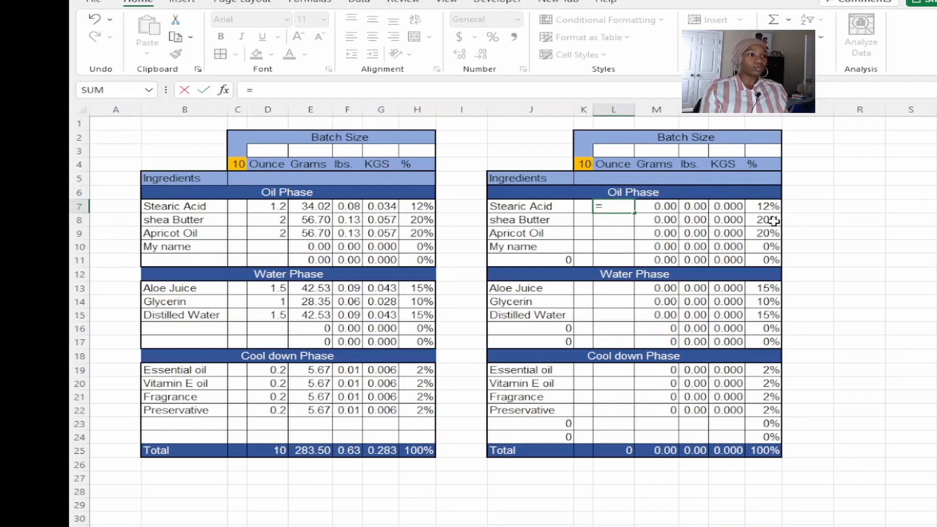
click(588, 165)
text(*)
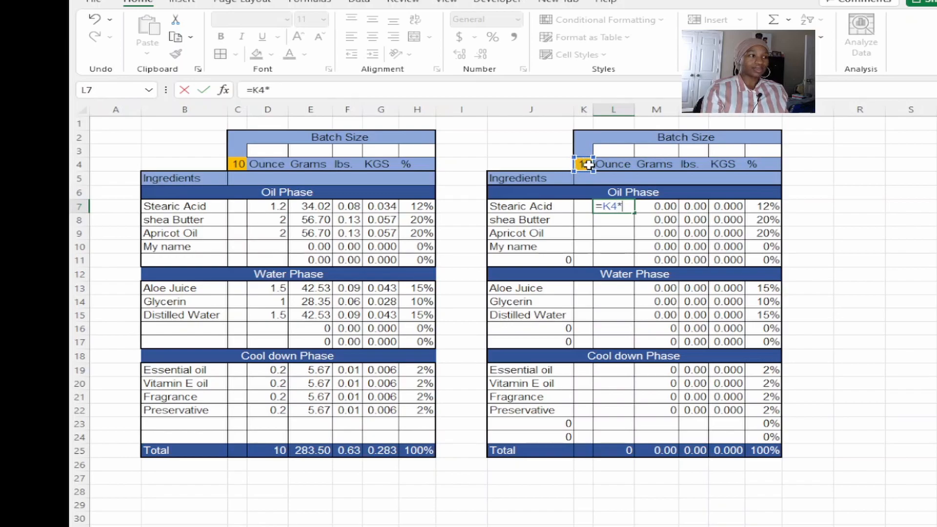
click(765, 206)
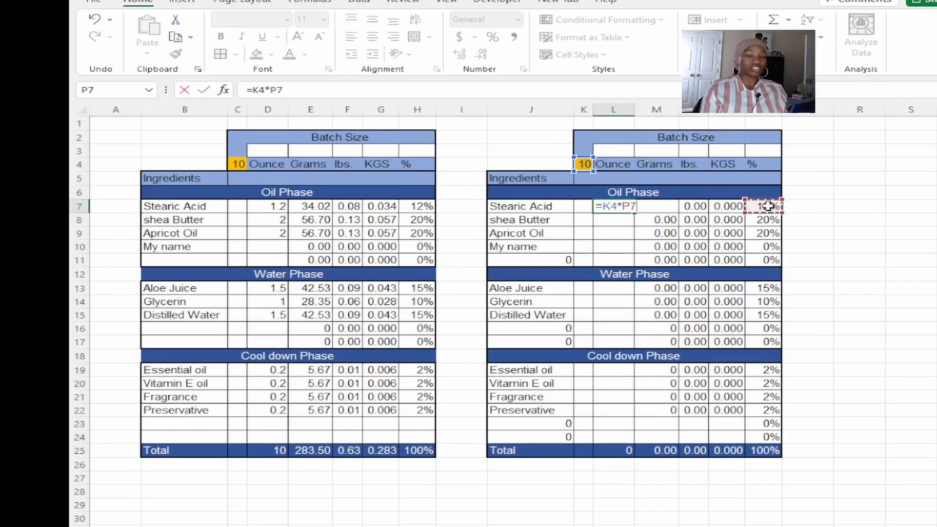
key(Return)
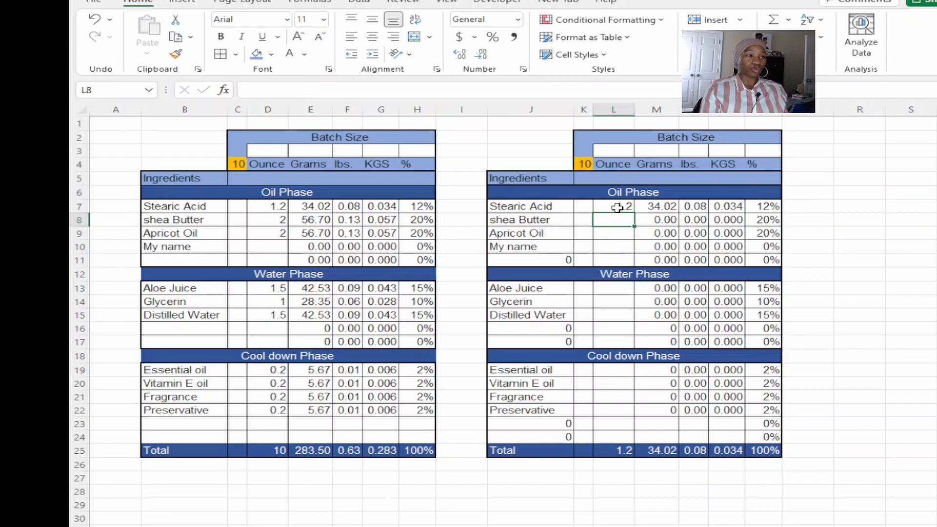
- Lock the batch size row in L7 by changing the formula to =K$4*P7, and fill it down to L11
double_click(617, 207)
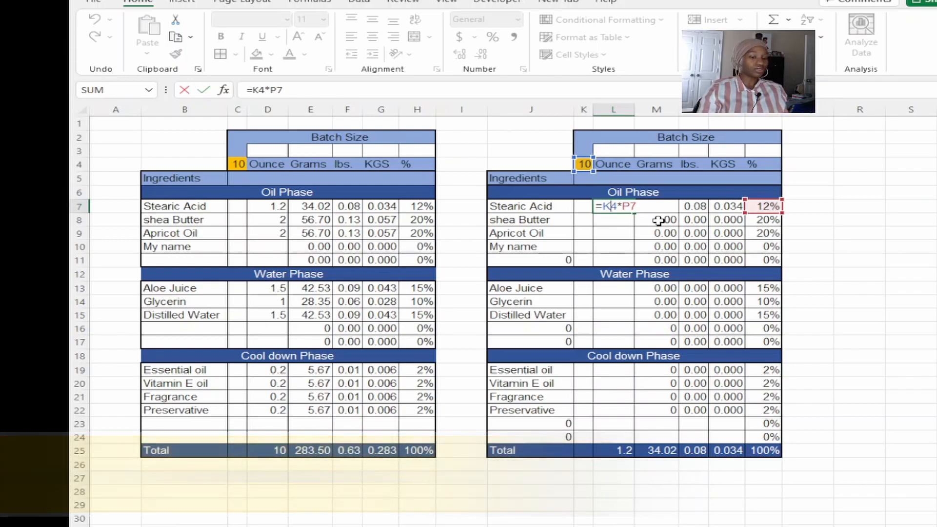
key(Return)
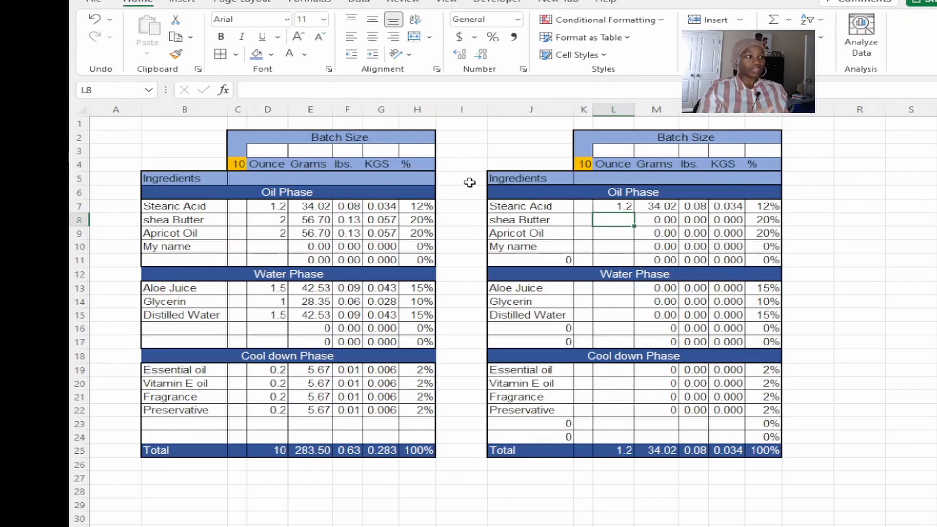
click(627, 209)
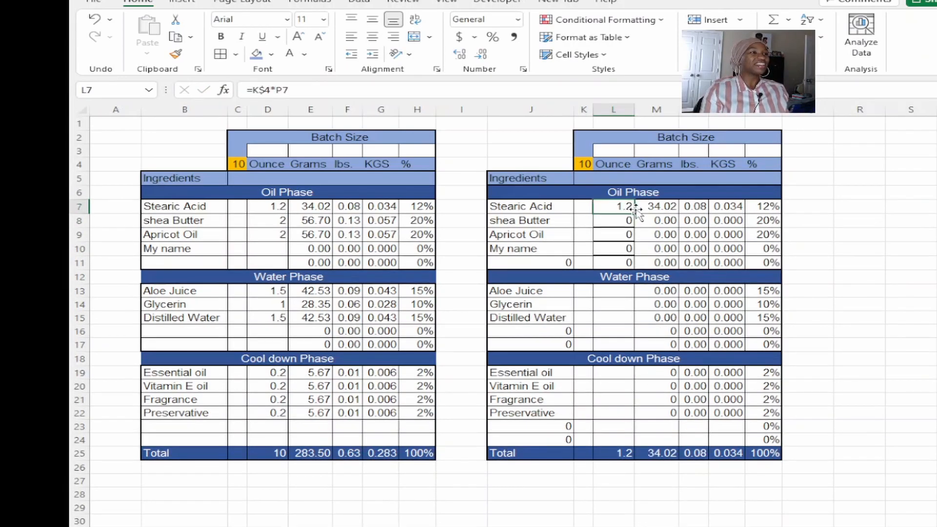
drag(632, 213, 631, 265)
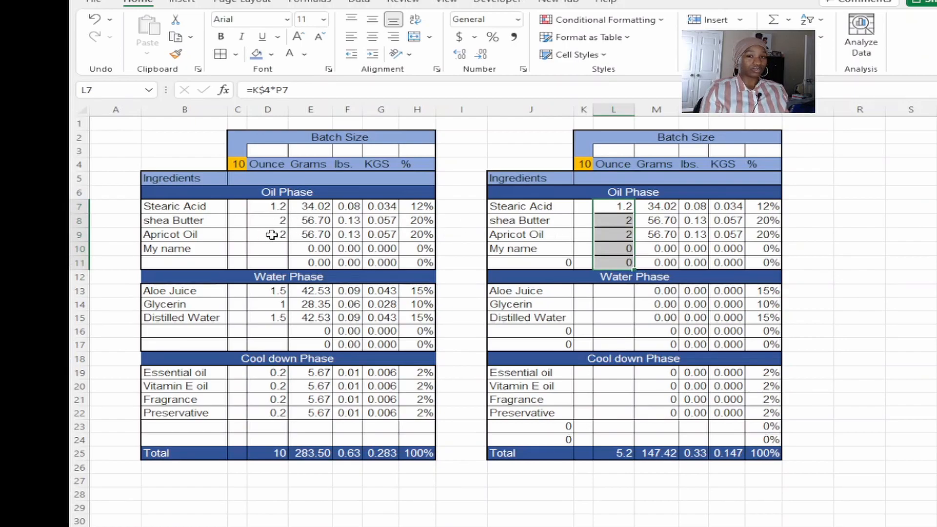
- Calculate the copied table's Aloe Juice ounces in L13 from batch size and percentage with the formula =K4*P13
double_click(605, 291)
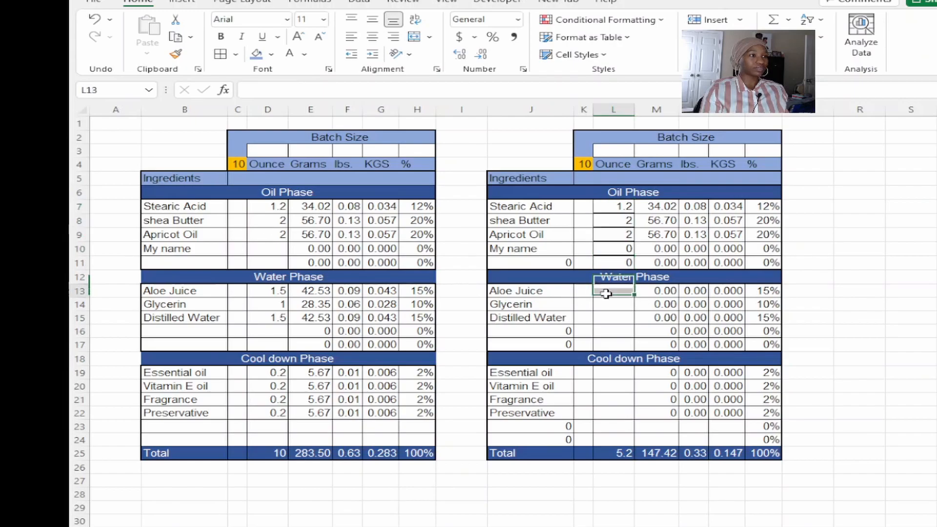
text(=)
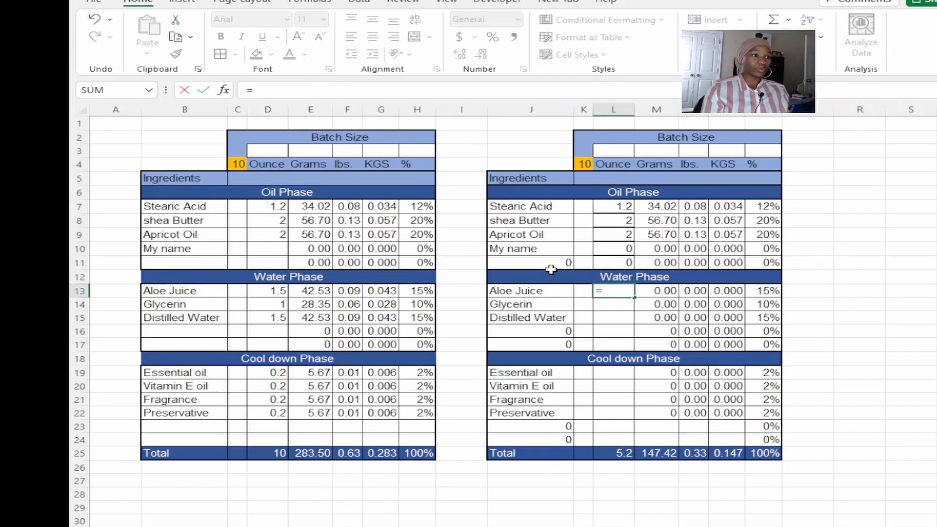
click(585, 165)
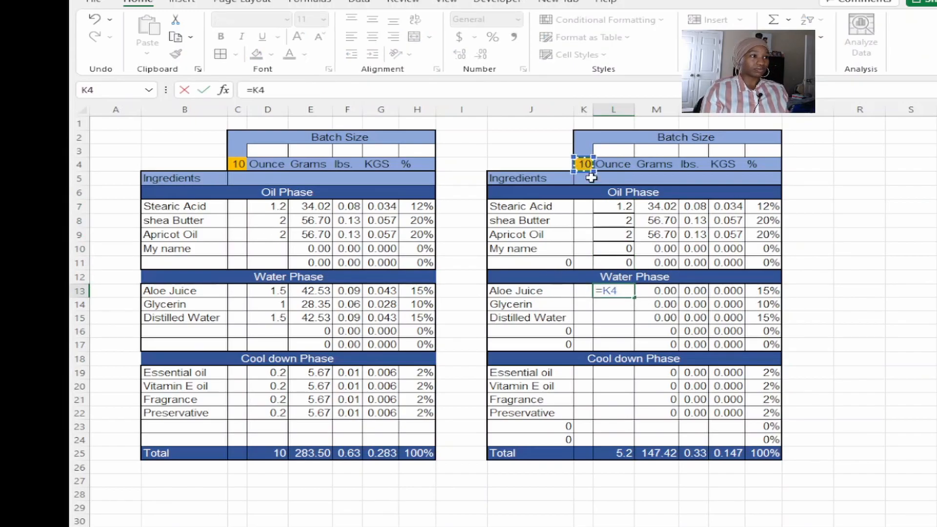
text(*)
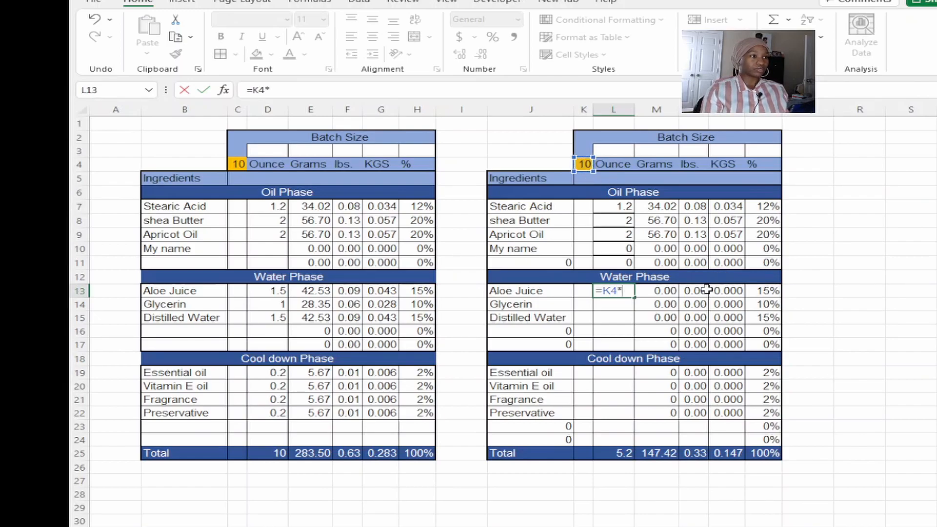
click(765, 292)
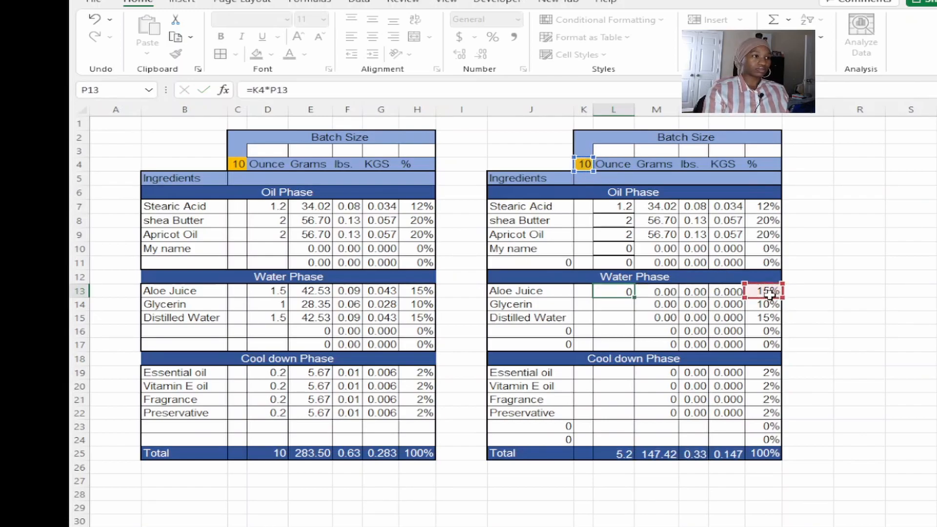
key(Return)
- Lock the batch size row in L13 by changing the formula to =K$4*P13, and fill it down to L17
double_click(615, 291)
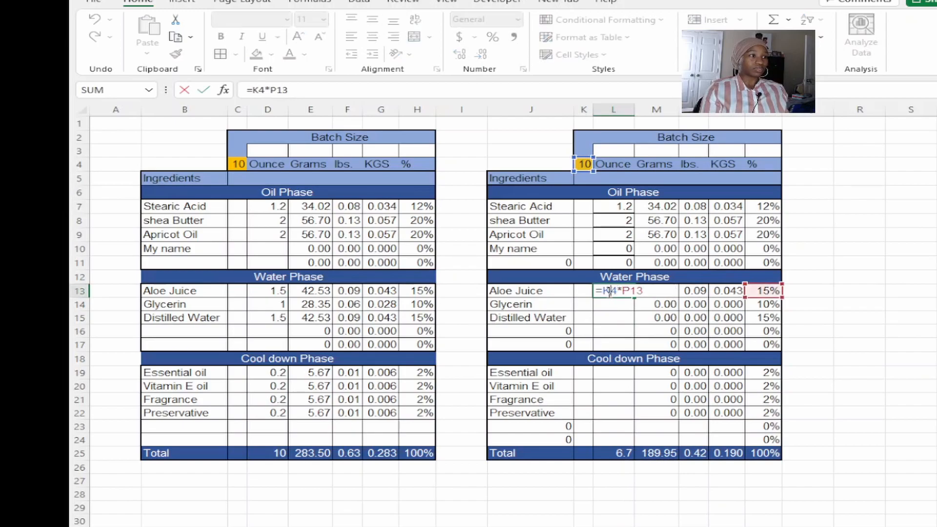
text($)
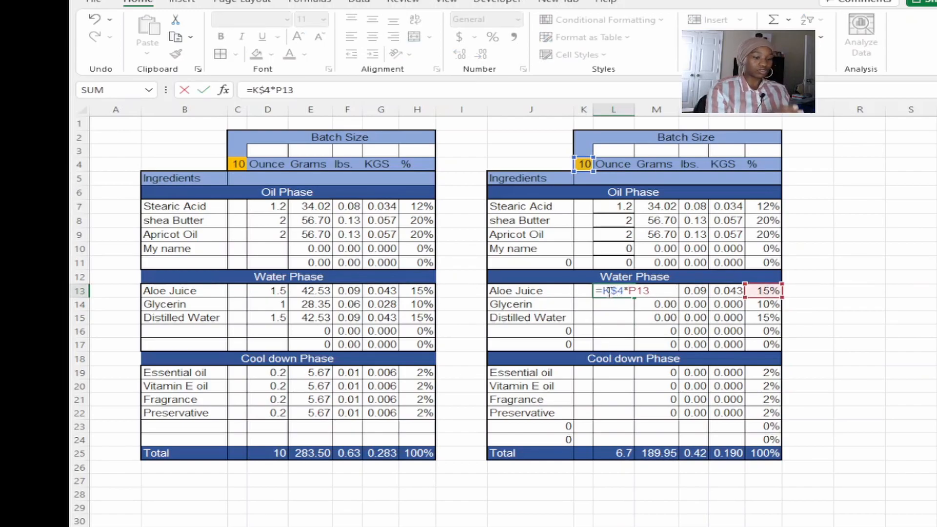
key(Return)
click(616, 292)
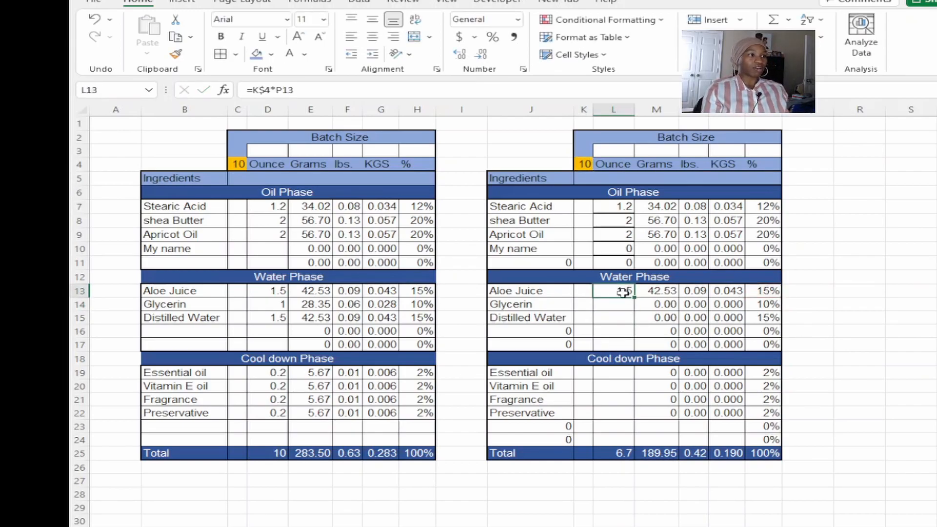
drag(634, 298, 631, 348)
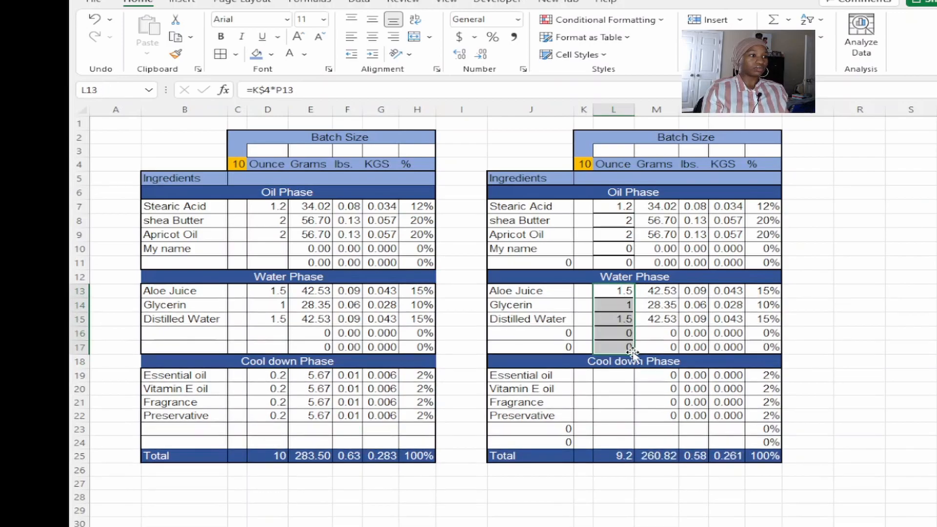
- Calculate the copied table's Essential oil ounces in L19 from batch size and percentage with the formula =K4*P19
click(619, 376)
text(=)
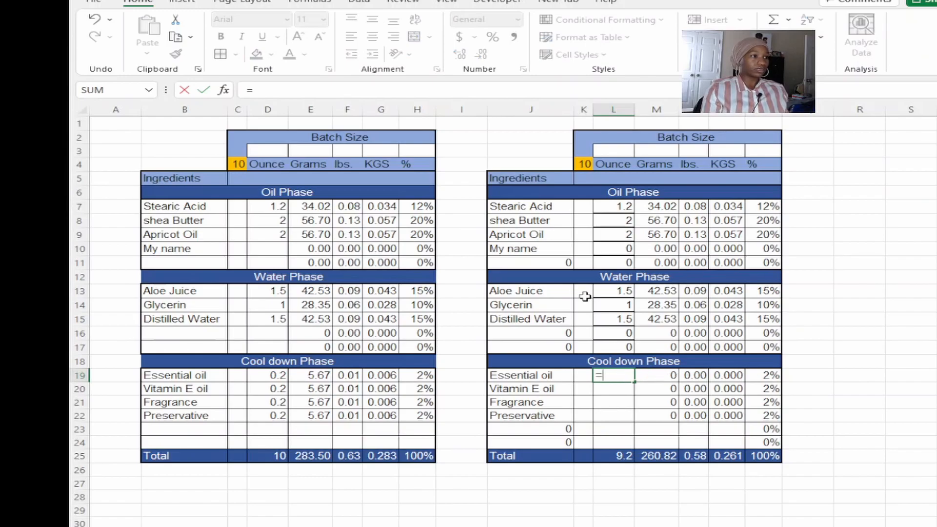
click(585, 162)
text(*)
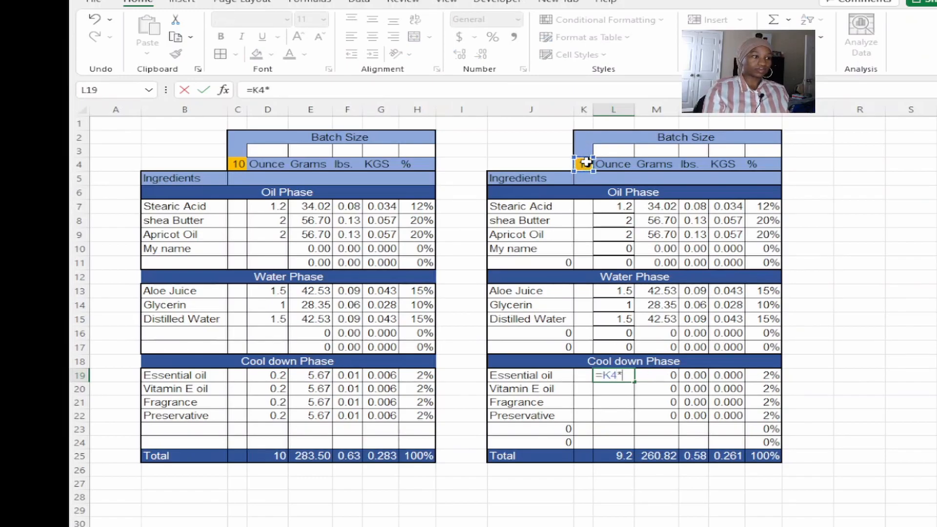
click(769, 374)
key(Return)
- Lock the batch size row in L19 by changing the formula to =K$4*P19, and fill it down to L24
click(605, 374)
double_click(604, 375)
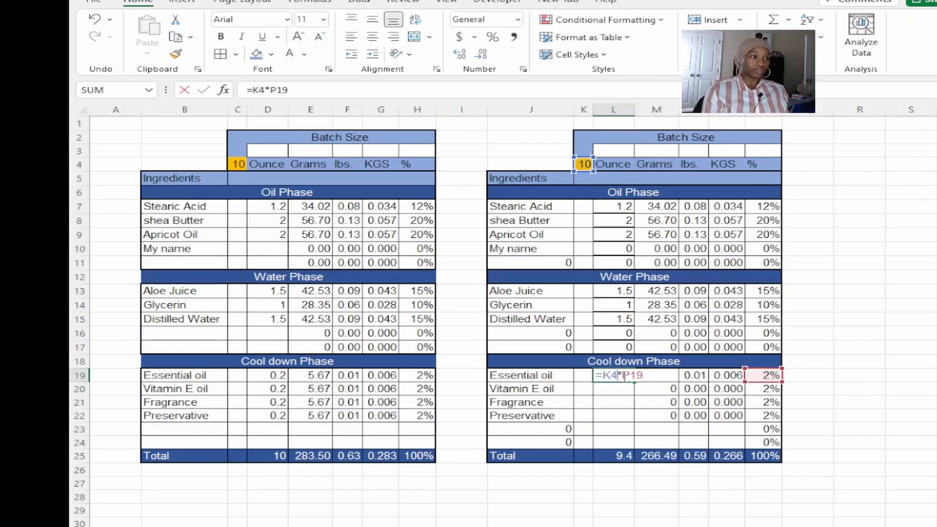
text($)
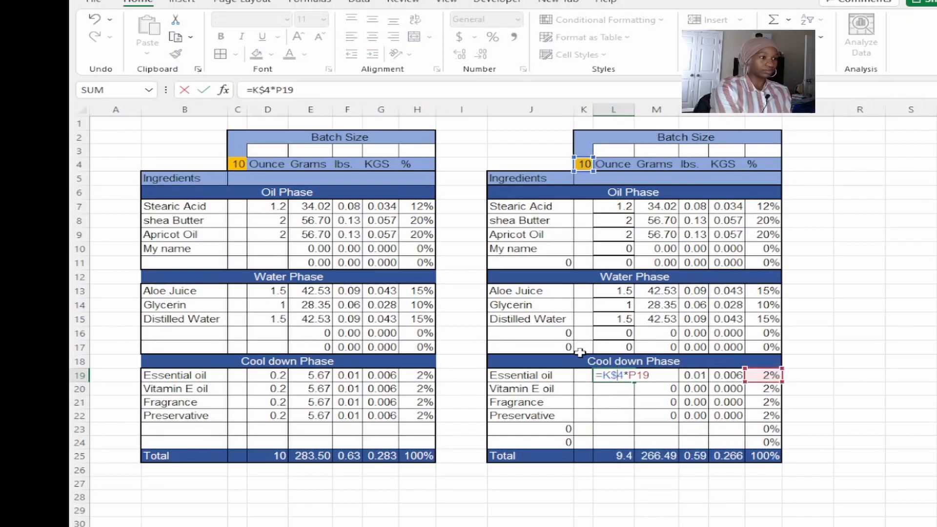
key(ctrl+Return)
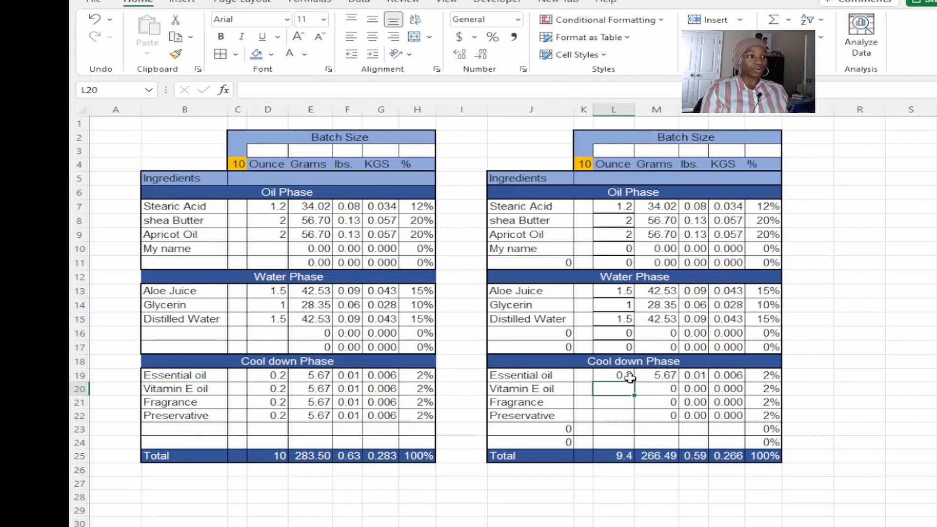
drag(635, 381, 629, 444)
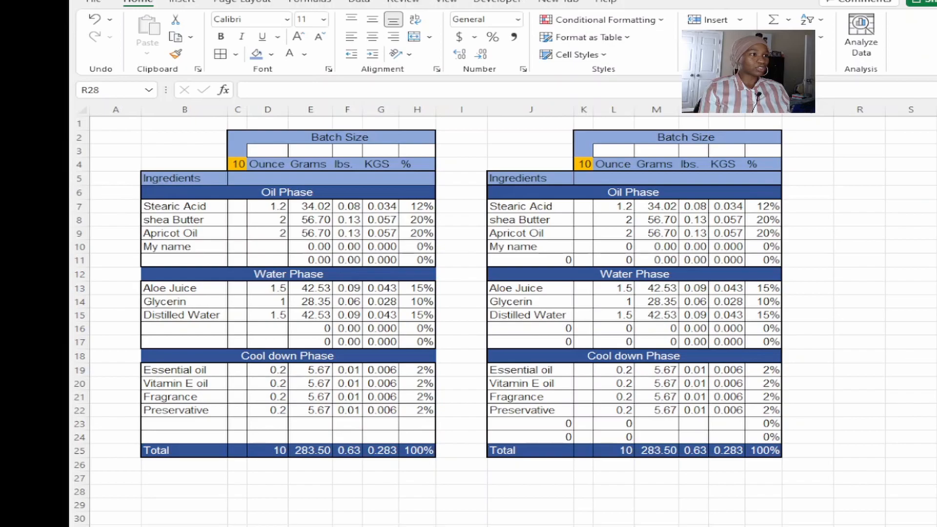
- Test the scaling by setting the copied table's batch size in K4 to 196
double_click(584, 162)
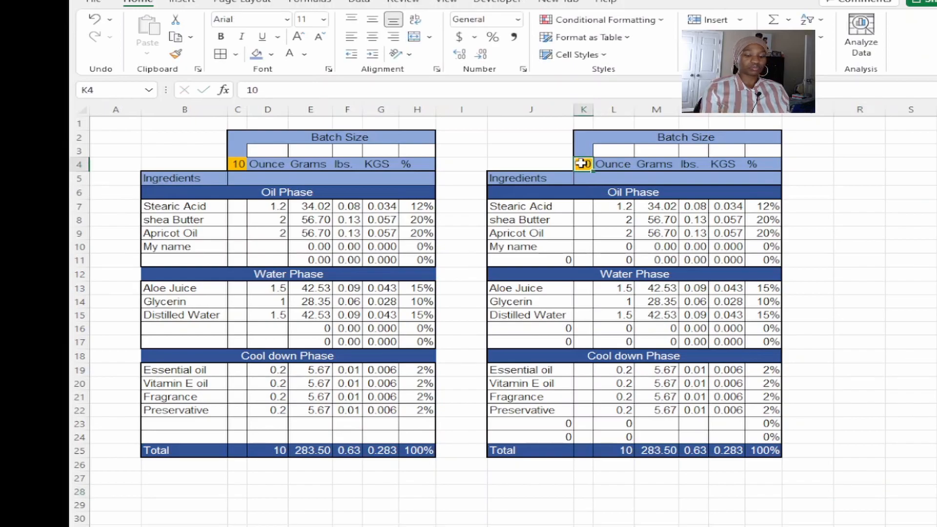
text(196)
key(Return)
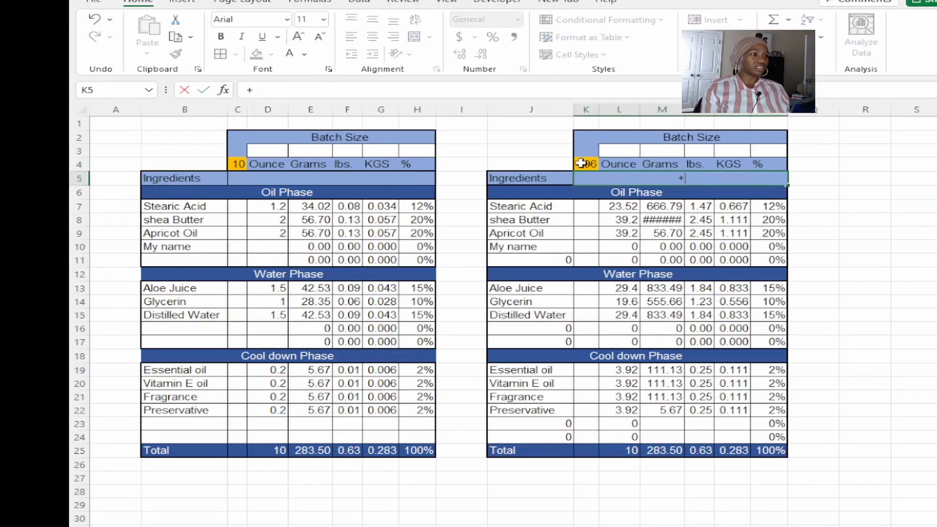
- Discard the stray entry in K5 and widen the copied table's Grams and lbs. columns to fit their numbers
text(+)
click(647, 110)
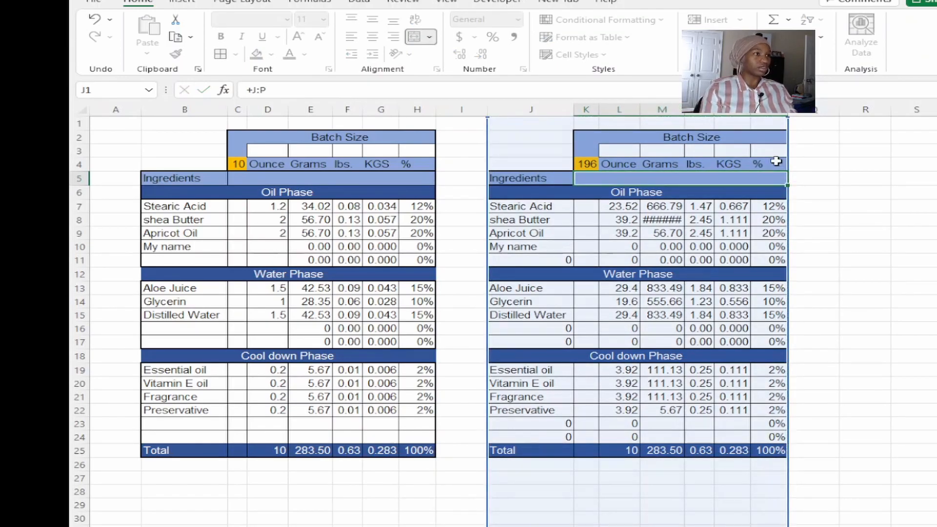
key(Escape)
drag(682, 110, 689, 111)
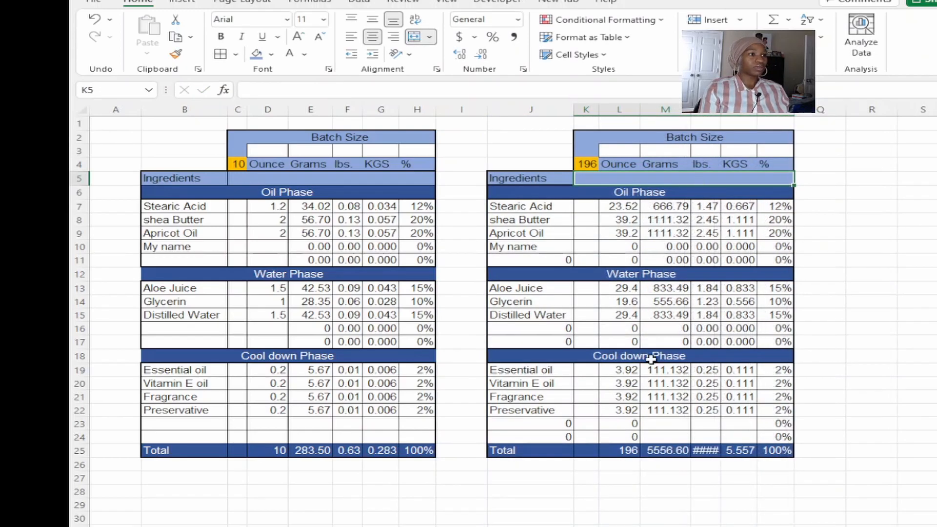
drag(719, 110, 724, 110)
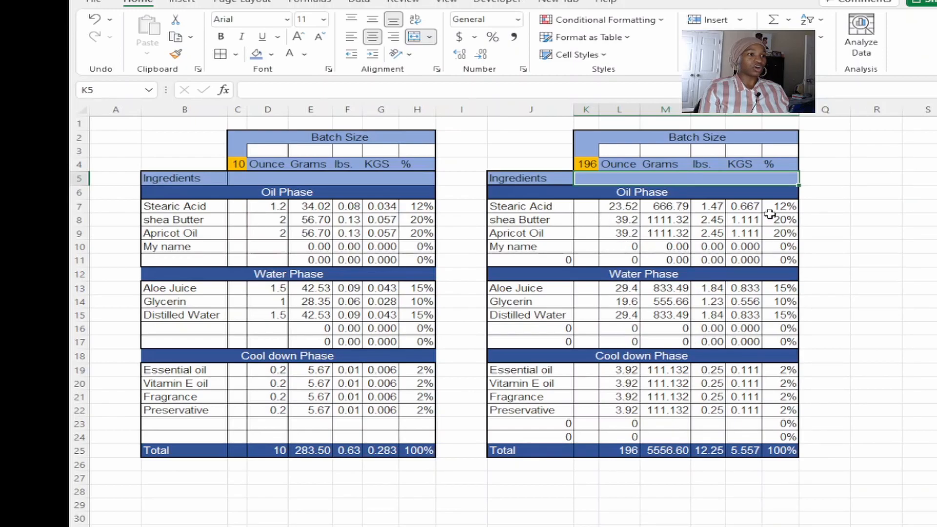
- Set the copied table's batch size in K4 to 96
click(594, 164)
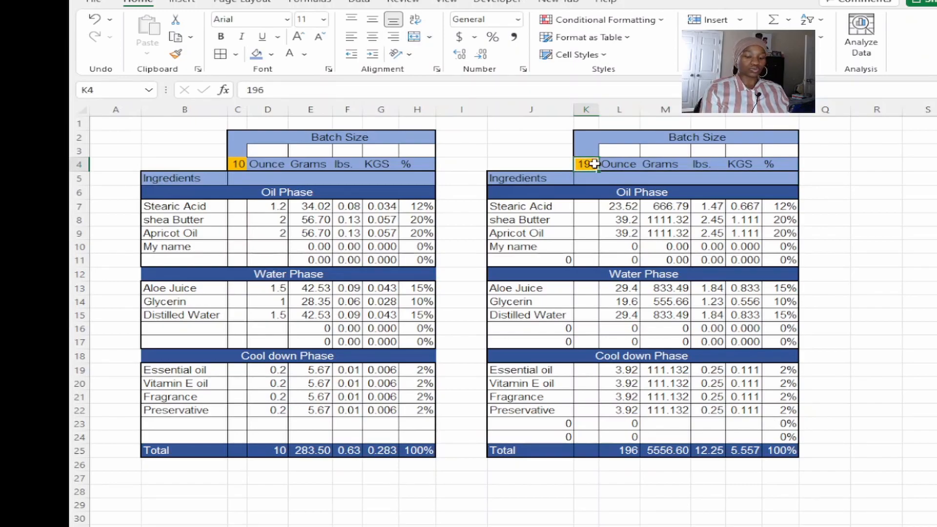
text(96)
key(Return)
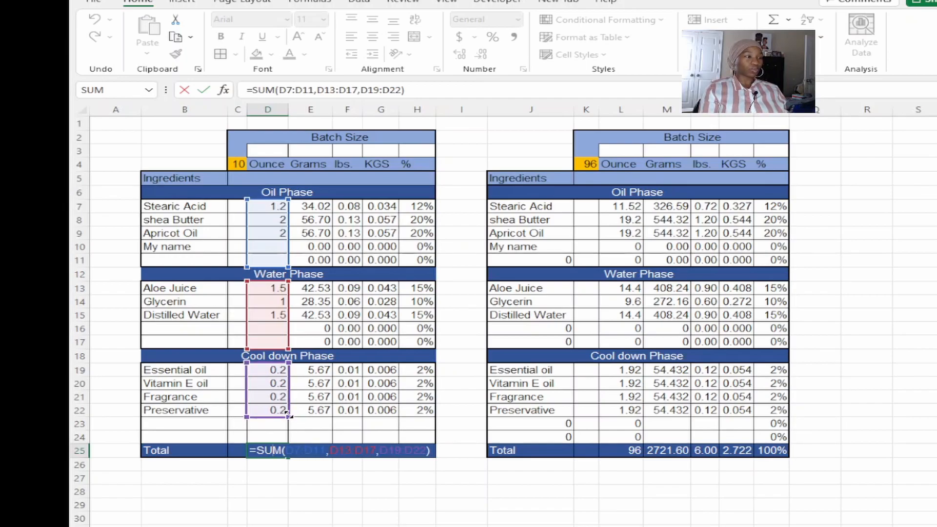
- Extend the original table's ounce total in D25 to =SUM(D7:D11,D13:D17,D19:D24), and fill it across to H25
drag(288, 414, 282, 438)
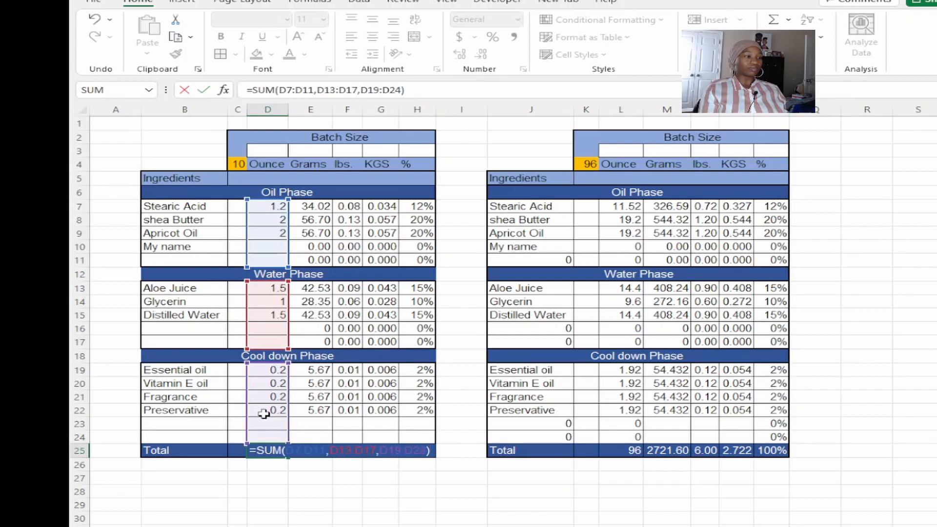
key(Return)
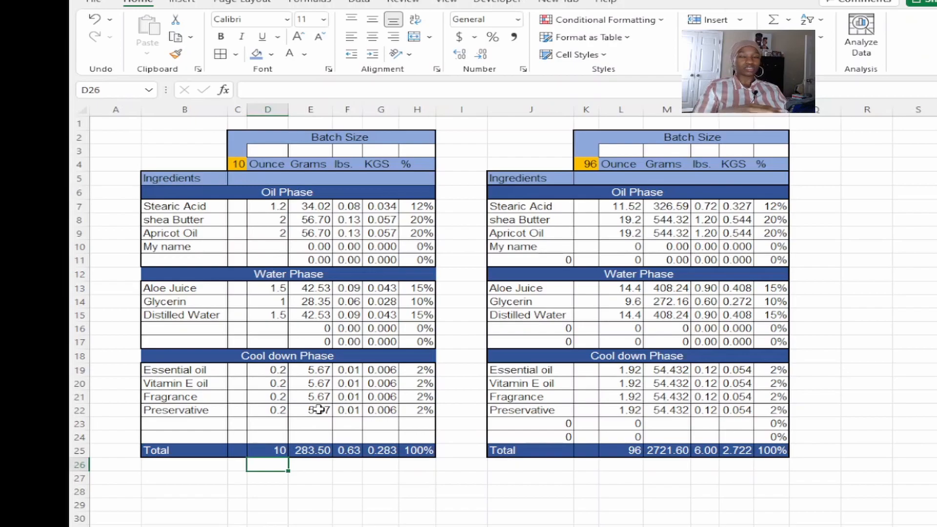
click(281, 446)
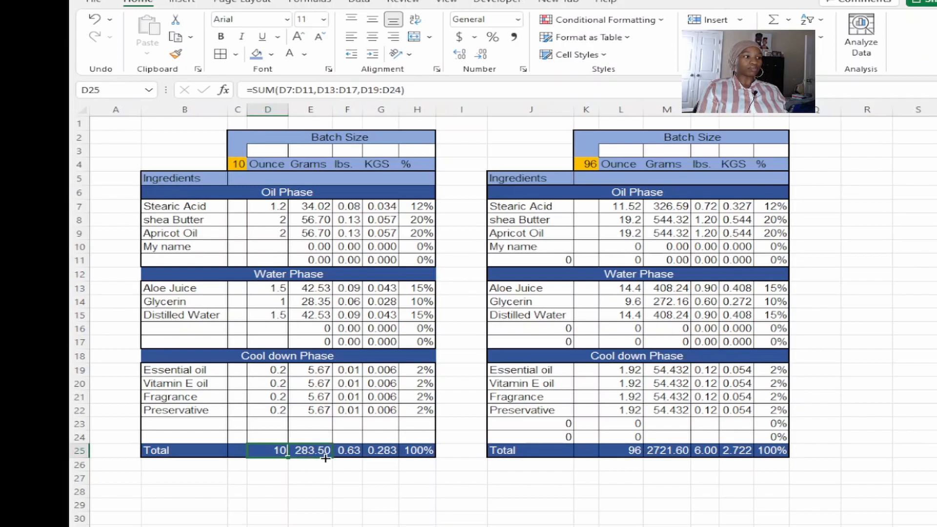
drag(346, 459, 429, 462)
key(Return)
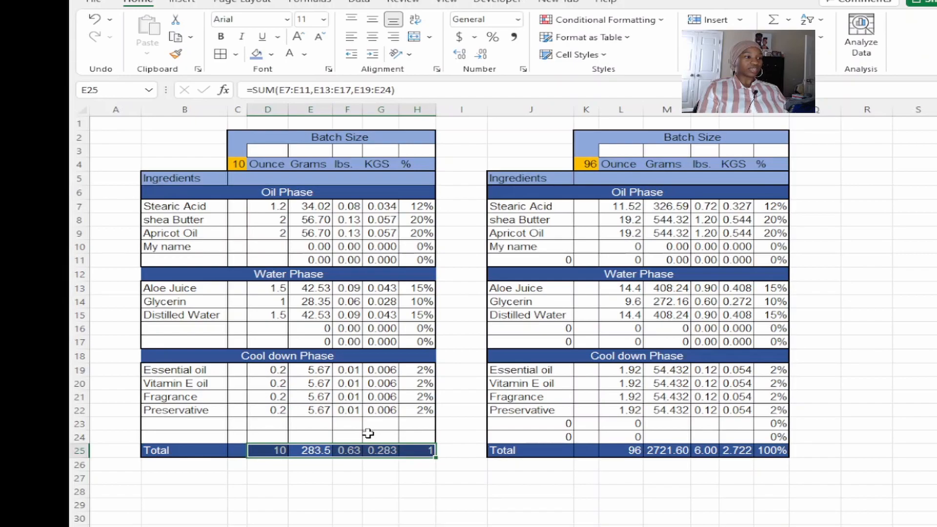
- Re-enter the original table's percentage and KGS total formulas in H25 and G25 to apply their columns' number formats
click(421, 463)
double_click(420, 450)
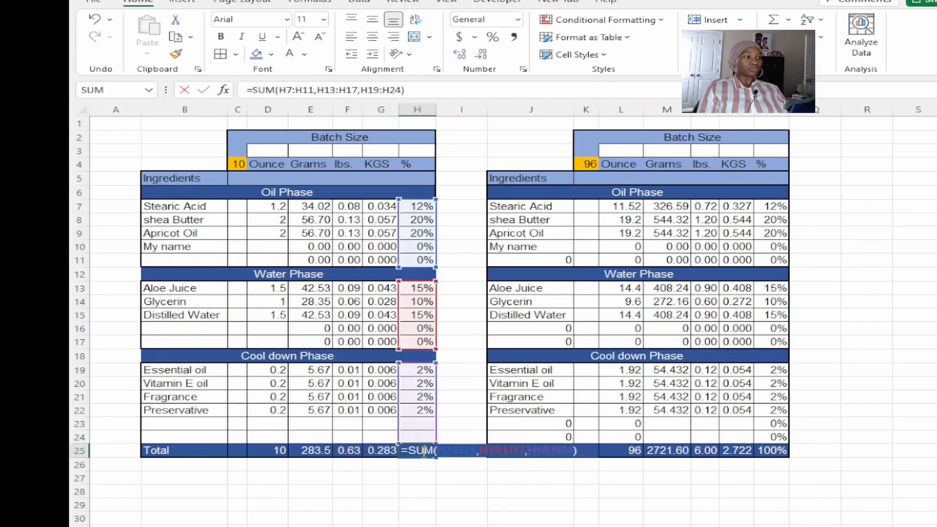
key(Return)
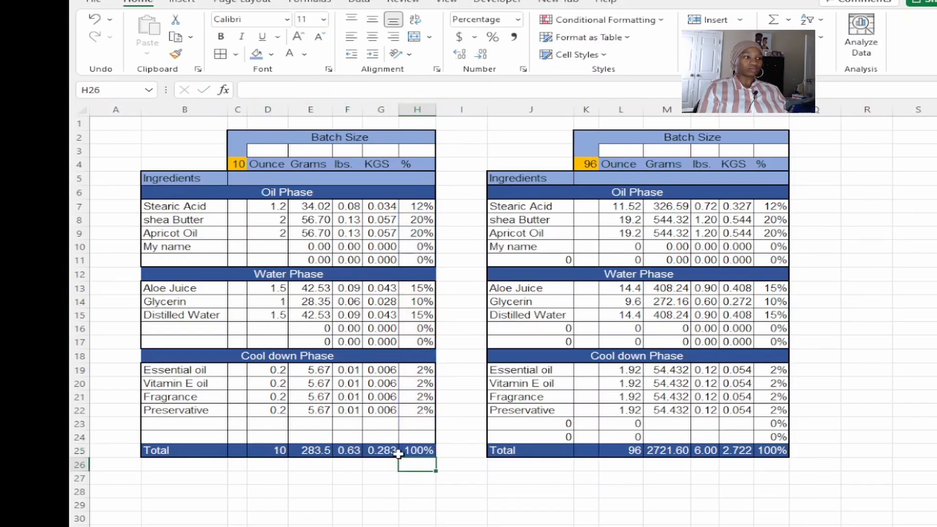
key(Return)
double_click(383, 449)
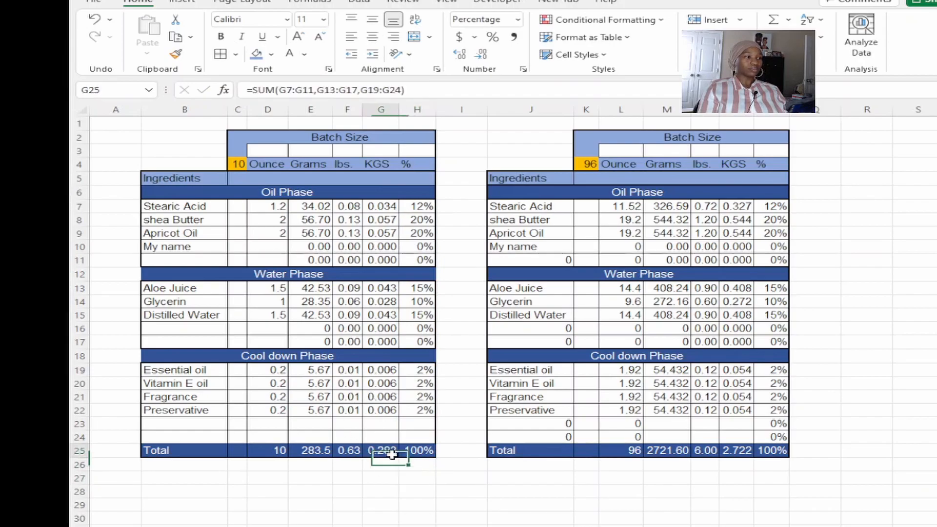
key(Return)
- Re-enter the original table's Grams and lbs. total formulas in E25 and F25 to apply their columns' number formats
click(273, 450)
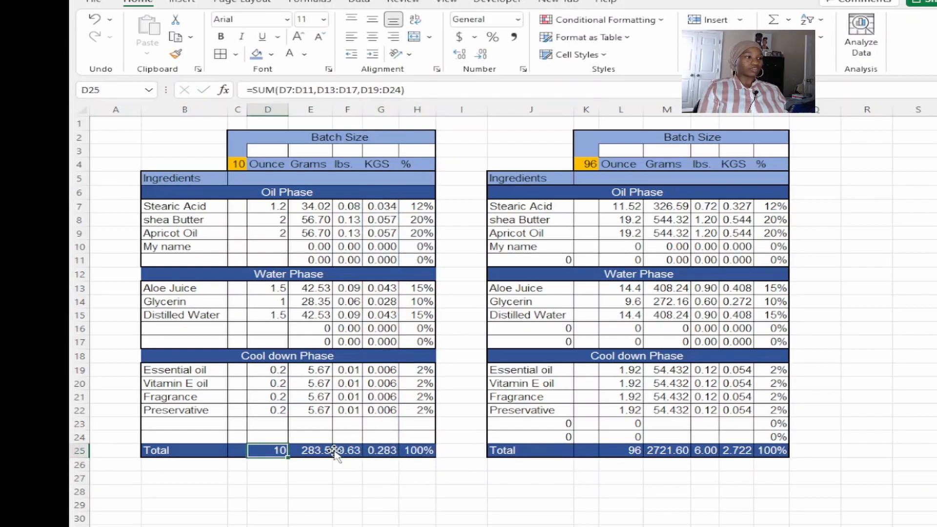
click(315, 450)
double_click(314, 449)
key(Return)
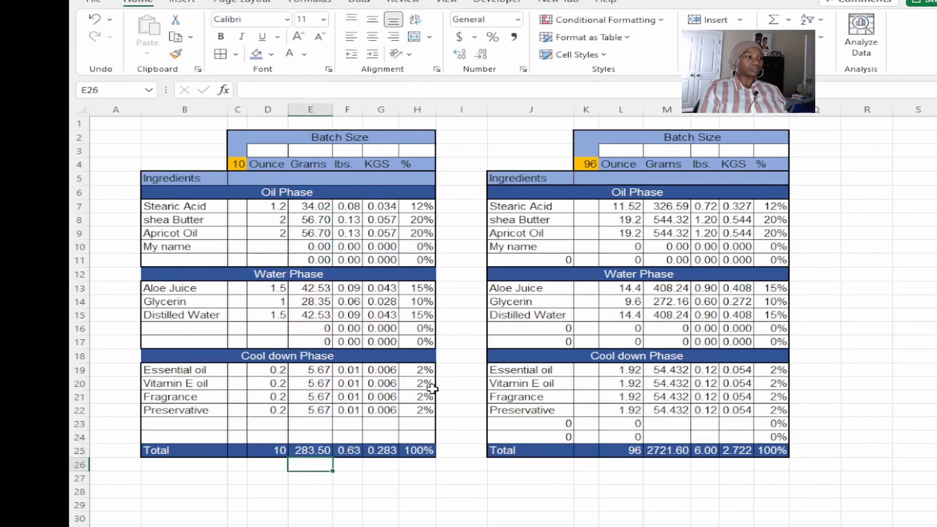
double_click(347, 450)
key(Return)
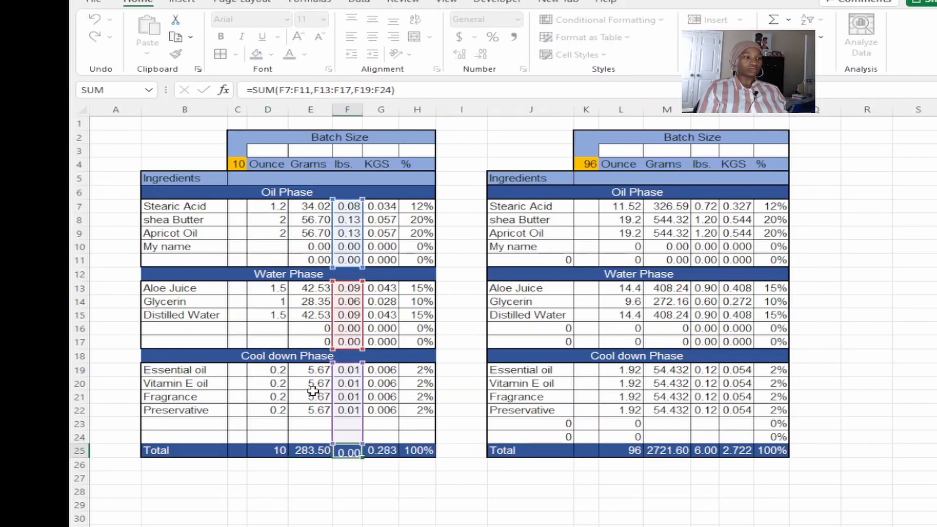
- Extend the copied table's ounce total in L25 to =SUM(L7:L11,L13:L17,L19:L24), and fill it across to P25
double_click(634, 451)
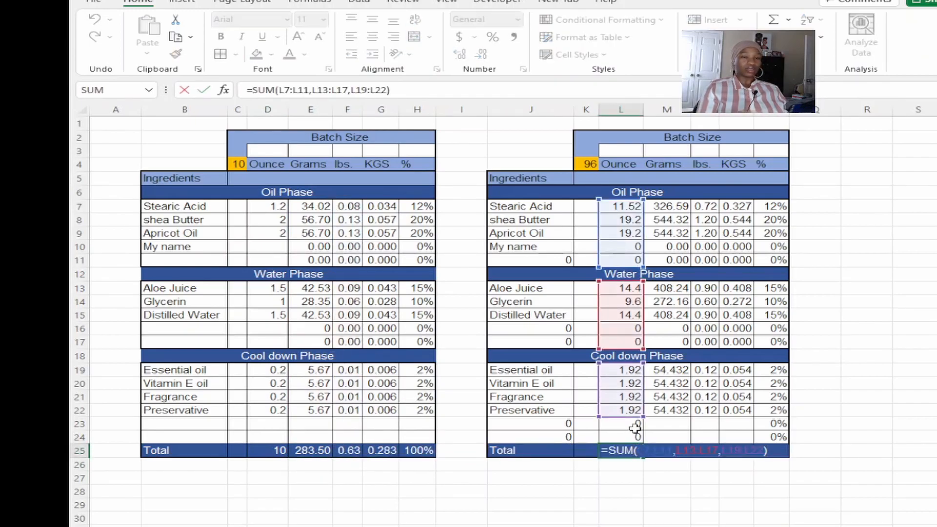
drag(642, 417, 641, 438)
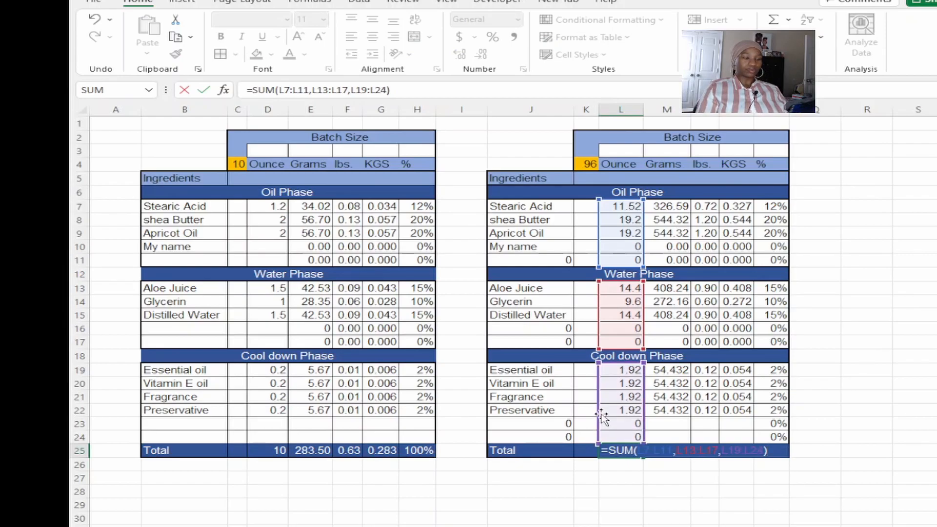
key(Return)
click(631, 451)
drag(634, 451, 777, 452)
key(Return)
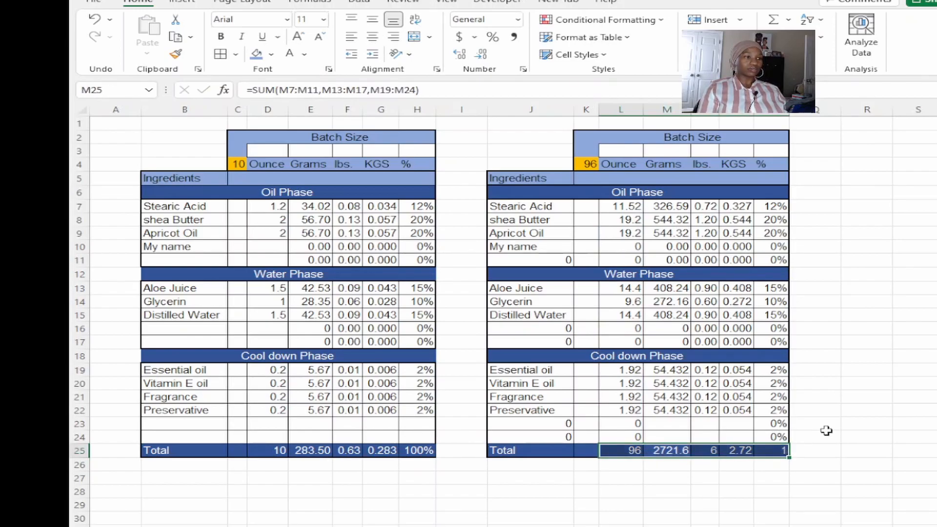
- Re-enter the copied table's percentage total formula in P25 to apply its column's percentage format
click(808, 477)
click(779, 450)
double_click(779, 450)
key(Return)
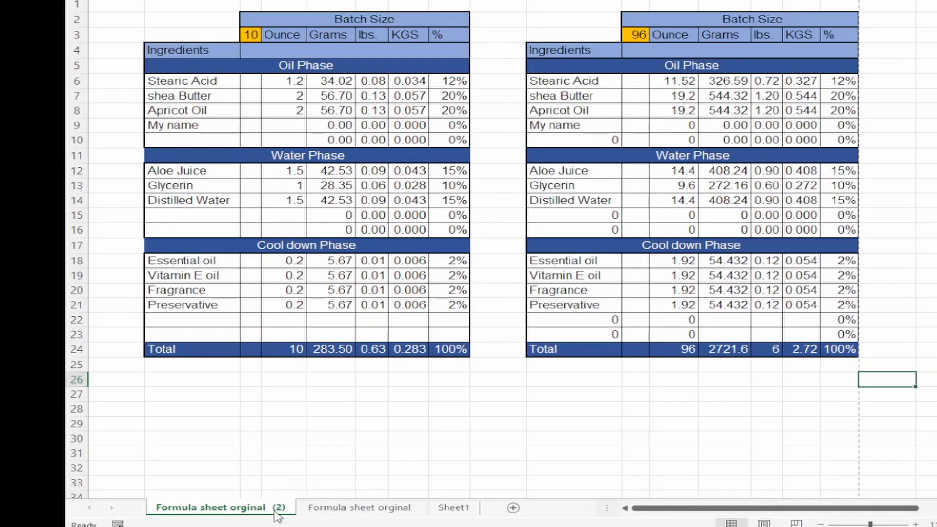
- Rename the "Formula sheet orginal" worksheet as "BIDY BUTTER 1"
click(328, 510)
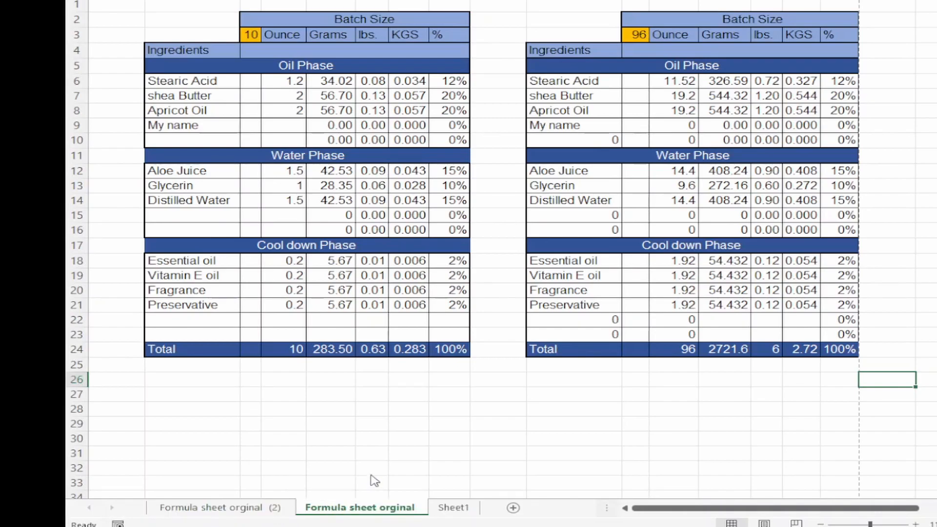
click(360, 359)
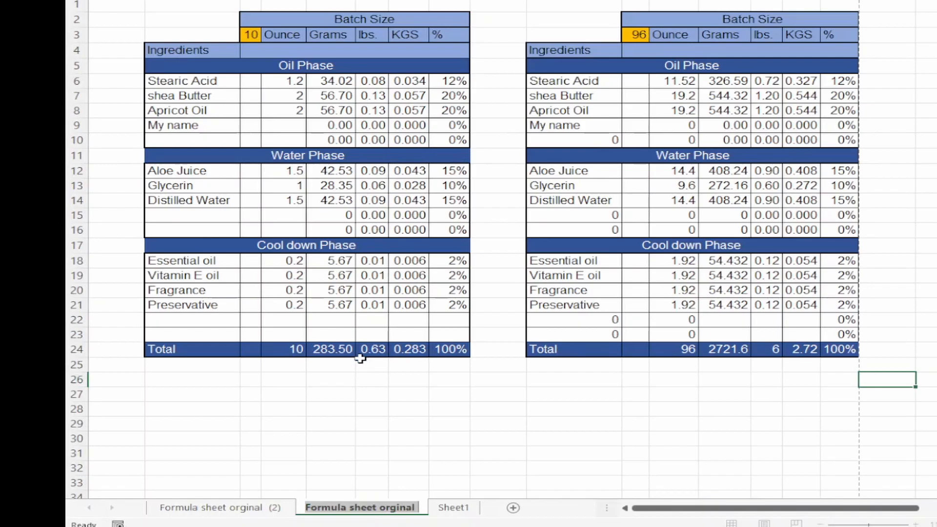
key(BackSpace)
text(BIDY BUTTER 1)
key(Return)
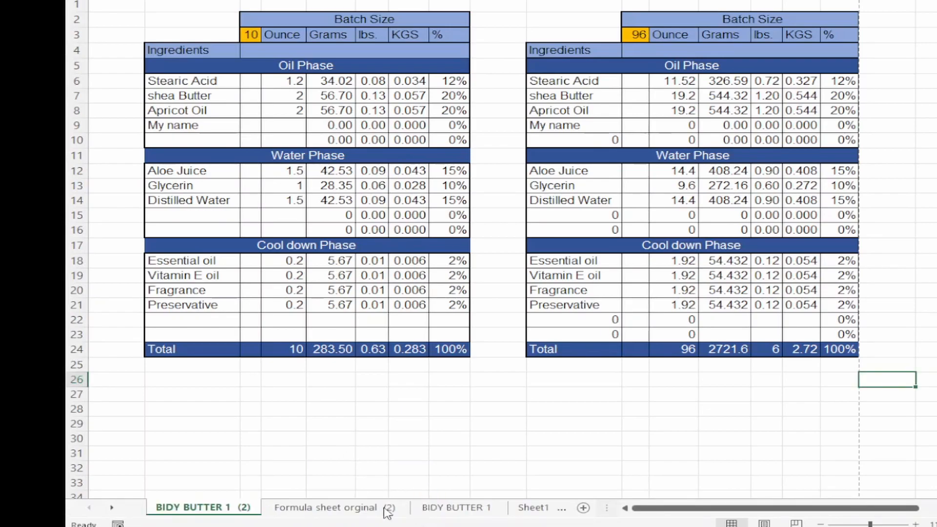
- Rename the "Formula sheet orginal (2)" worksheet as "LOTION 1"
click(302, 513)
click(237, 510)
click(293, 512)
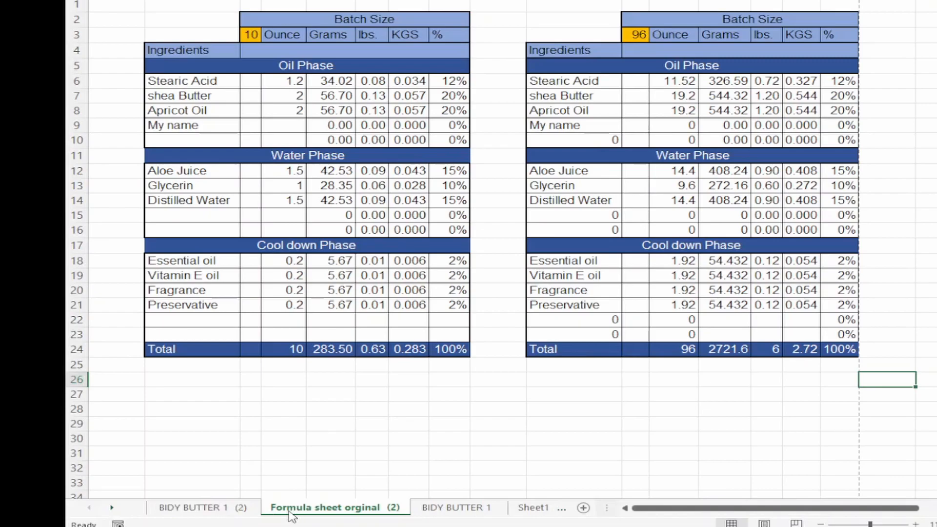
double_click(291, 509)
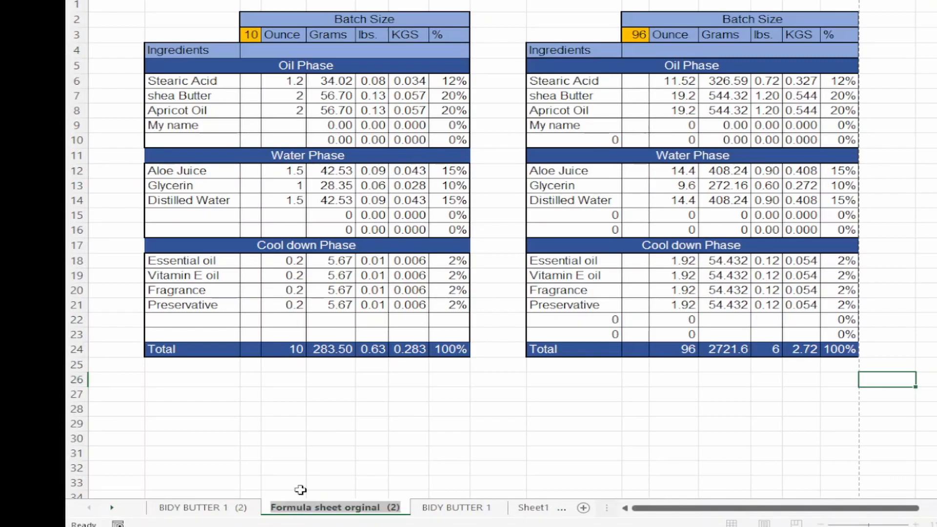
text(LOTION 1)
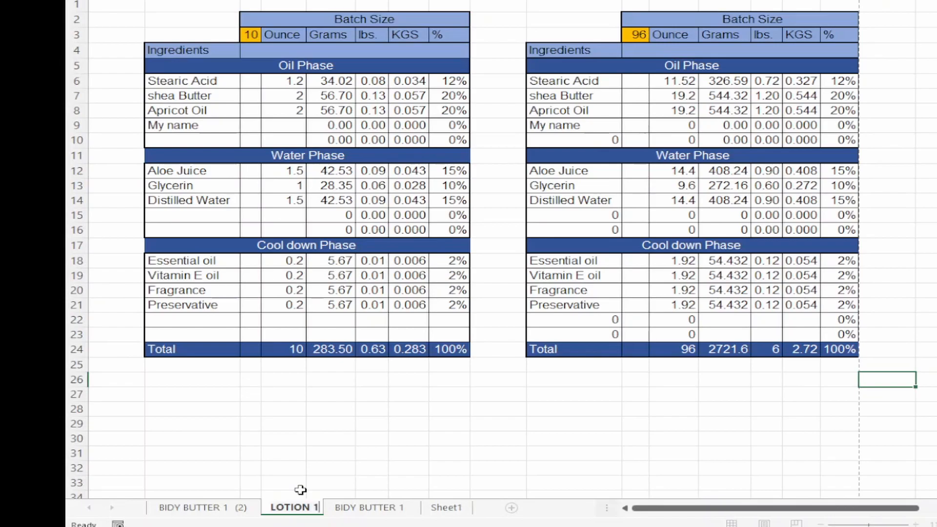
key(Return)
- Look through the BIDY BUTTER 1 (2) and BIDY BUTTER 1 worksheets, and return to LOTION 1
click(224, 510)
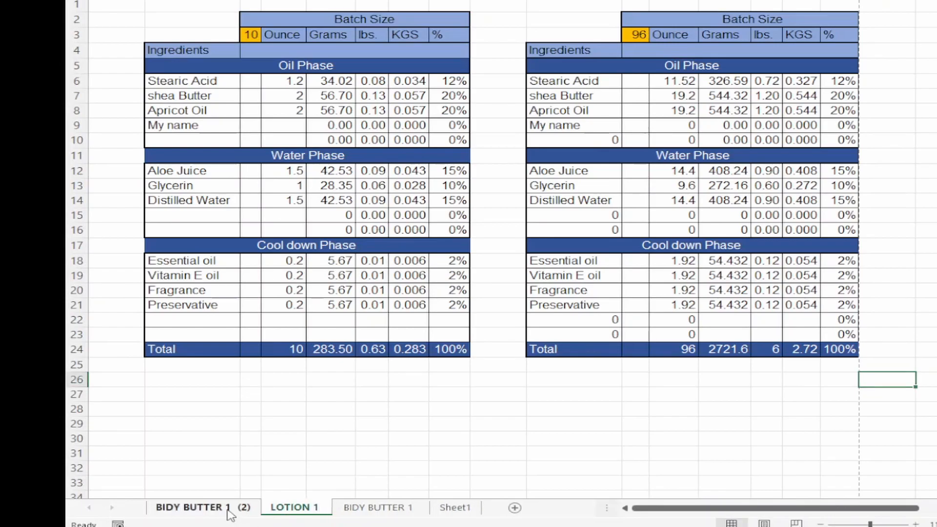
click(356, 510)
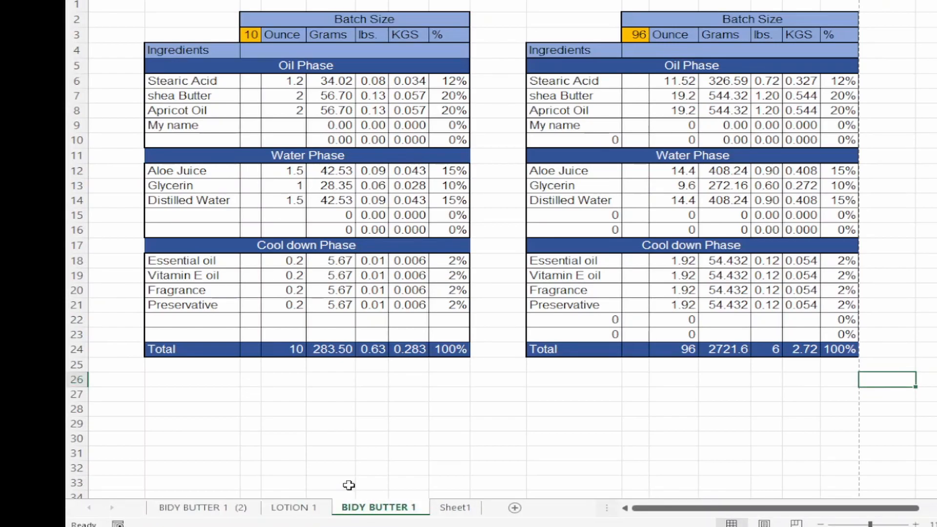
key(ctrl+Page_Up)
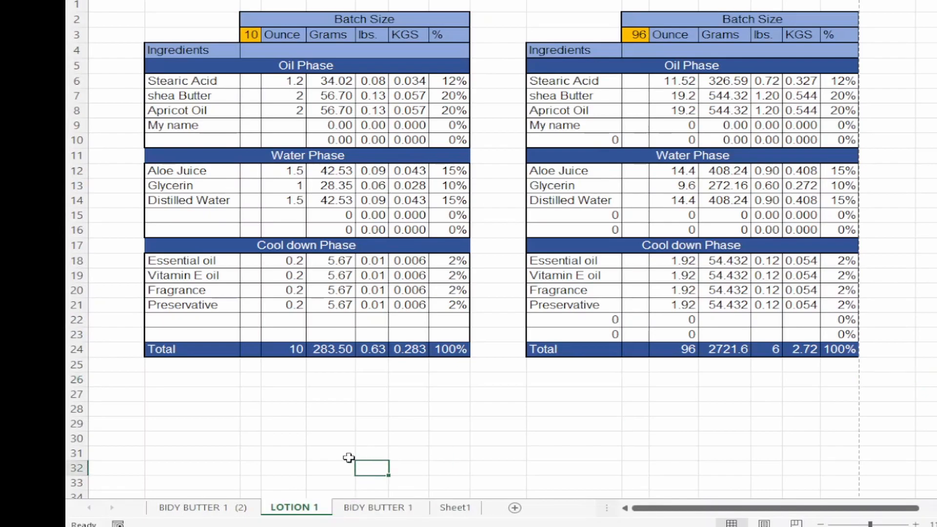